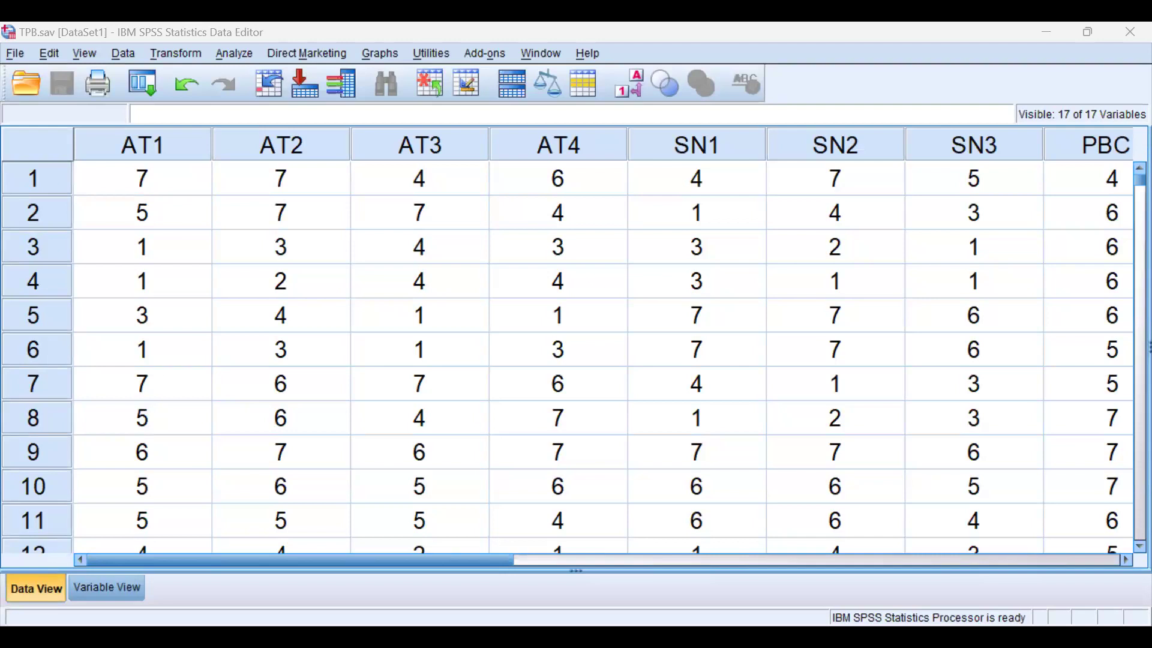
Switch to the "Concpt of CFA & SEM" PDF and review the Theory of Planned Behavior diagram, scale items, questionnaire and measurement model.
key("alt+Tab")
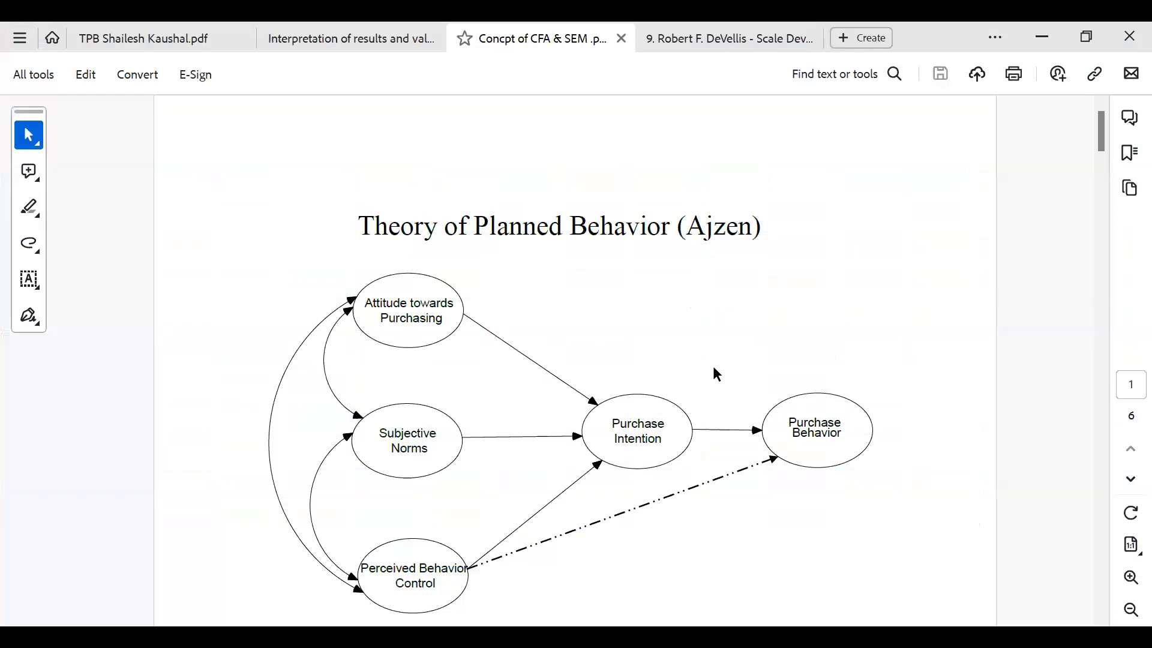
scroll(592, 412, "down", 5)
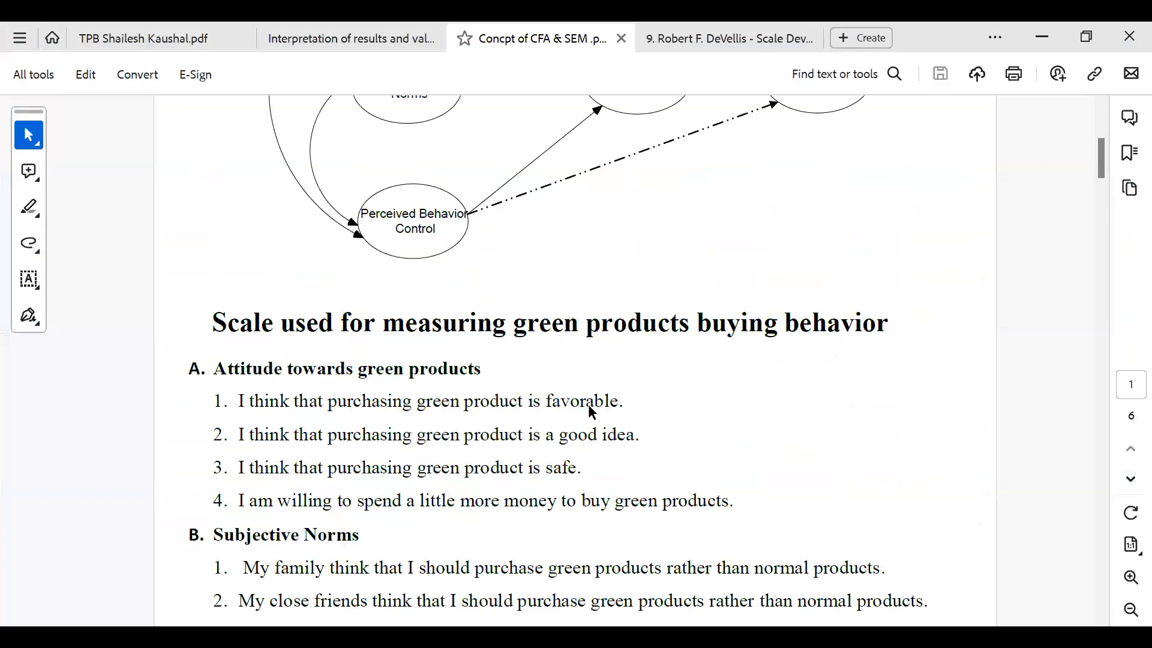
scroll(592, 412, "down", 6)
scroll(592, 413, "down", 15)
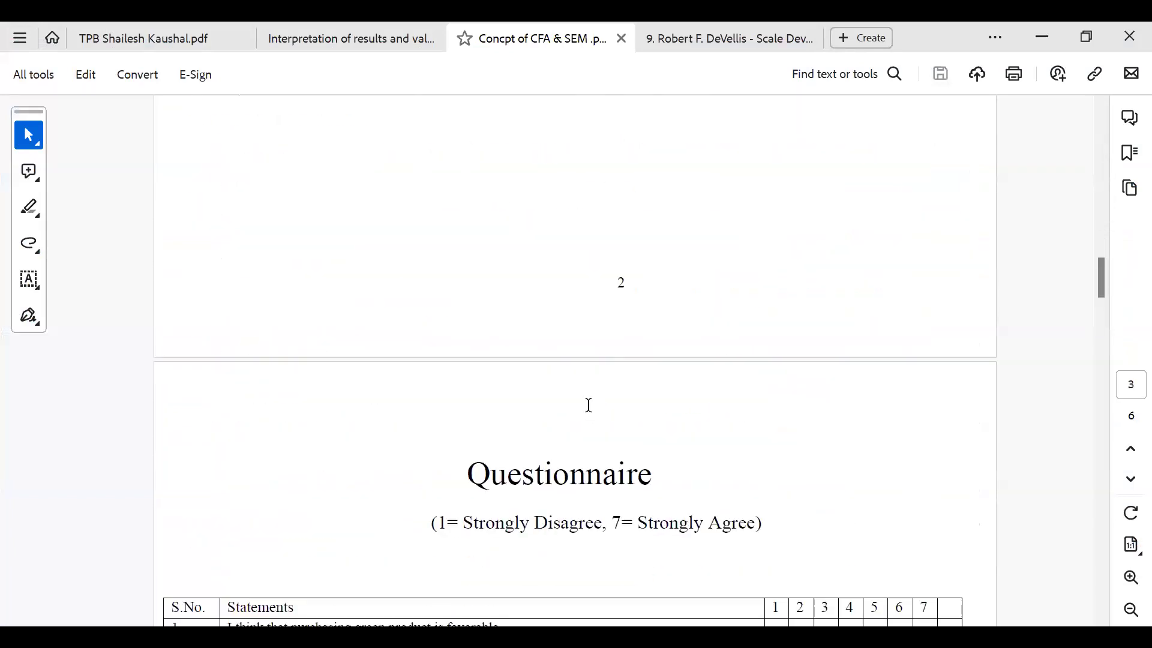
scroll(589, 406, "down", 15)
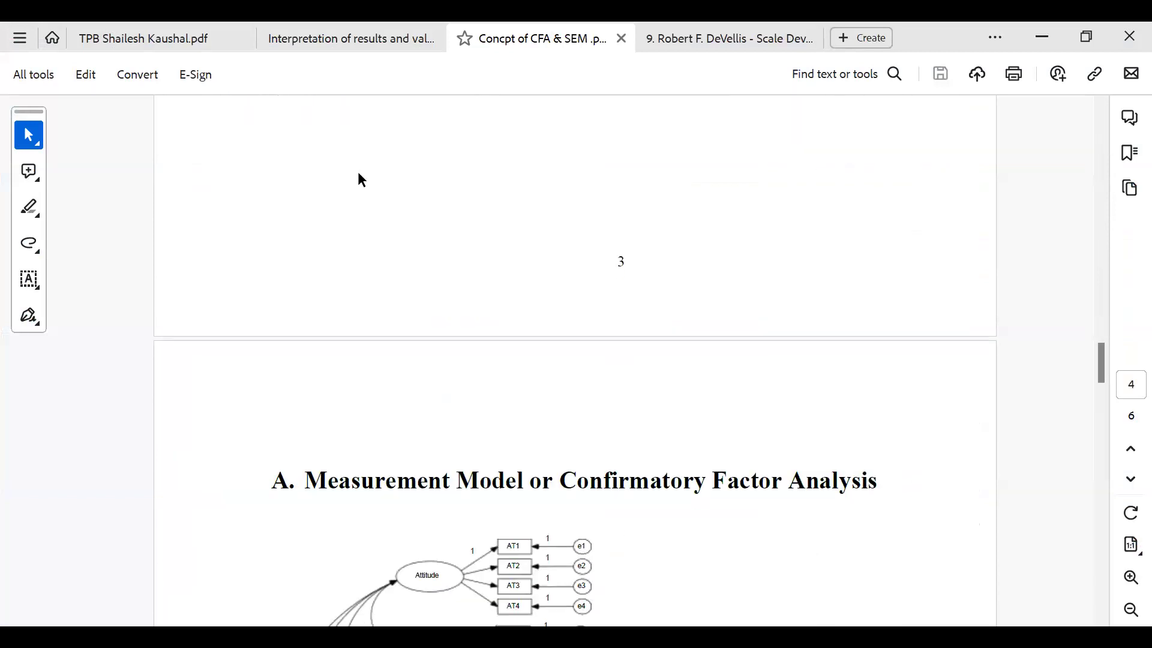
left_click_drag(308, 124, 581, 561)
left_click(852, 418)
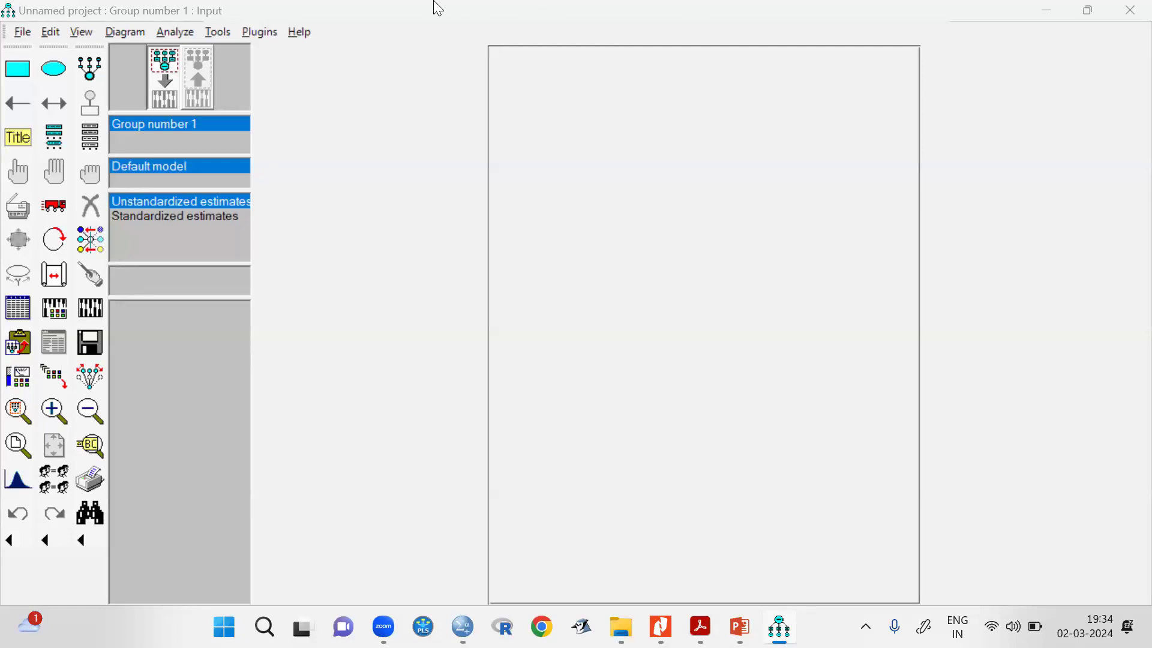
Draw a wide ellipse for the first latent variable near the page's upper-left edge and nudge it slightly upward.
left_click(54, 69)
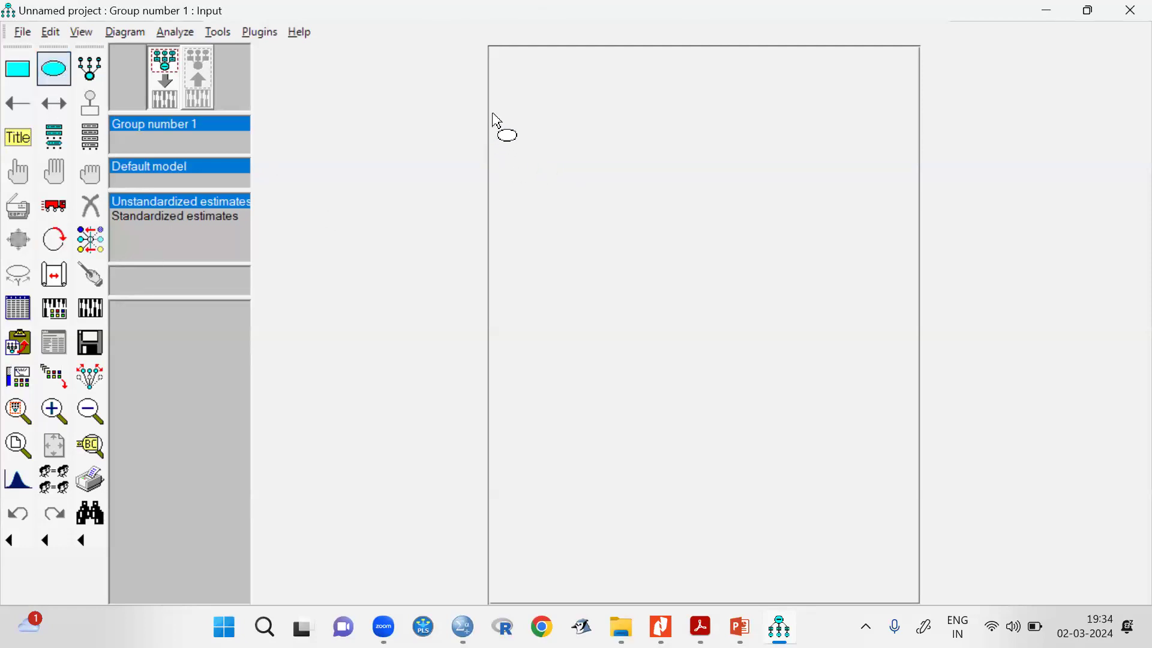
mouse_move(487, 113)
left_mouse_down()
mouse_move(548, 129)
mouse_move(566, 150)
left_mouse_up()
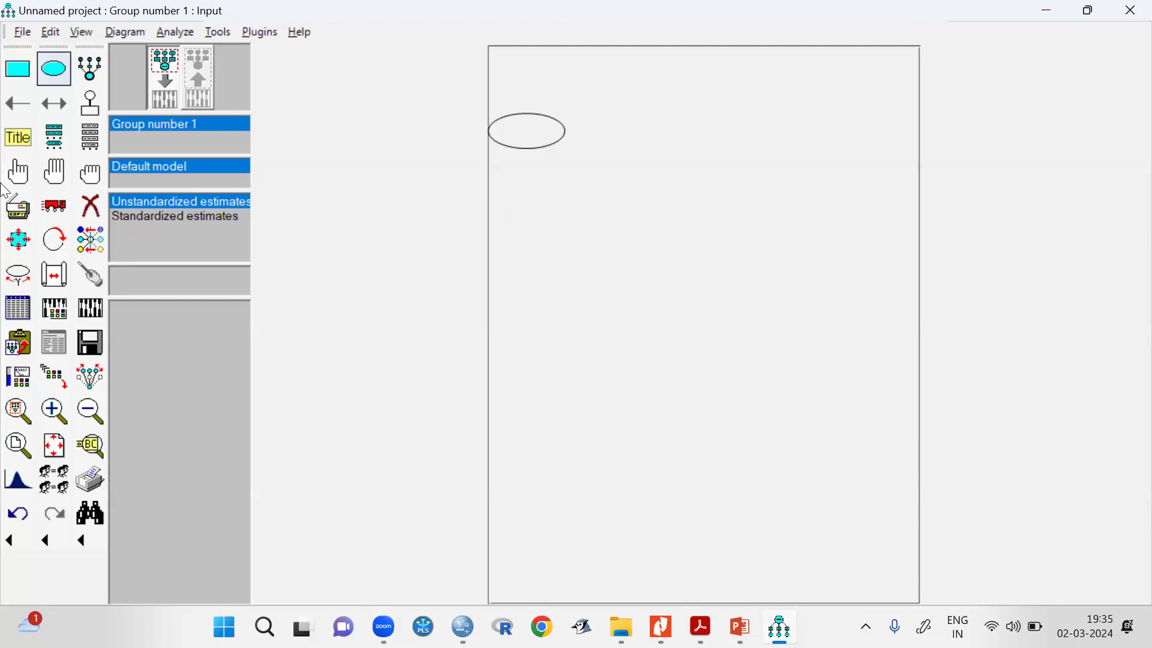
left_click(54, 205)
mouse_move(548, 142)
left_mouse_down()
mouse_move(546, 162)
mouse_move(551, 138)
left_mouse_up()
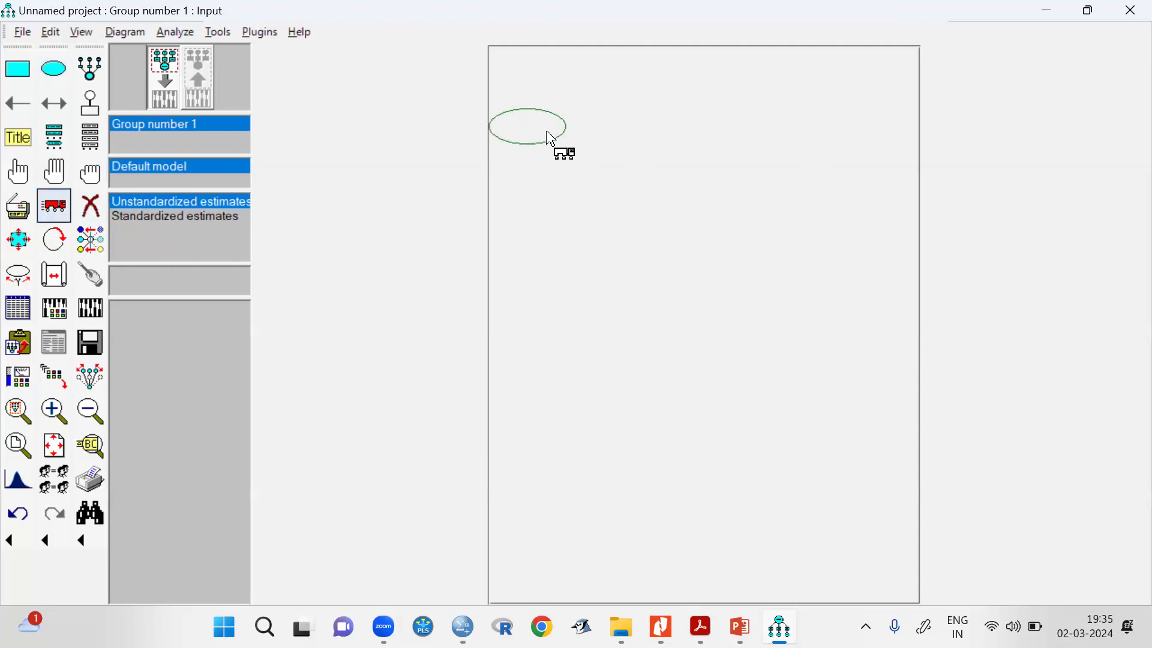
Duplicate the ellipse four times straight down to form a column of five latent variables.
left_click(15, 211)
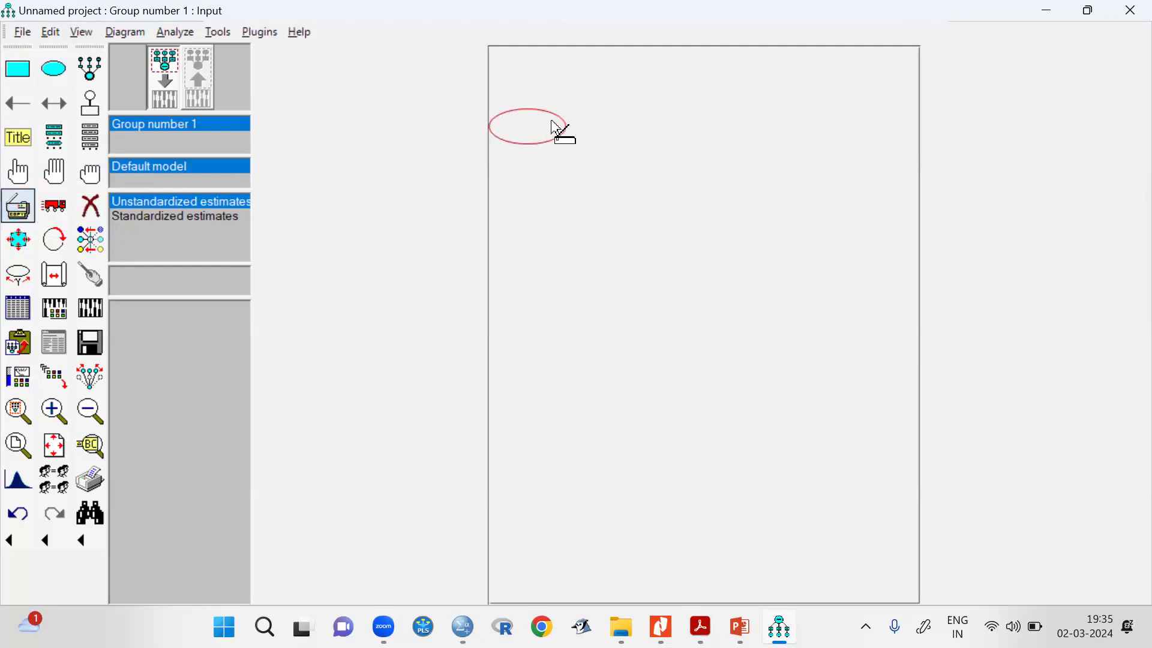
left_click_drag(540, 150, 541, 318)
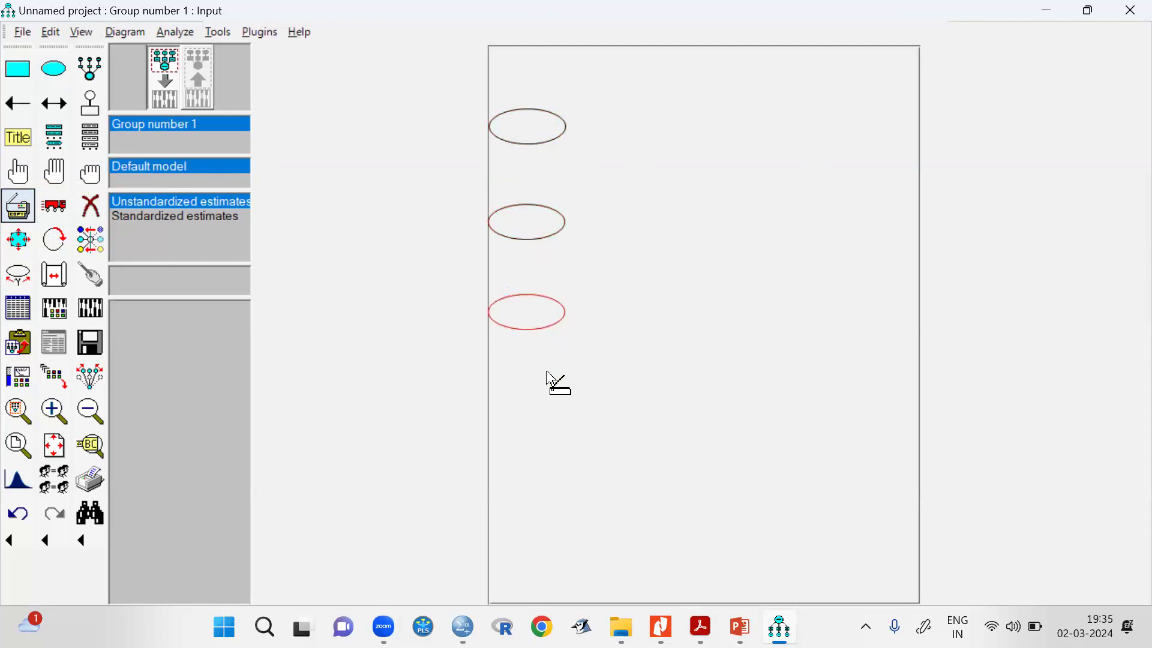
left_click_drag(536, 409, 536, 423)
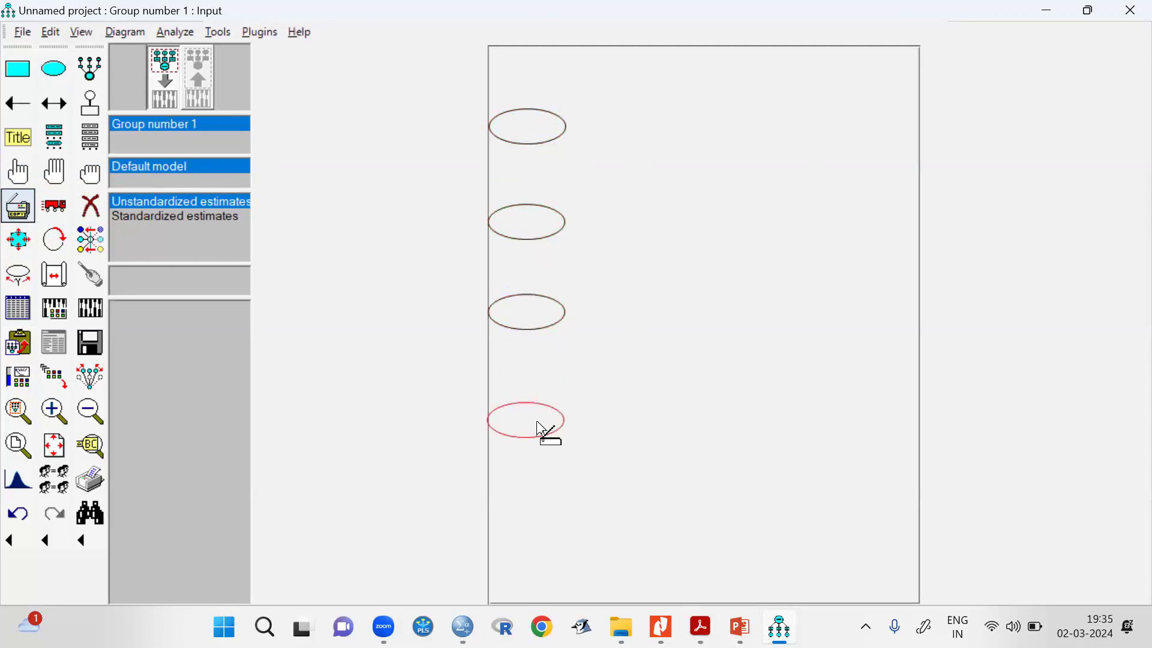
left_click_drag(532, 484, 542, 520)
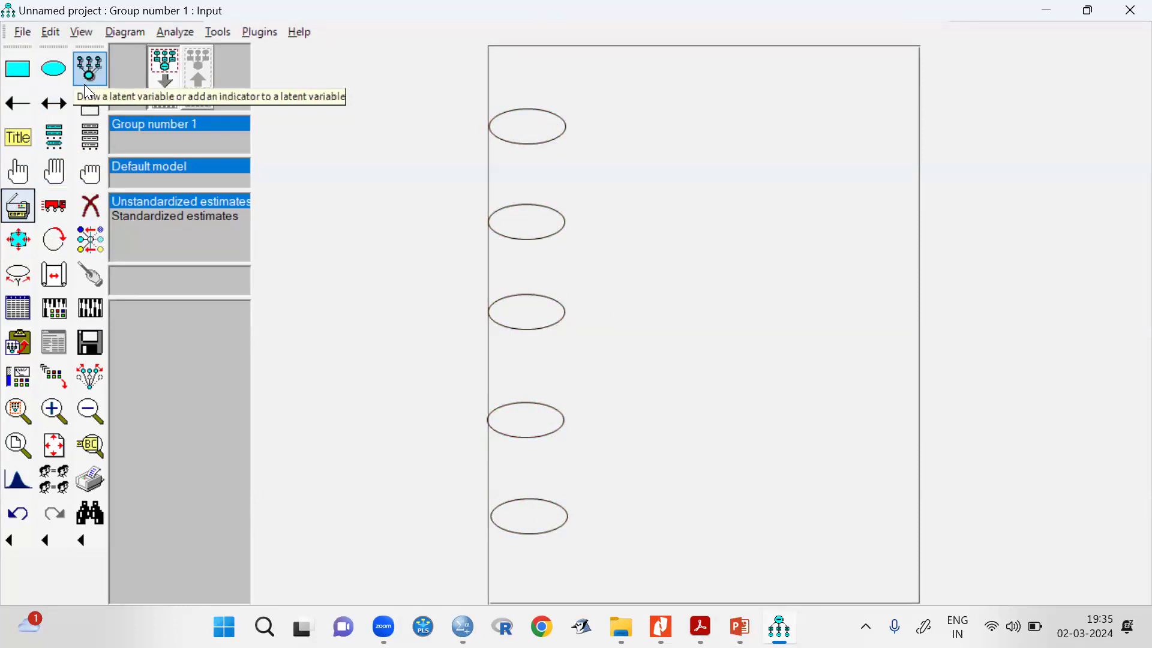
Add indicators with error terms to the upper latent variables: four to the first ellipse and three to the second.
left_click(86, 84)
left_click(535, 120)
left_click(535, 120)
left_click(535, 120)
left_click(534, 120)
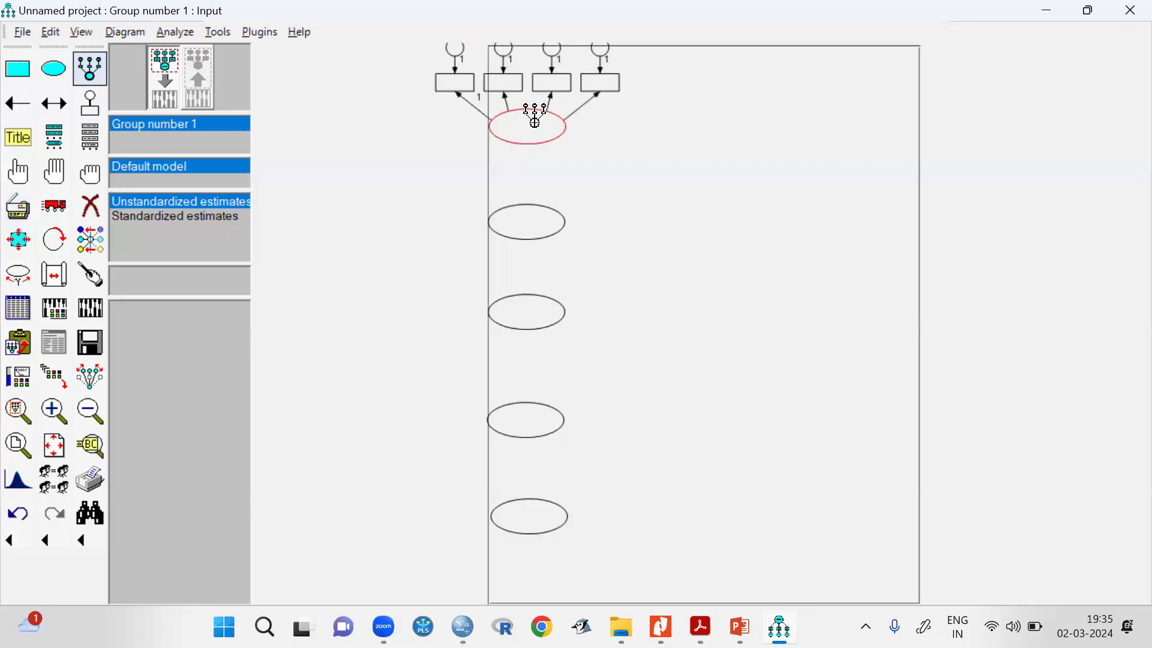
left_click(513, 201)
left_click(508, 207)
left_click(509, 207)
Add four indicators with error terms to the third ellipse and three each to the fourth and fifth.
left_click(516, 293)
left_click(516, 300)
left_click(516, 300)
left_click(515, 300)
left_click(521, 411)
left_click(521, 410)
left_click(521, 410)
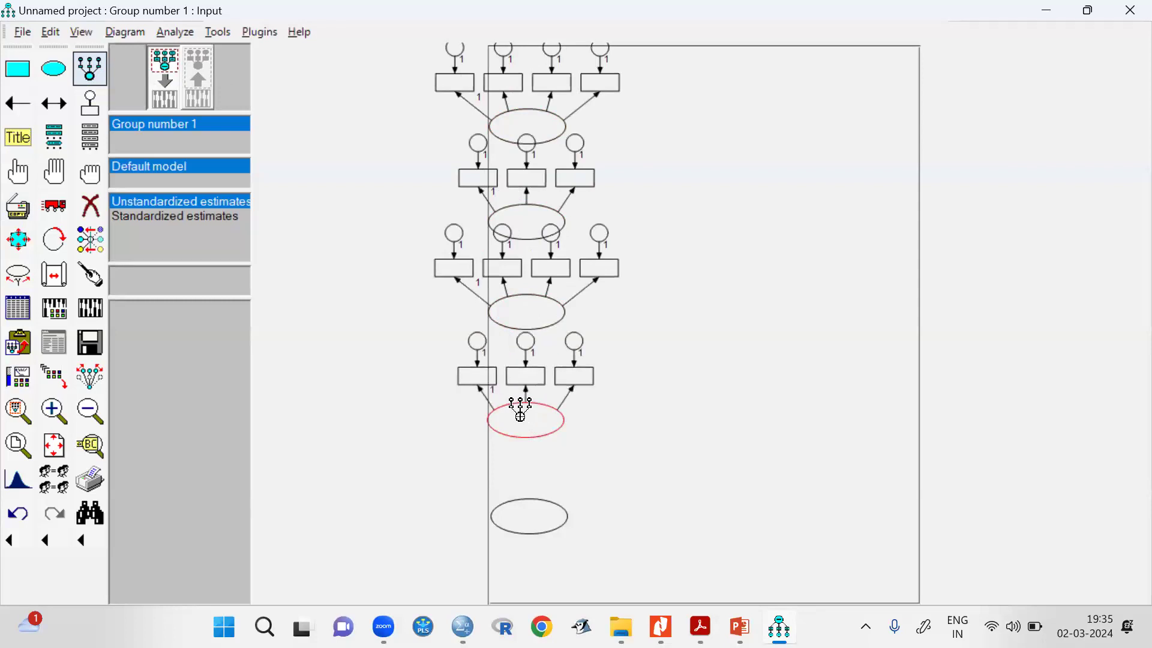
left_click(510, 508)
left_click(511, 507)
left_click(511, 507)
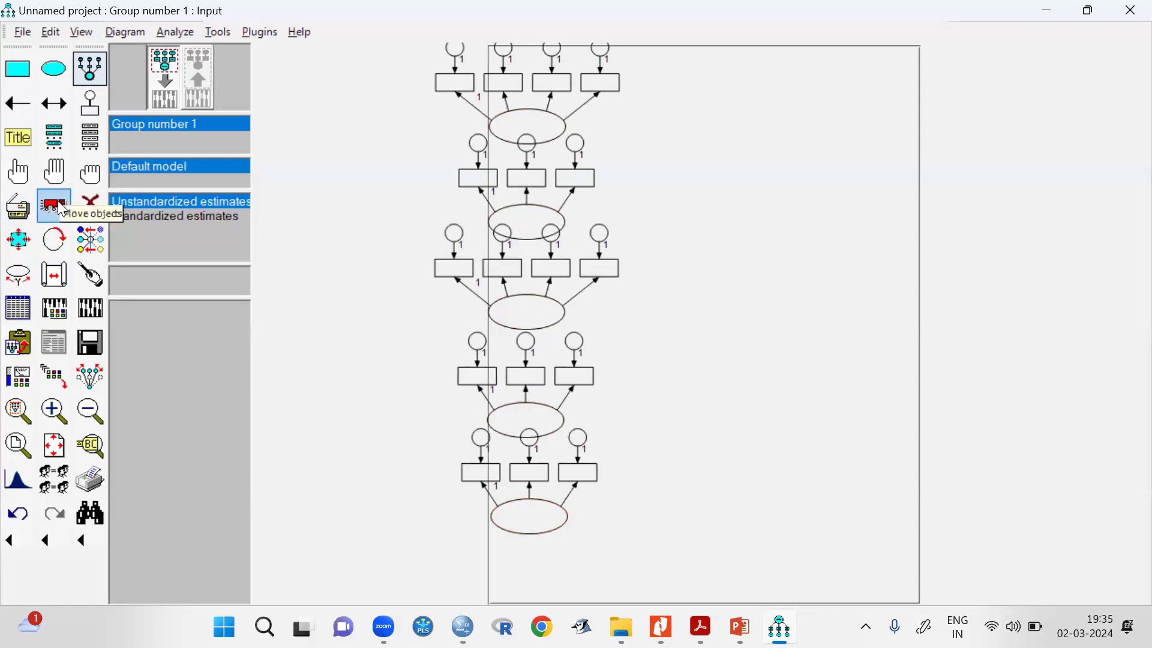
Rotate the indicators of all five latent variables so they extend to the right of their ellipses.
left_click(54, 239)
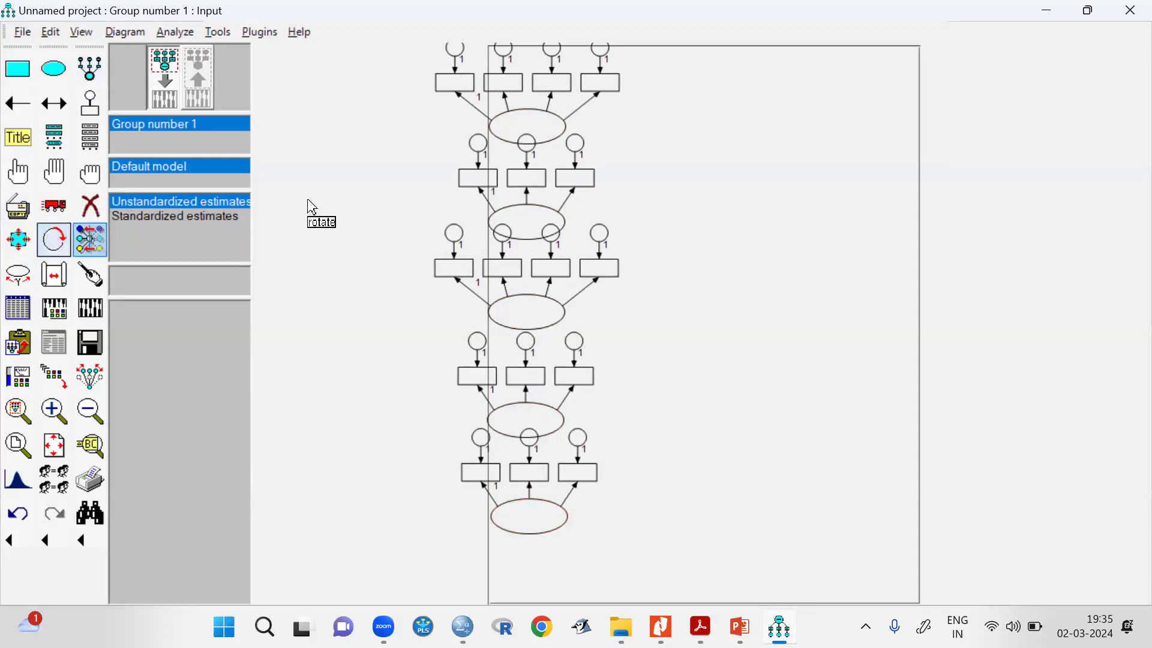
left_click(554, 133)
left_click(550, 235)
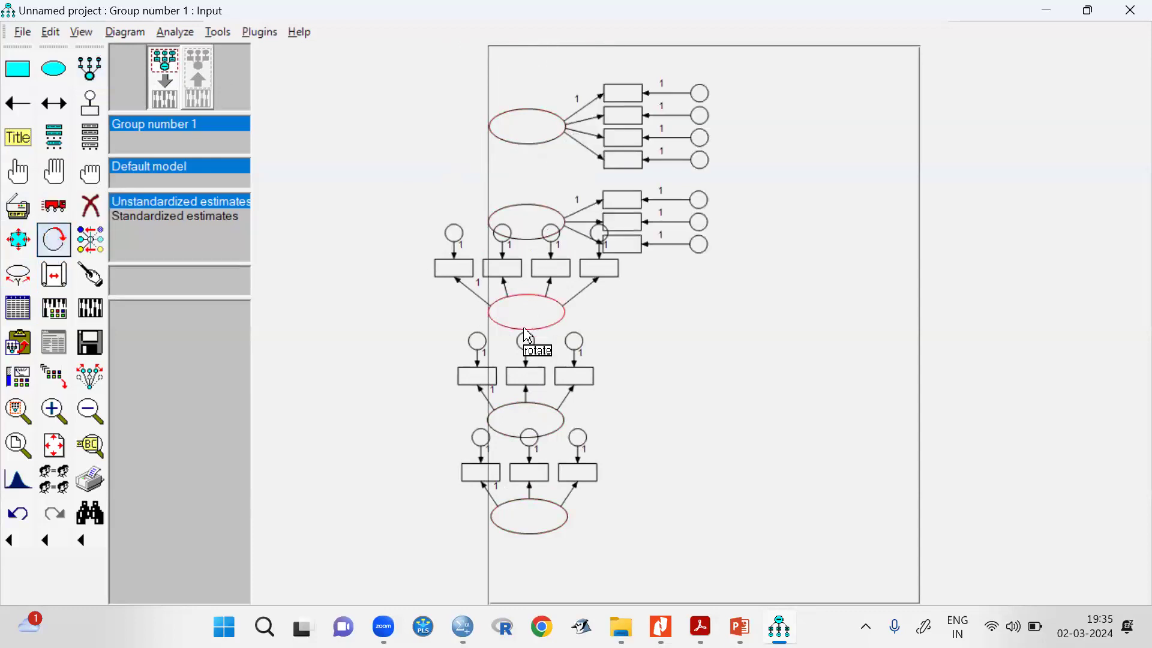
left_click(536, 327)
left_click(527, 414)
left_click(529, 517)
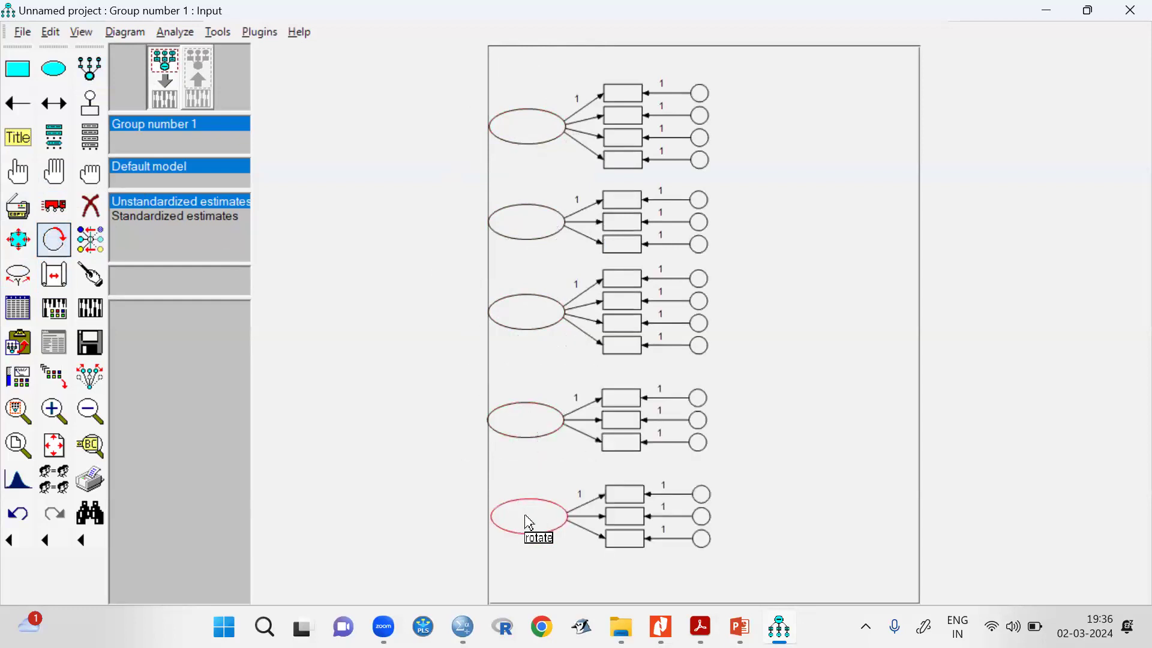
Try drawing a single covariance arrow between the top two latent variables, and undo it.
left_click(55, 105)
mouse_move(454, 198)
left_mouse_down()
mouse_move(481, 136)
mouse_move(495, 138)
left_mouse_up()
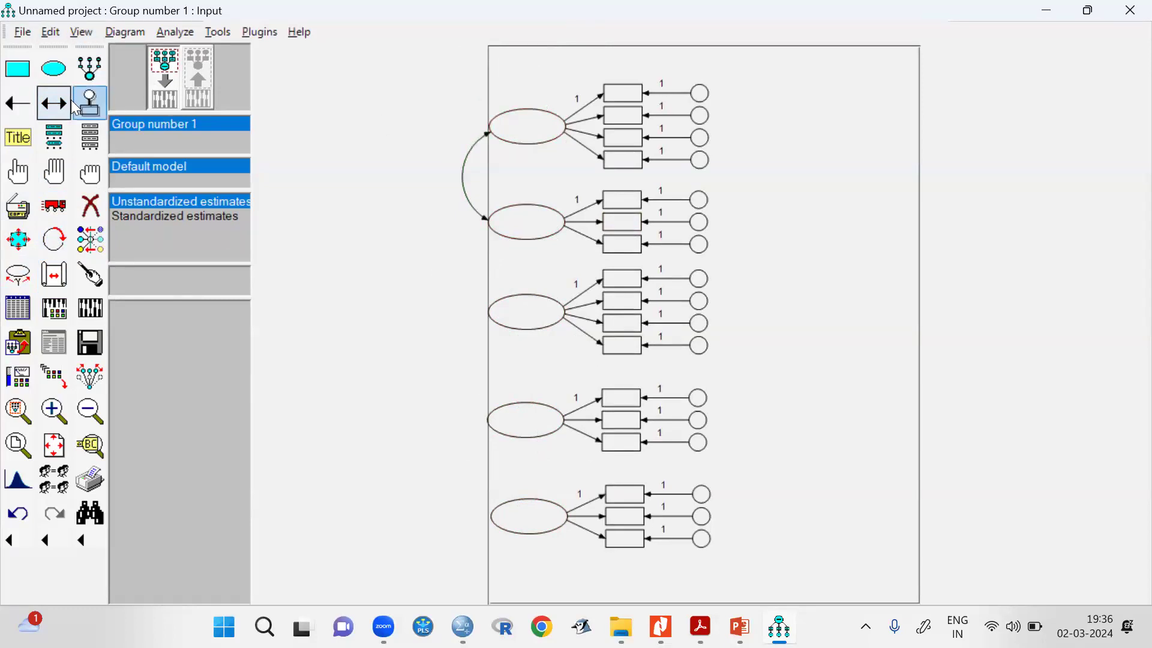
left_click(18, 513)
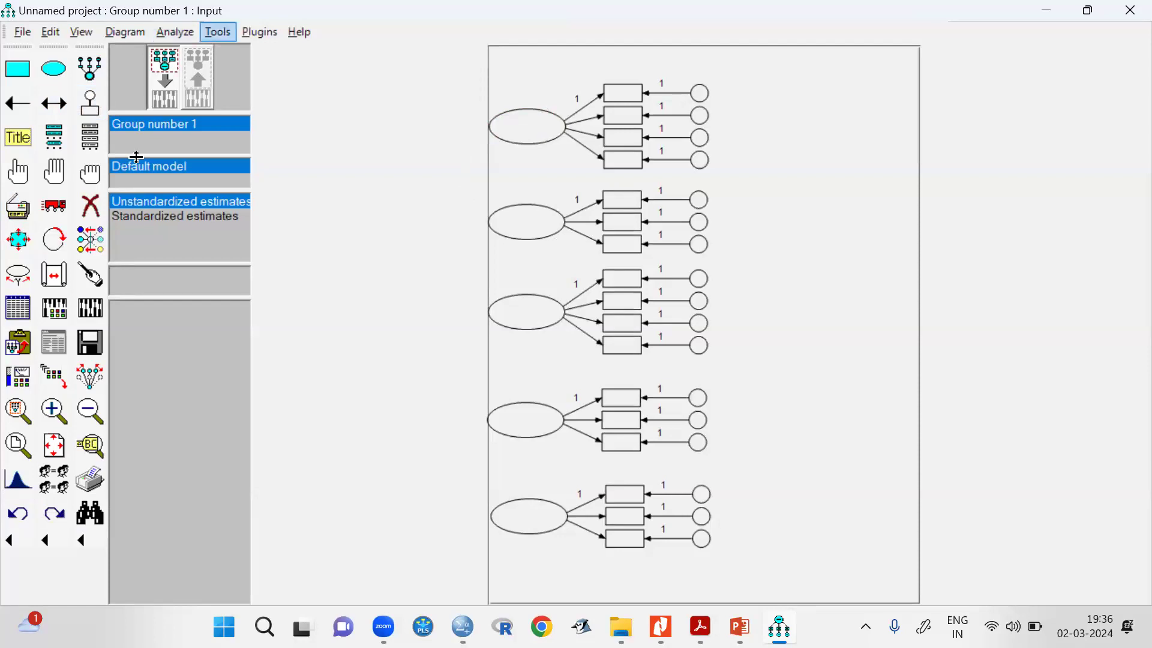
left_click(260, 32)
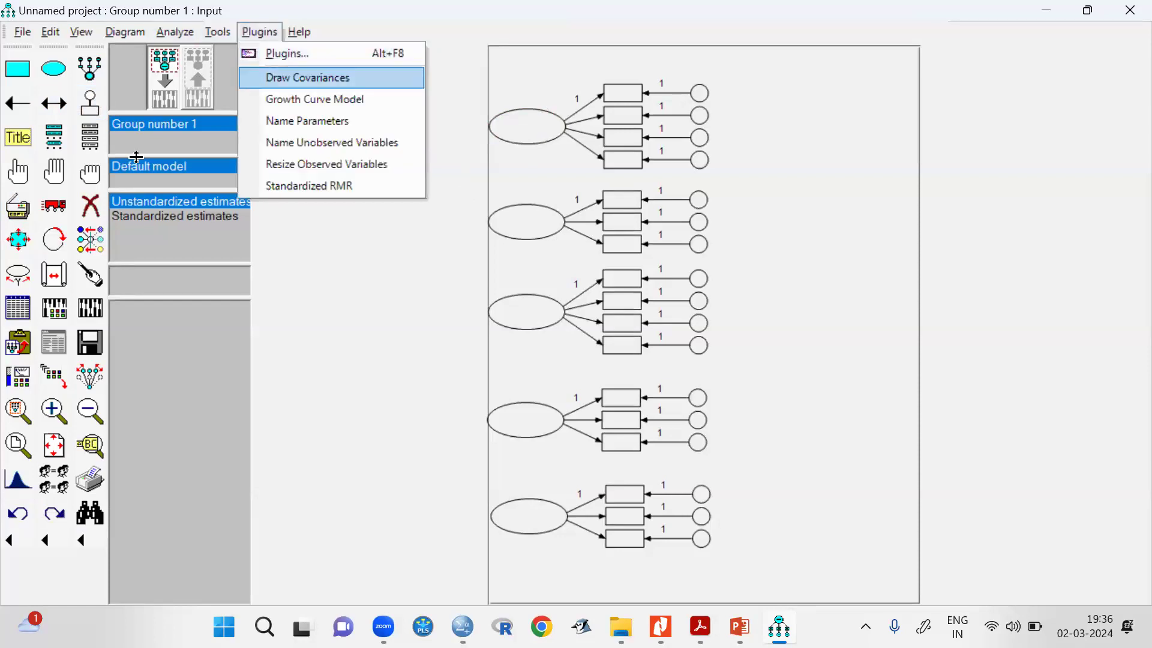
left_click(335, 336)
Select the five latent variables and connect every pair with covariances using the Draw Covariances plugin.
left_click(18, 171)
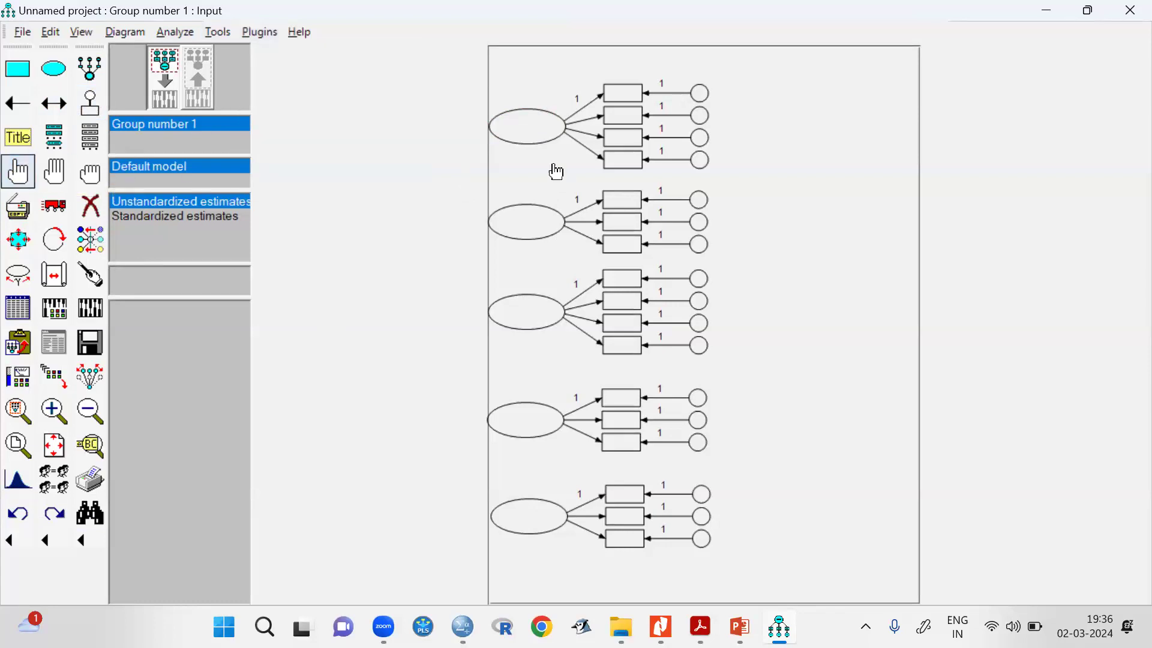
left_click(531, 135)
left_click(531, 225)
left_click(526, 319)
left_click(495, 418)
left_click(527, 527)
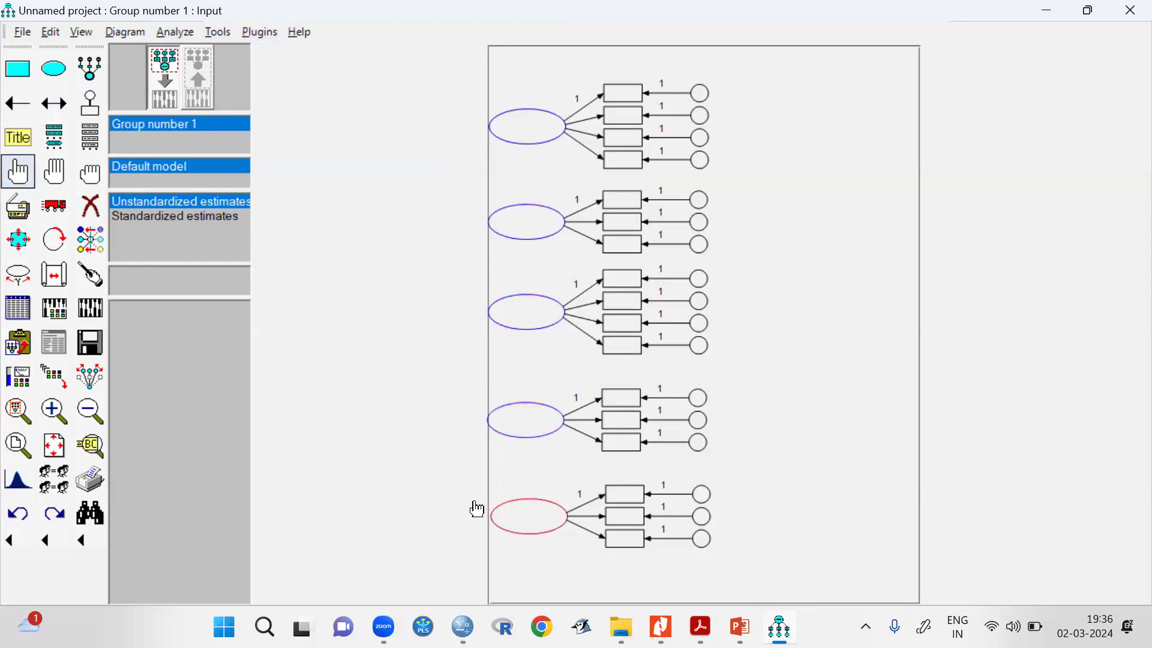
key("alt+p")
left_click(308, 79)
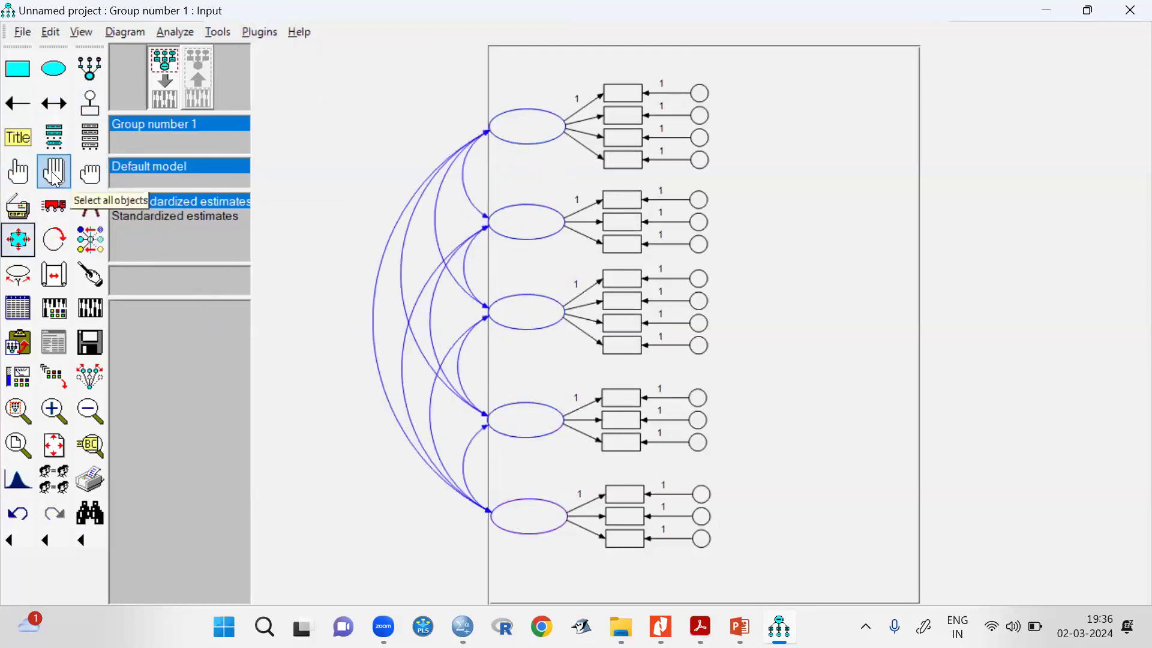
Move the whole selected model rightward so its covariance arrows fit inside the page, and deselect all objects.
left_click(51, 205)
mouse_move(540, 129)
left_mouse_down()
mouse_move(696, 127)
mouse_move(685, 132)
left_mouse_up()
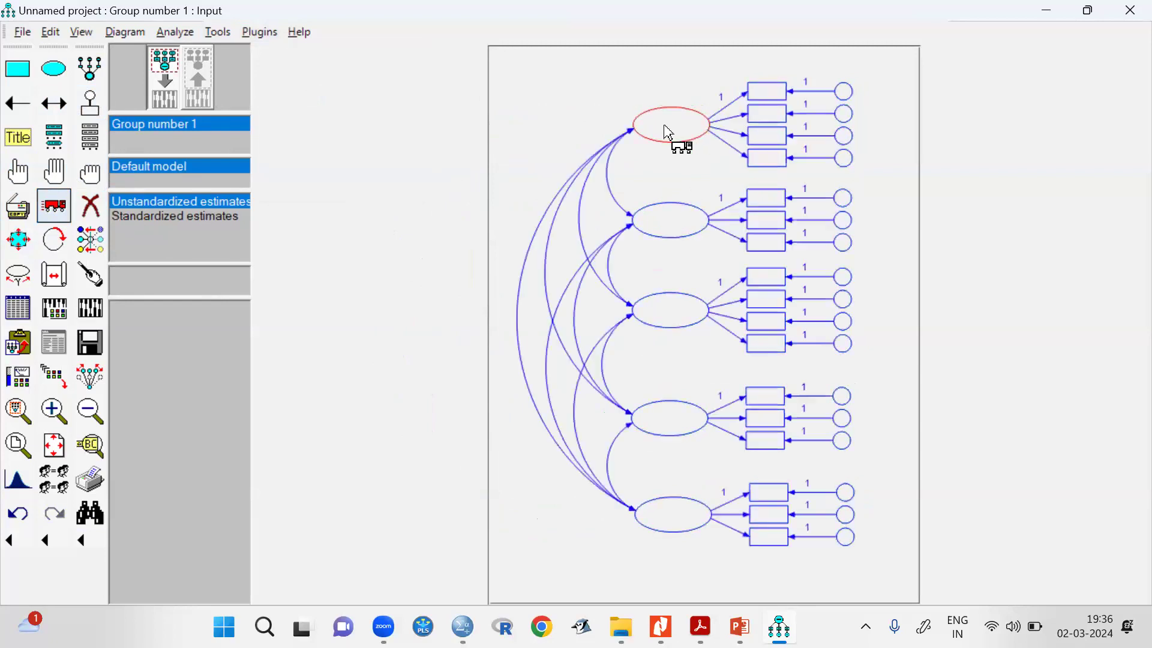
left_click(84, 170)
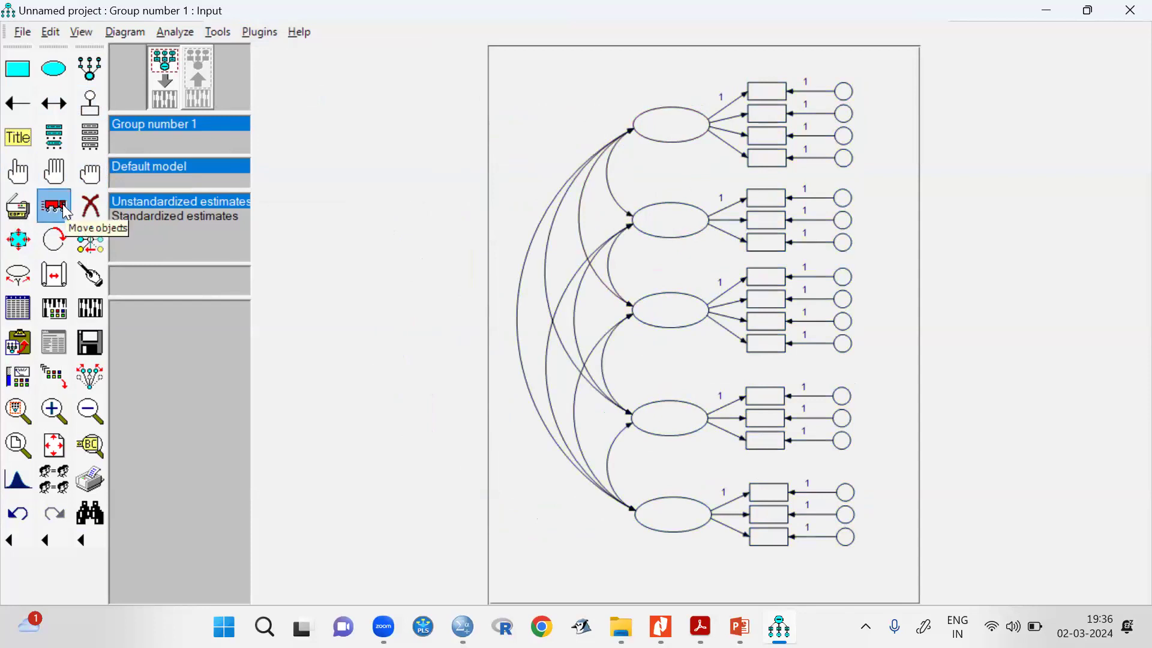
Name the top latent variable AT in its object properties and move the dialog clear of the diagram.
right_click(667, 124)
left_click(710, 133)
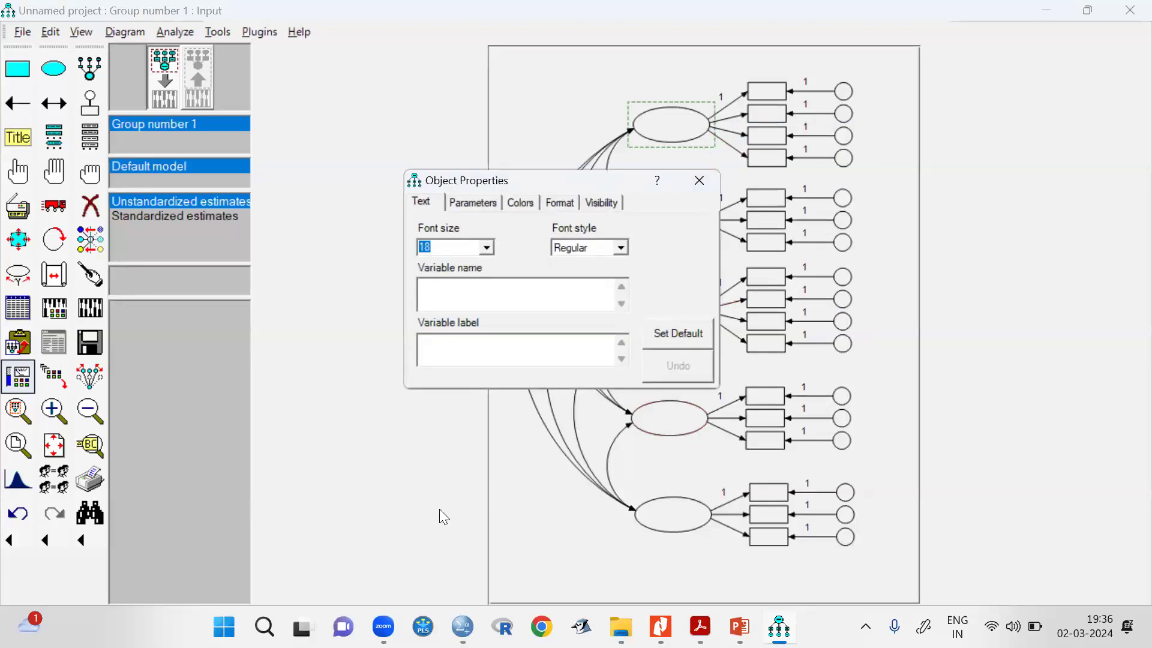
type("AT")
left_click_drag(584, 179, 420, 113)
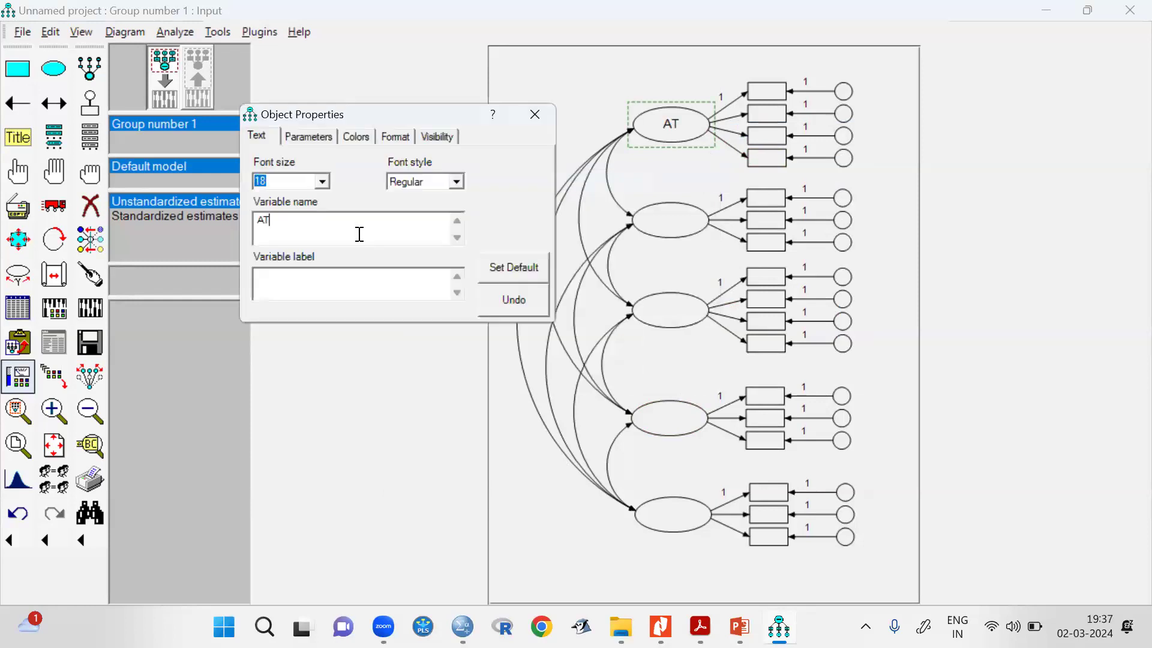
Name the second latent variable SN and the third one PBC.
left_click(678, 226)
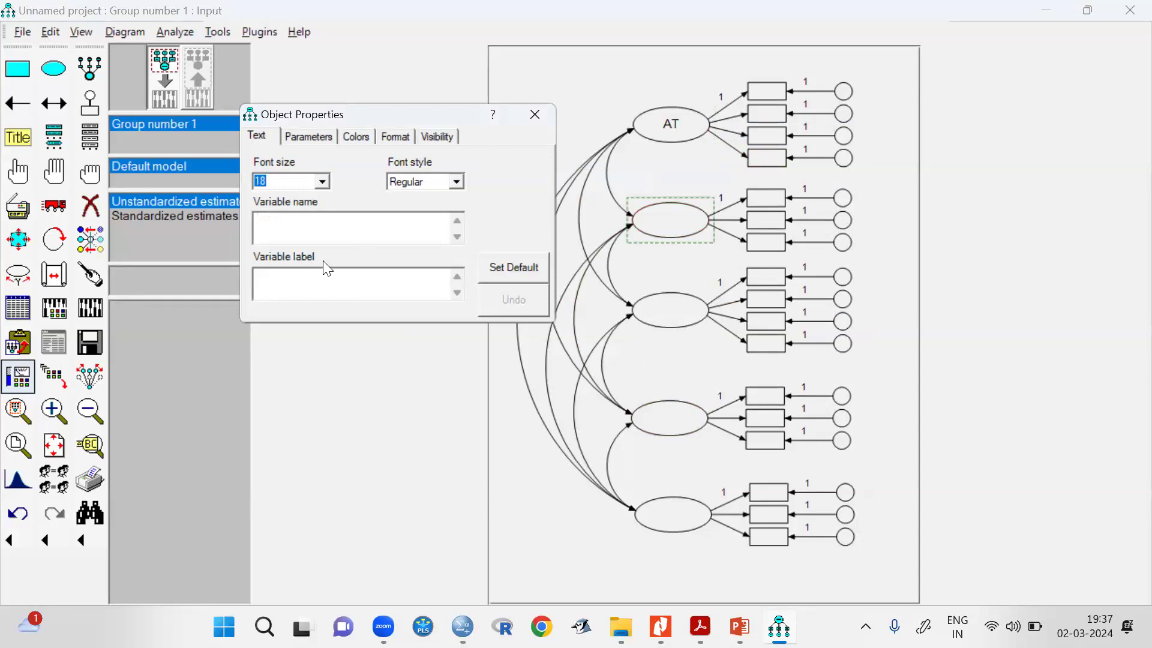
type("SN")
left_click(672, 311)
type("P")
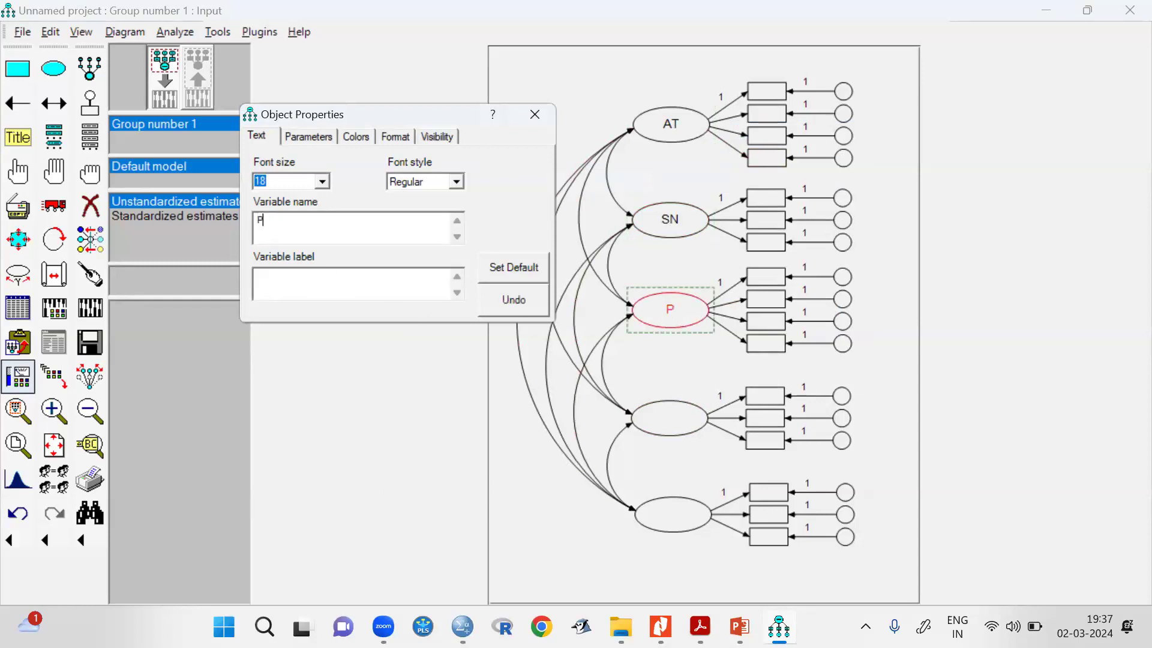
type("BC")
Name the fourth latent variable PI and the fifth PB, and close the object properties.
left_click(675, 433)
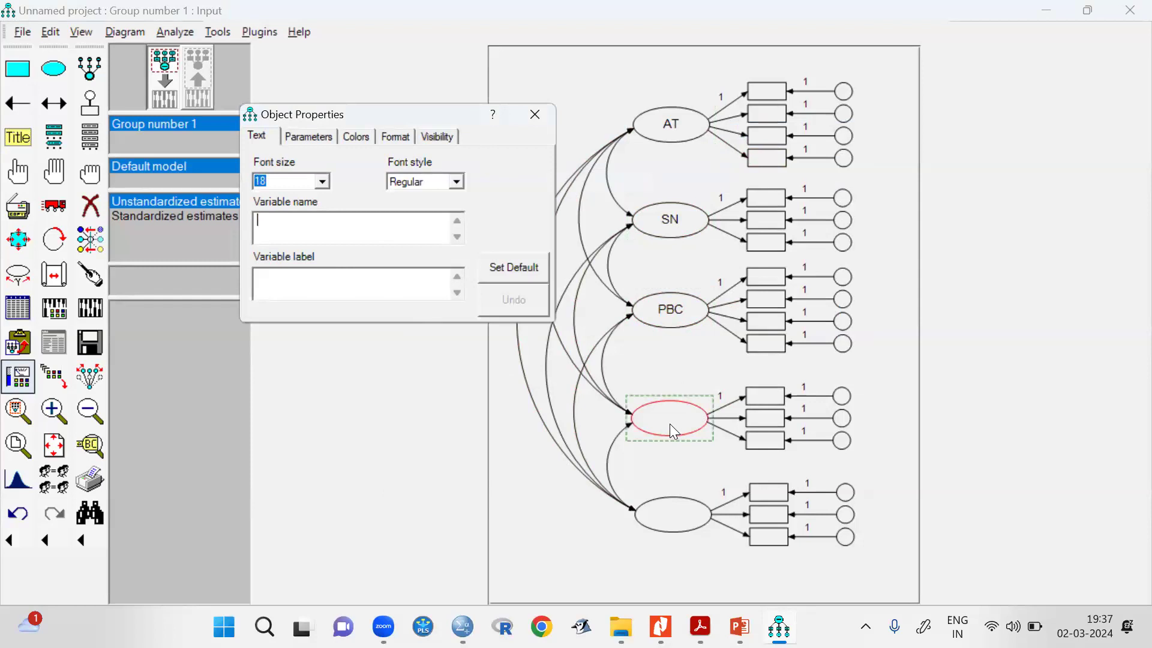
type("PI")
left_click(673, 516)
type("PB")
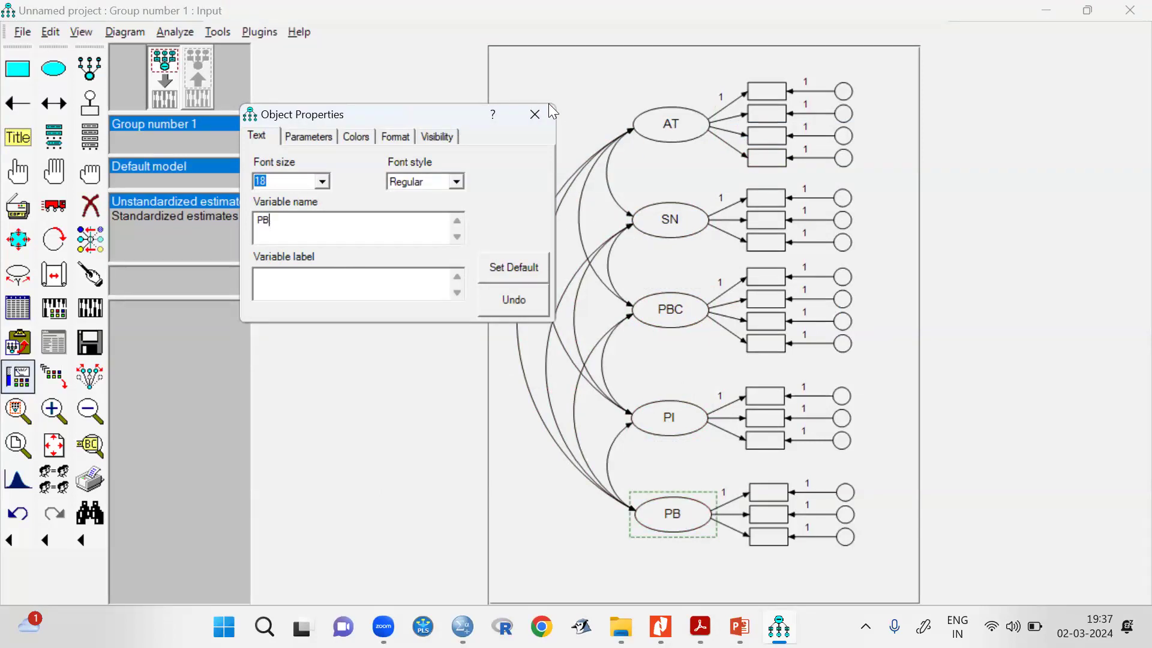
left_click(535, 120)
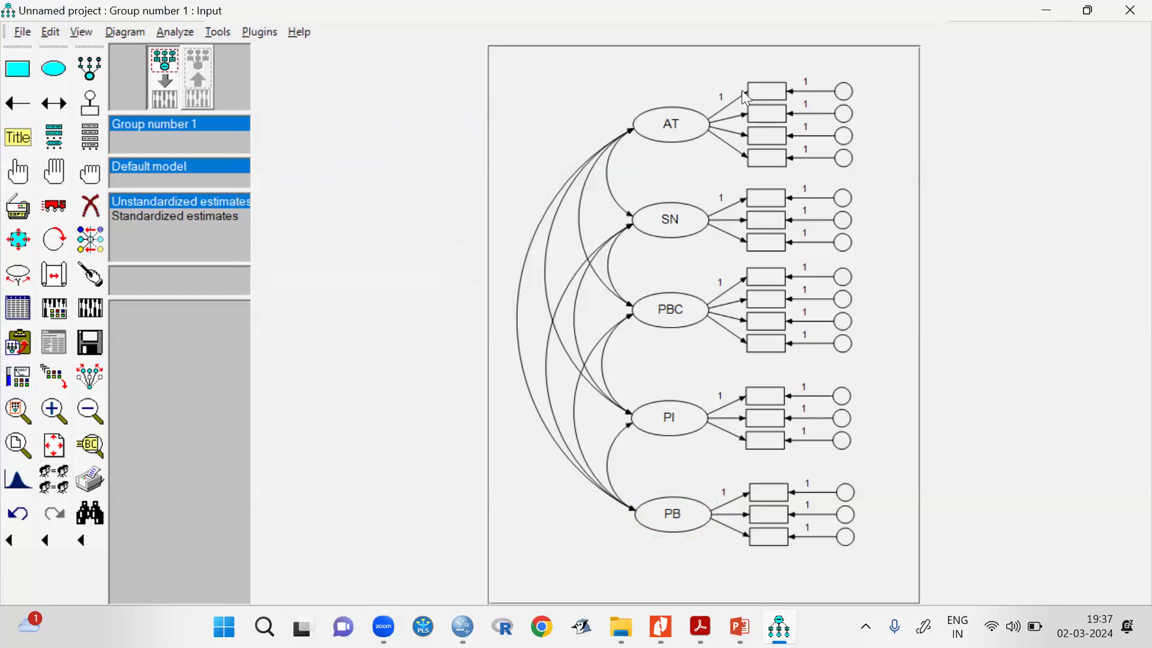
Link TPB.sav from the Measurement Model folder in Day-1's Session-2 as the data file for Group number 1.
left_click(21, 316)
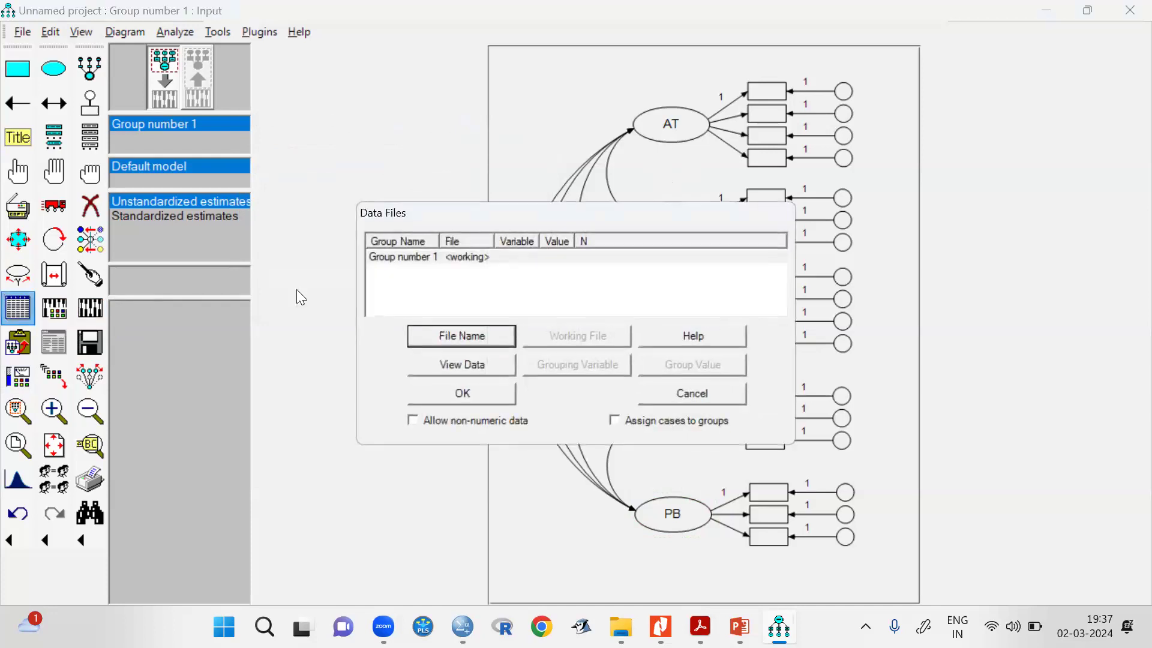
left_click(457, 345)
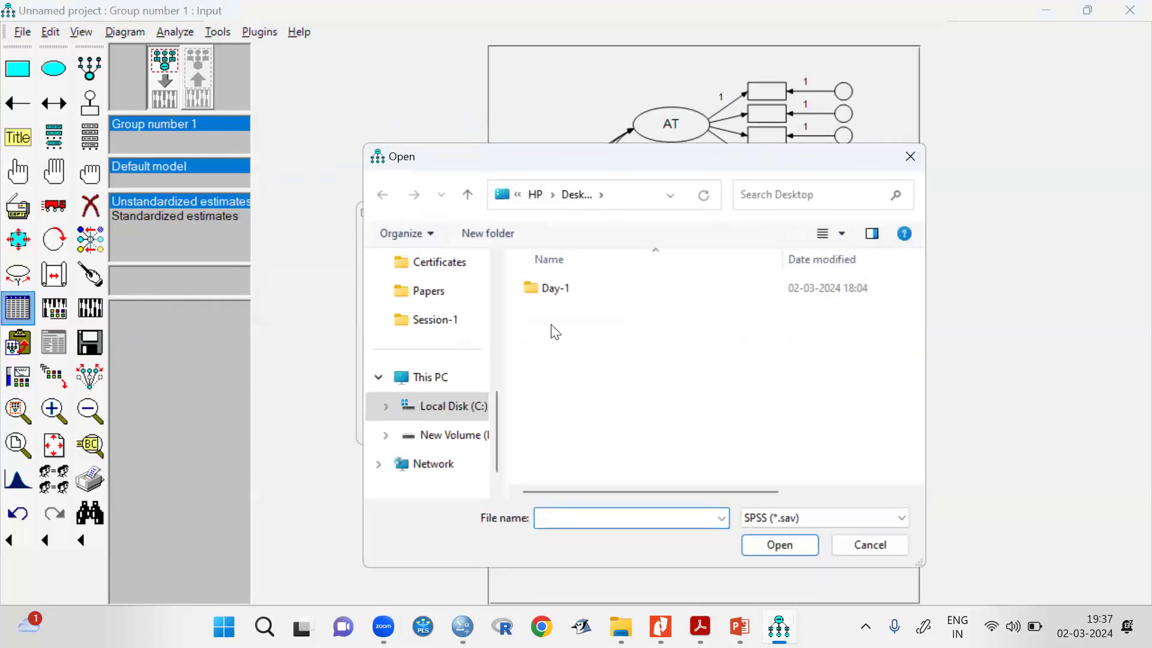
double_click(555, 291)
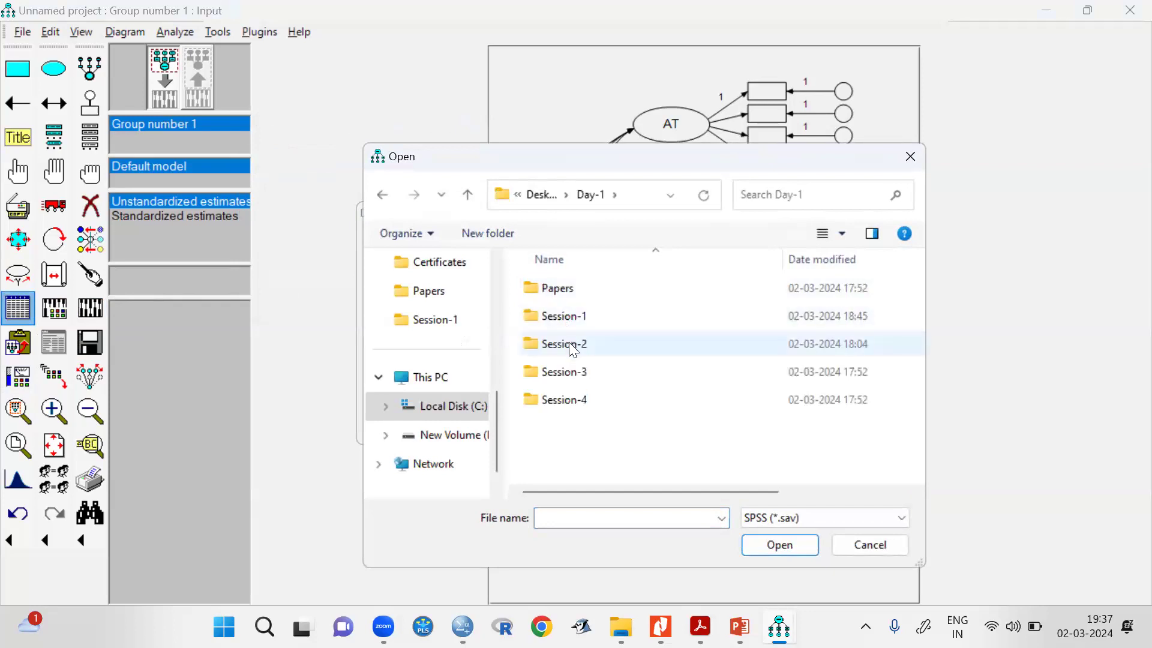
double_click(569, 343)
double_click(577, 289)
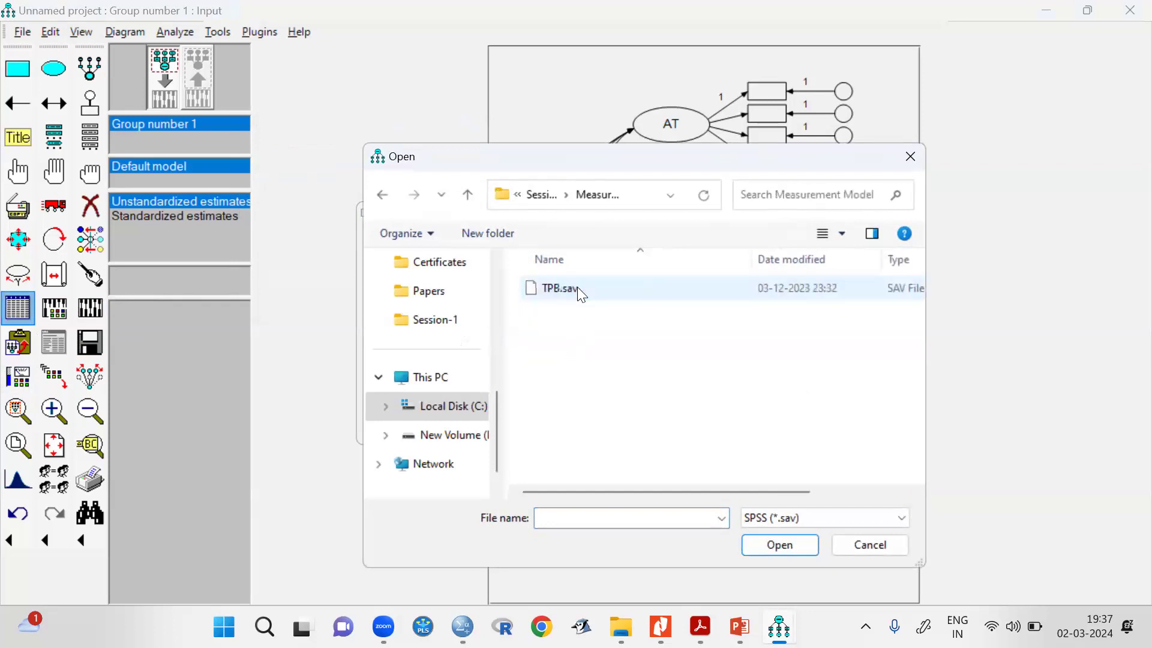
double_click(577, 288)
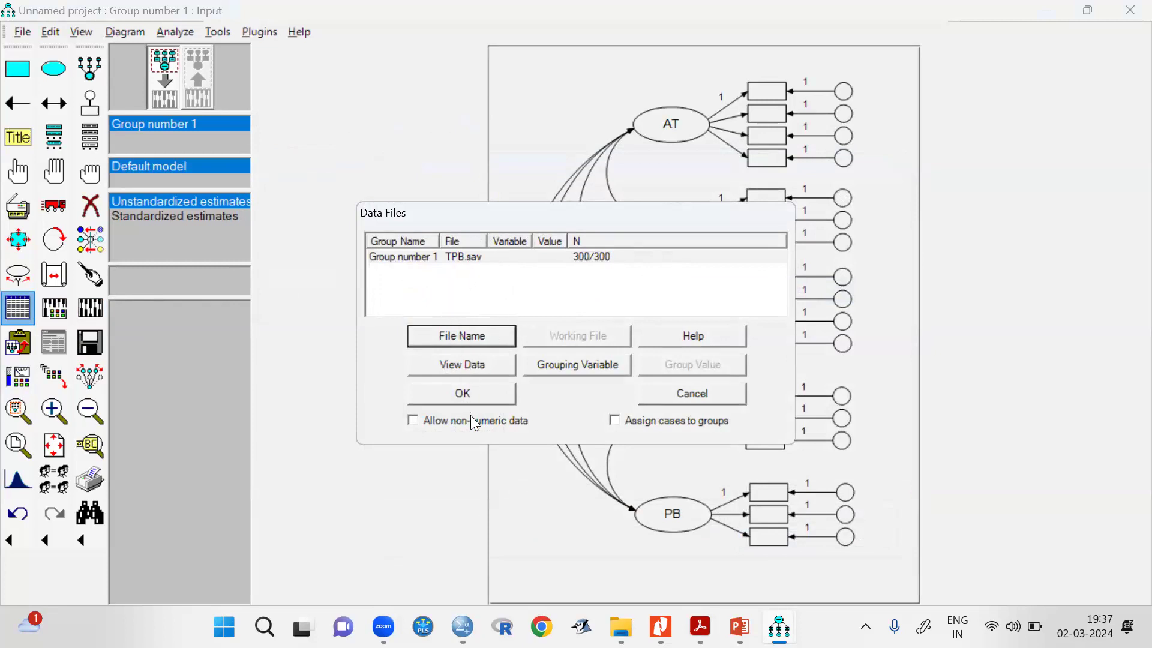
left_click(460, 396)
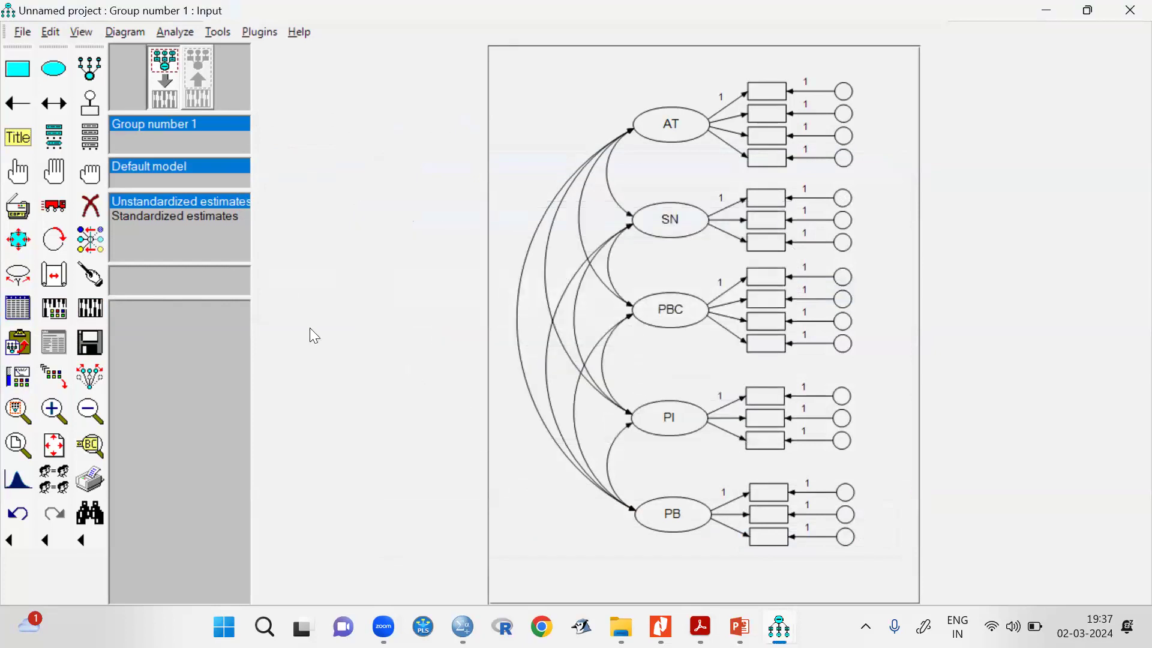
Show the list of variables in the dataset and place it clear of the diagram.
left_click(90, 138)
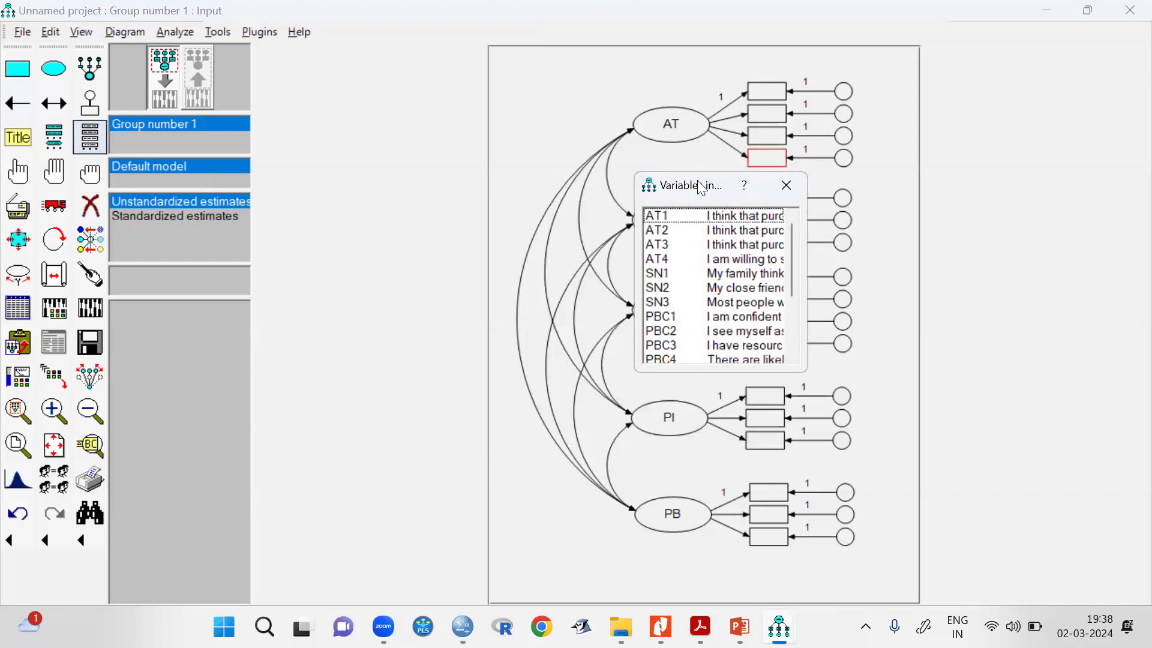
left_click_drag(711, 181, 976, 60)
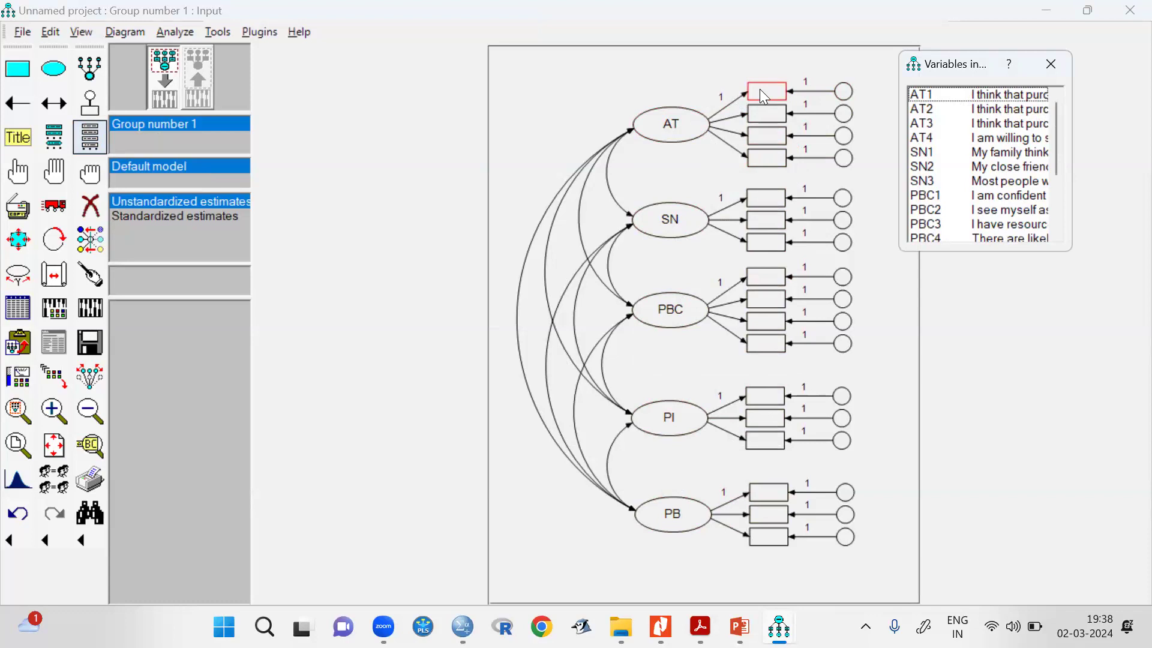
Try assigning AT1 to the first indicator of AT, and undo that assignment.
left_click_drag(936, 94, 760, 90)
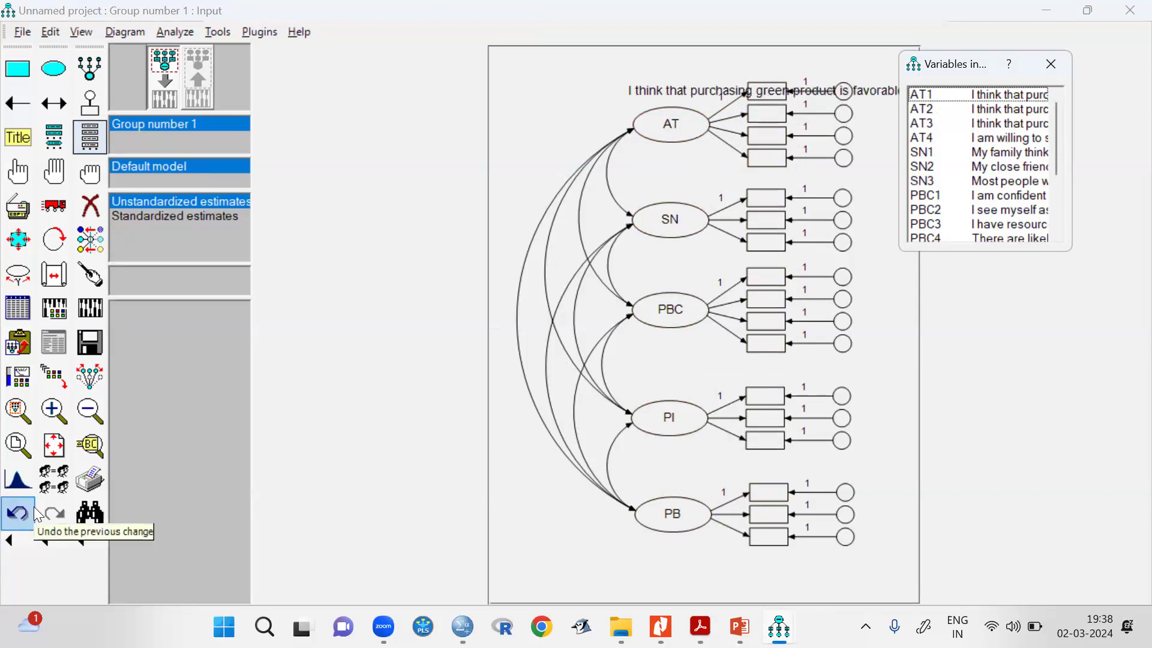
left_click(18, 526)
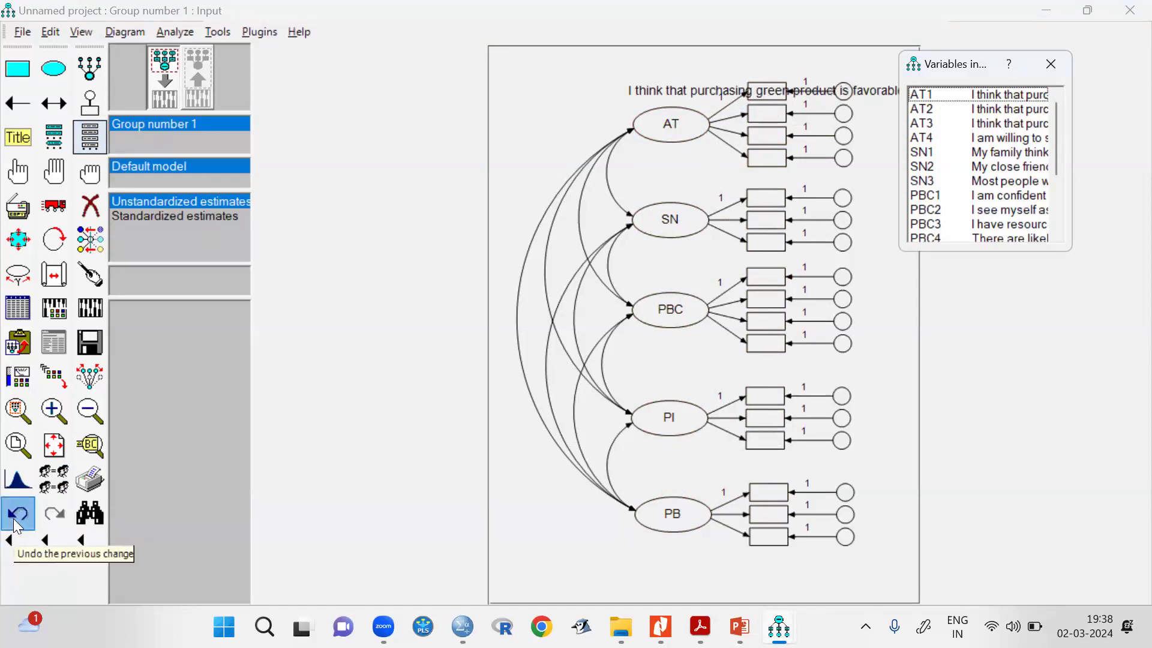
left_click(17, 526)
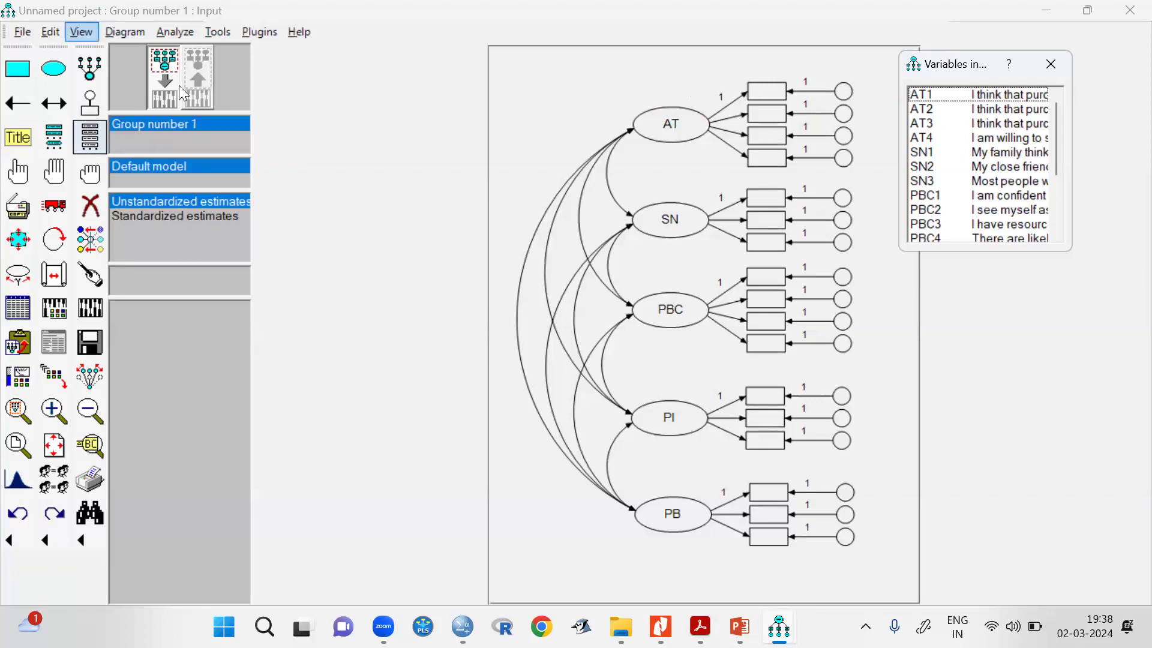
Turn off the display of variable labels in the miscellaneous interface properties and apply the change.
key("Down")
key("Right")
key("Left")
key("Down")
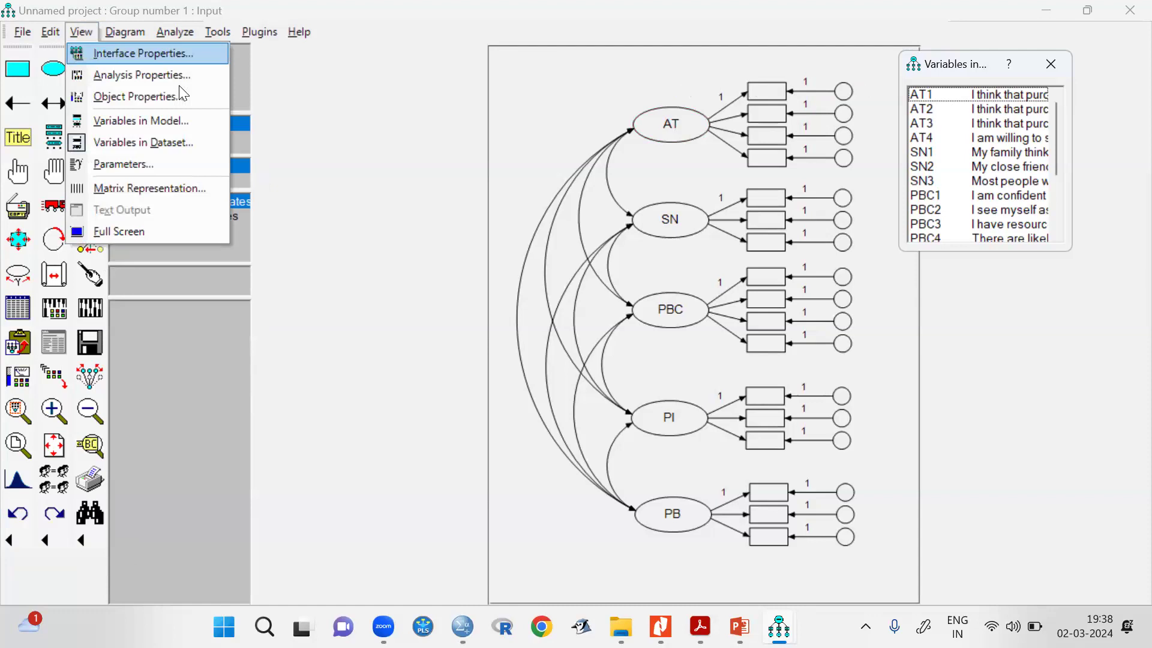
key("Return")
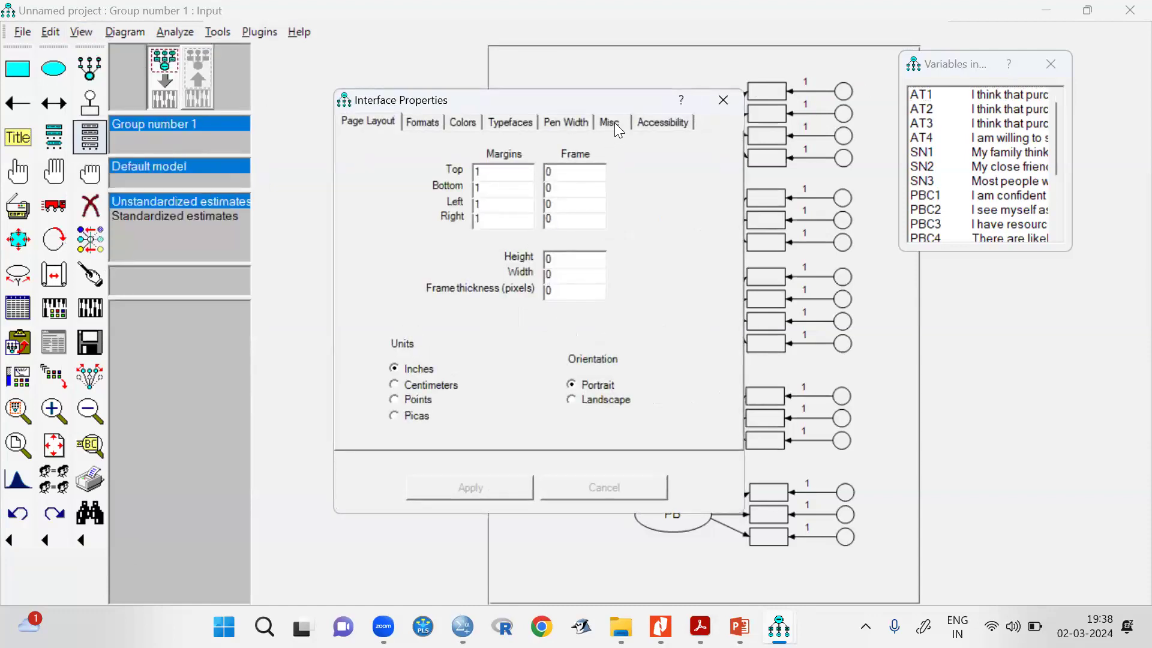
left_click(615, 123)
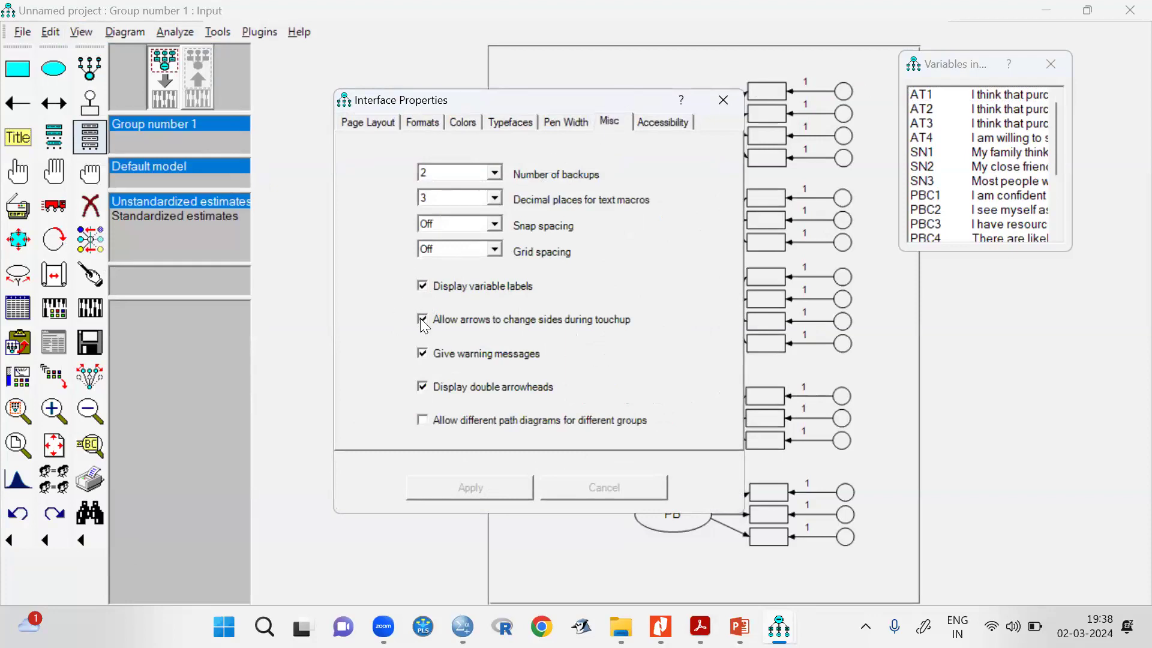
left_click(423, 285)
left_click(473, 492)
left_click(727, 101)
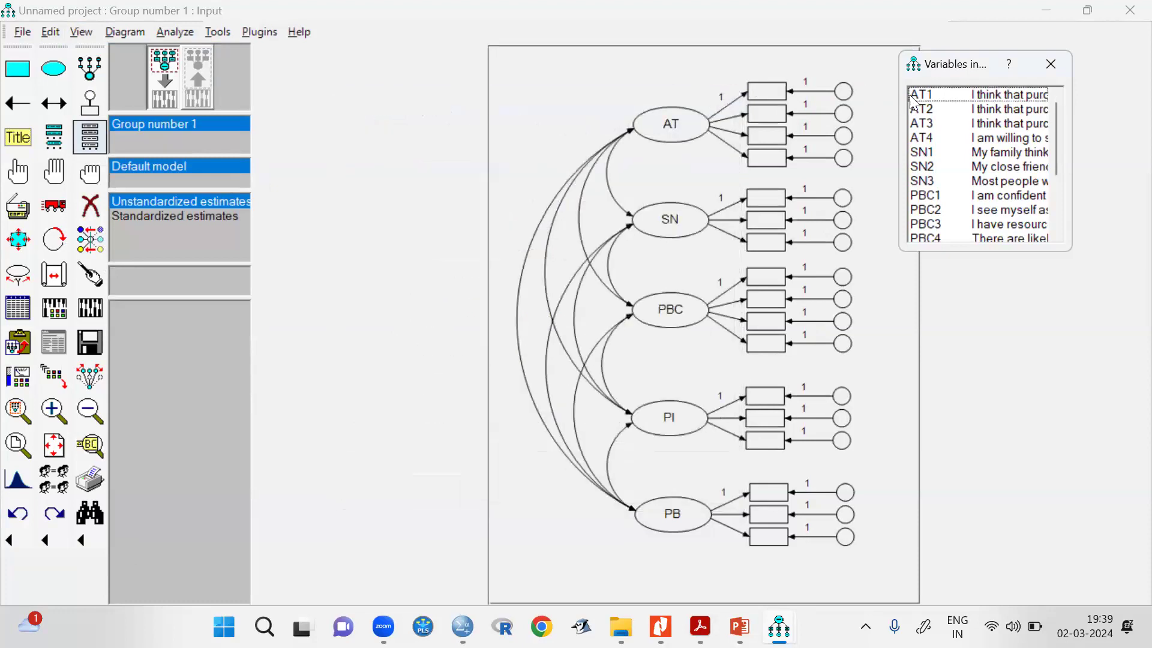
Assign the dataset variables AT1, AT2, AT3 and AT4 in order to the four indicators of AT.
left_click_drag(944, 100, 774, 94)
left_click_drag(927, 110, 771, 114)
left_click_drag(936, 123, 784, 142)
left_click_drag(930, 139, 779, 159)
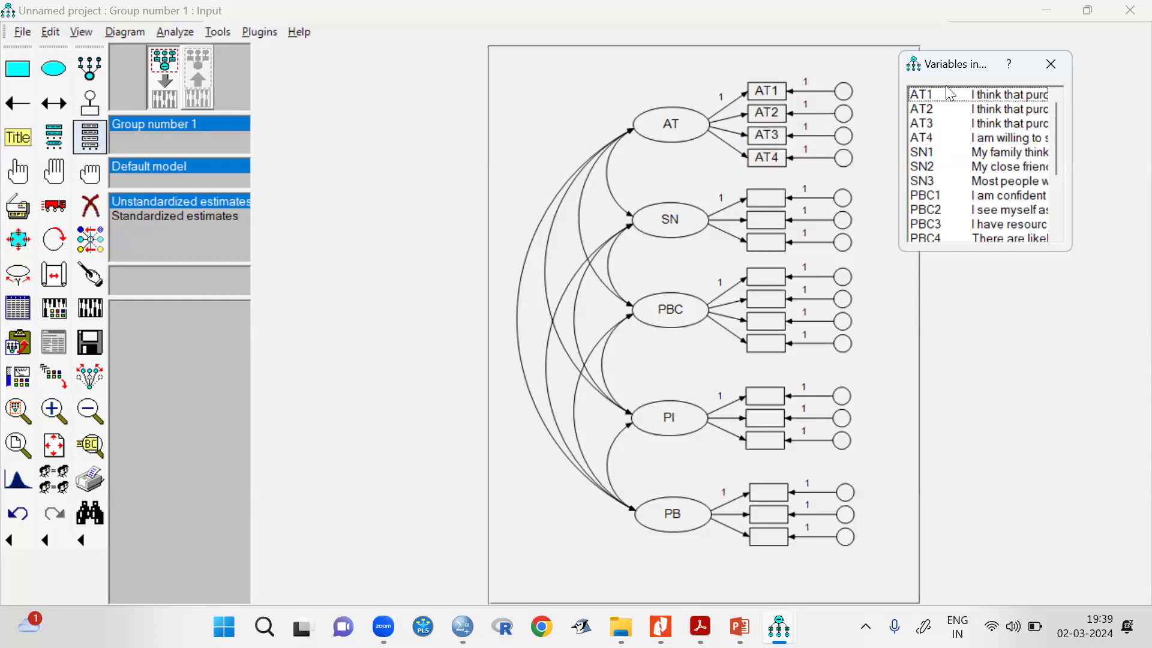
Enlarge the dataset variable list, and assign SN1, SN2 and SN3 to SN's indicators and PBC1 to PBC's first indicator.
left_click_drag(954, 64, 918, 140)
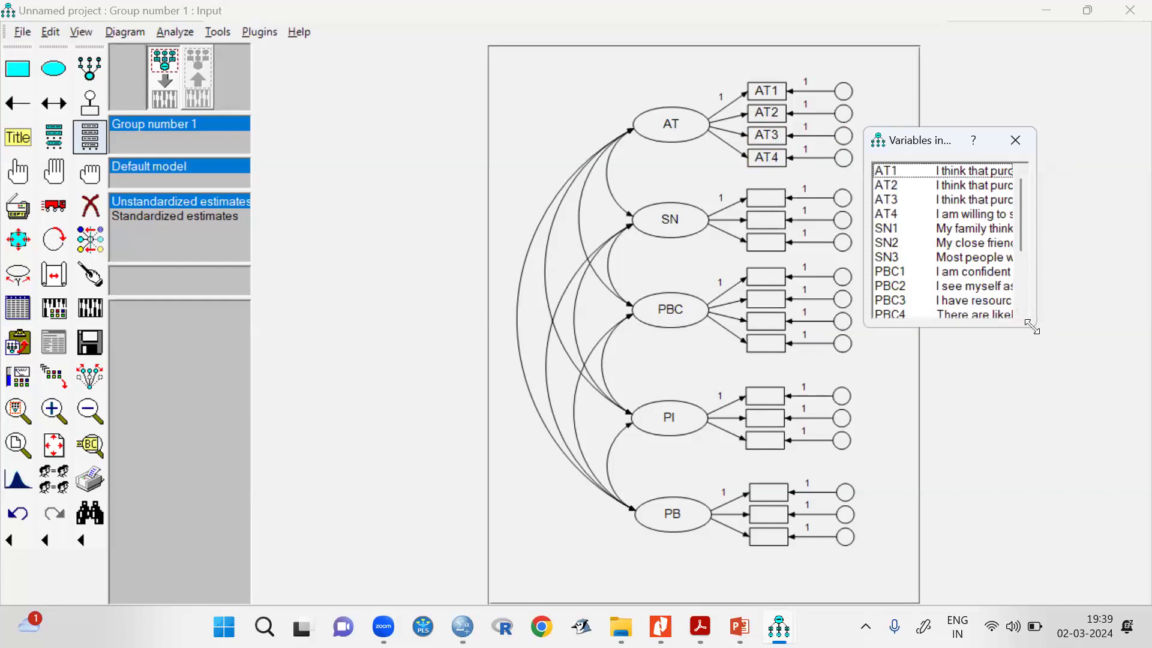
left_click_drag(1032, 327, 1049, 422)
left_click_drag(893, 231, 765, 198)
left_click_drag(888, 242, 768, 219)
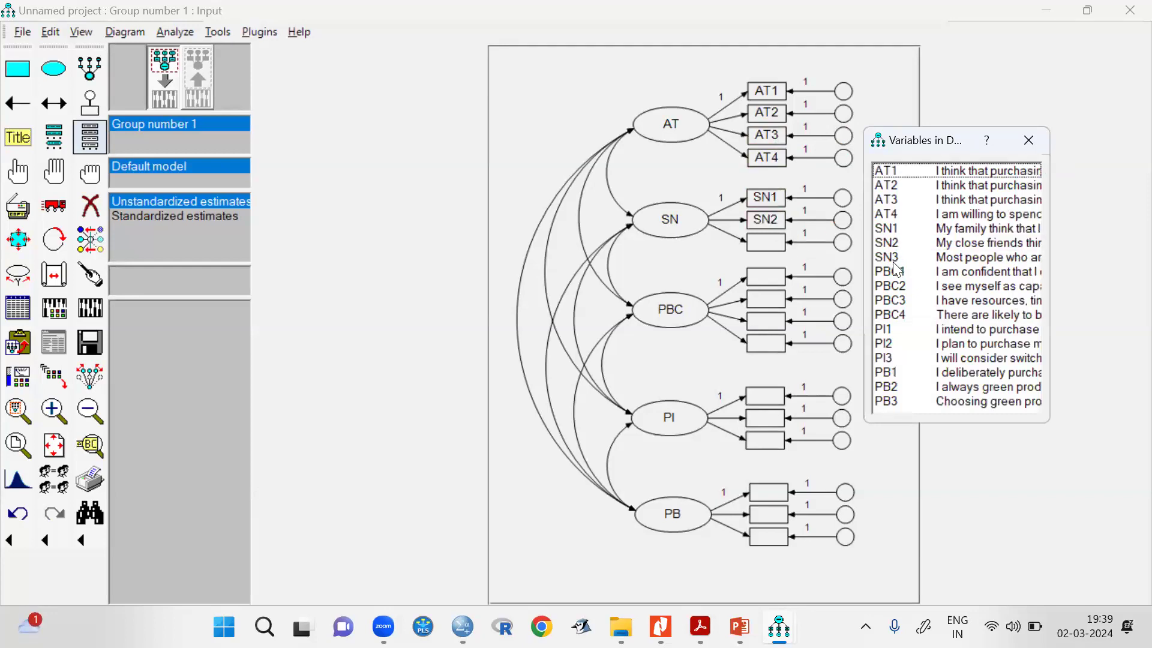
left_click_drag(896, 260, 773, 282)
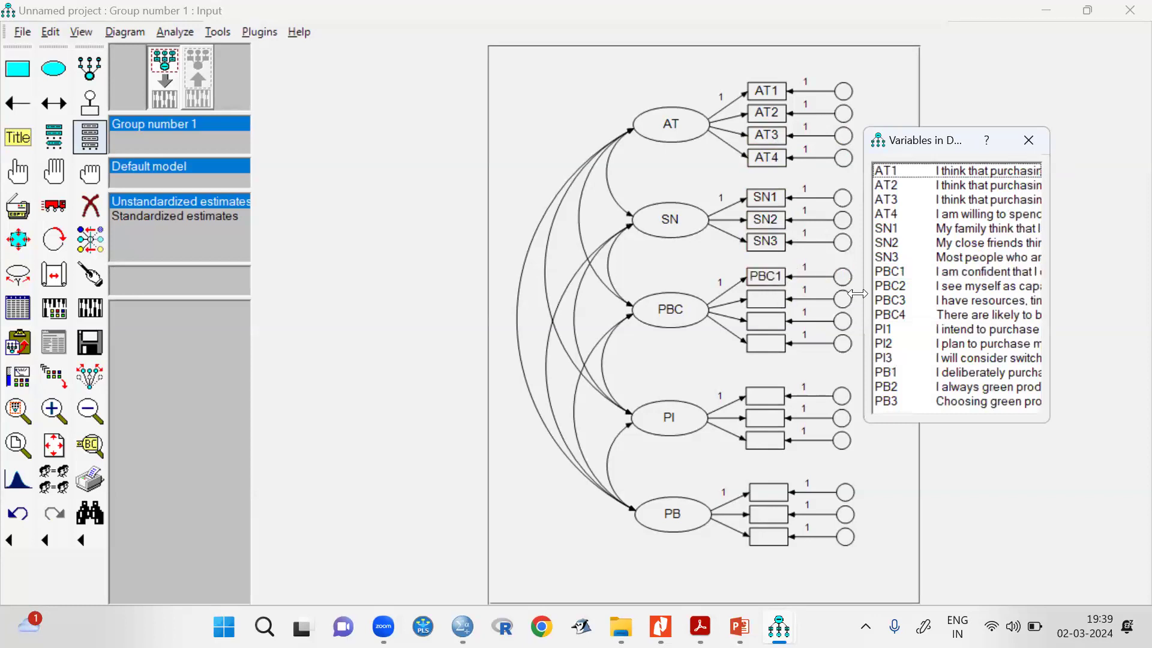
Assign PBC2, PBC3 and PBC4 in order to the remaining three indicators of PBC.
left_click_drag(891, 292, 769, 298)
left_click_drag(888, 306, 768, 321)
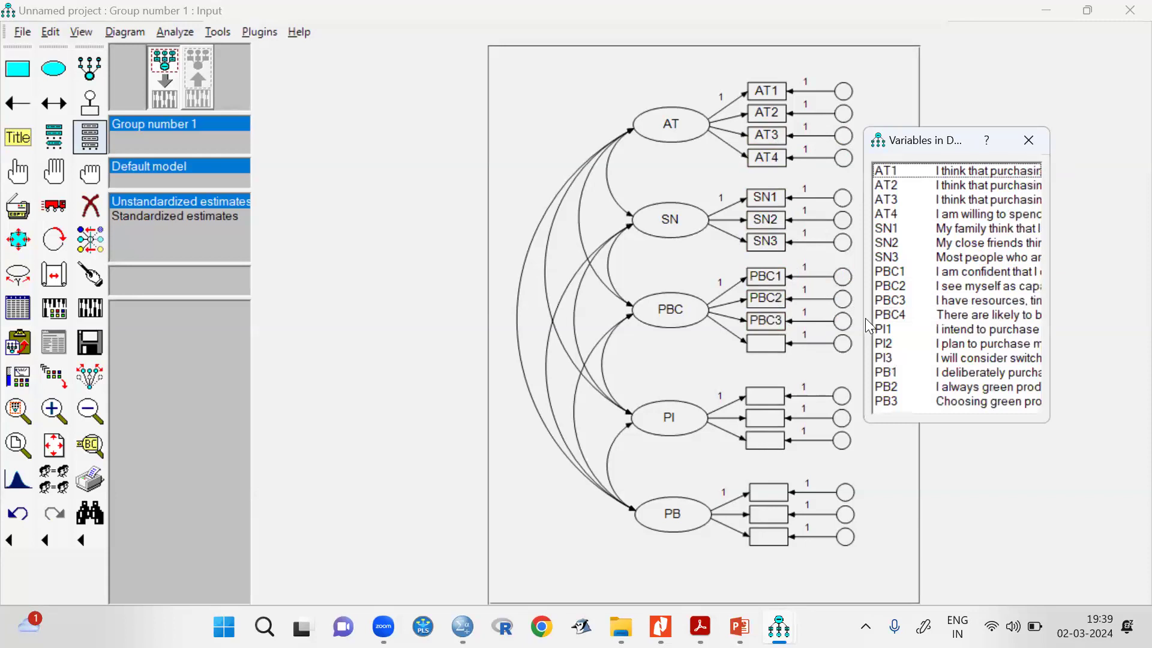
left_click_drag(897, 321, 769, 345)
Assign PI1, PI2 and PI3 to the indicators of PI, and PB1, PB2 and PB3 to those of PB.
left_click_drag(883, 324, 774, 397)
left_click_drag(887, 344, 758, 419)
left_click_drag(904, 366, 767, 442)
left_click_drag(885, 372, 770, 493)
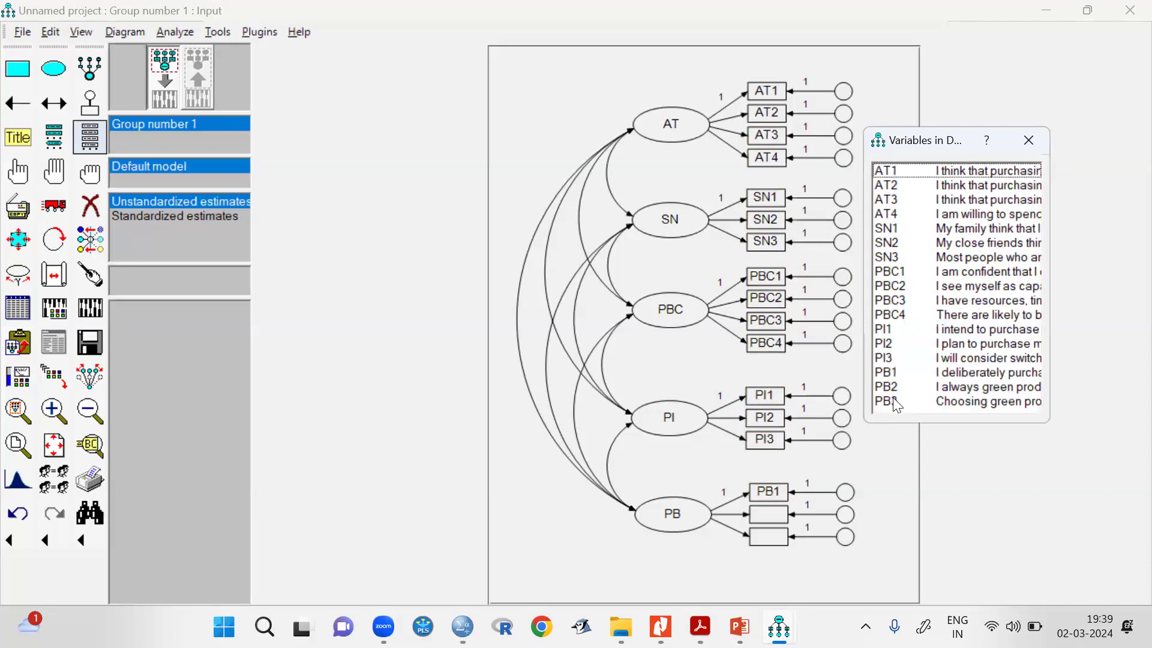
left_click_drag(895, 387, 779, 519)
left_click_drag(893, 400, 773, 538)
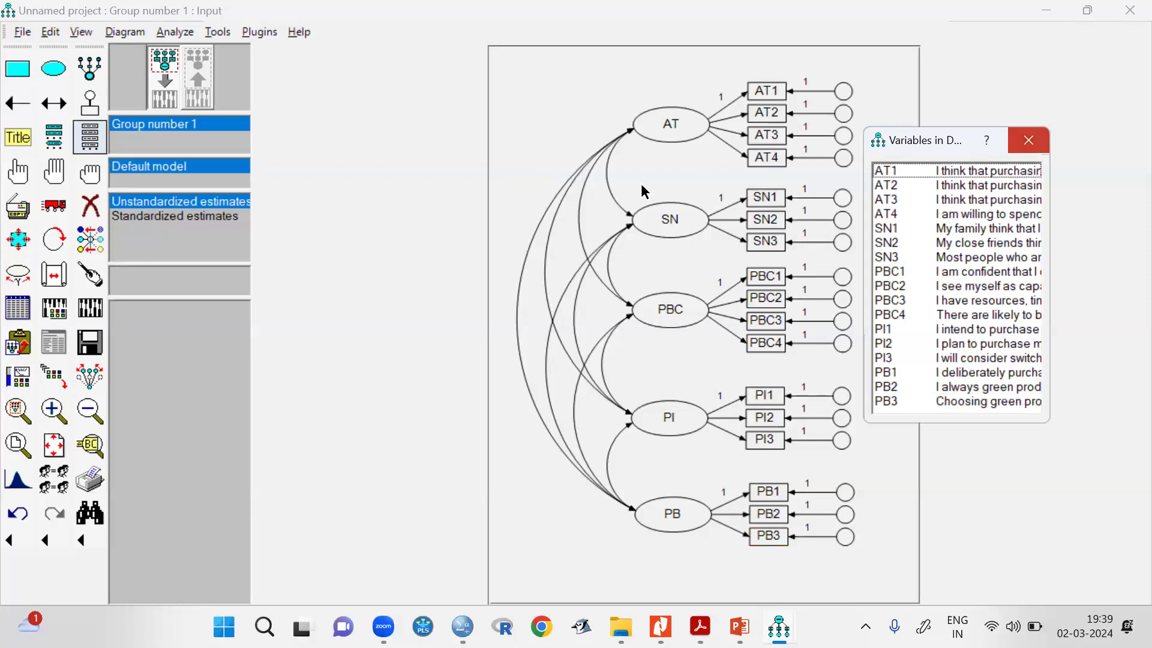
Check the reference measurement model in the Acrobat PDF, and name the model's error terms with the Name Unobserved Variables plugin in Amos.
key("alt+Tab")
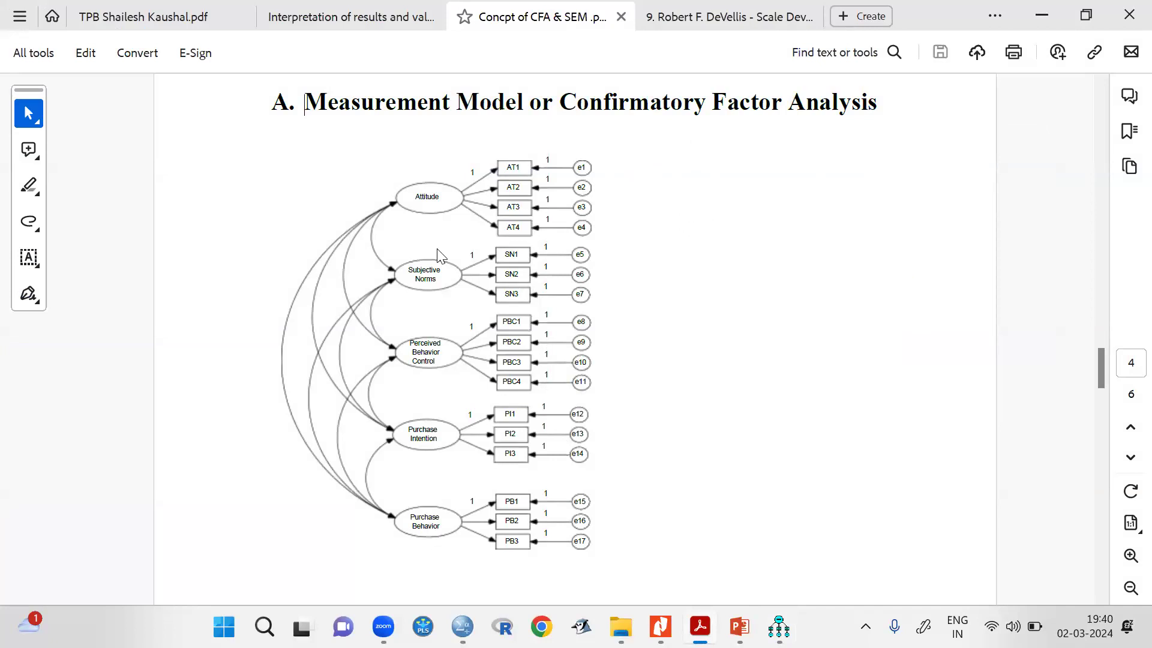
left_click(949, 541)
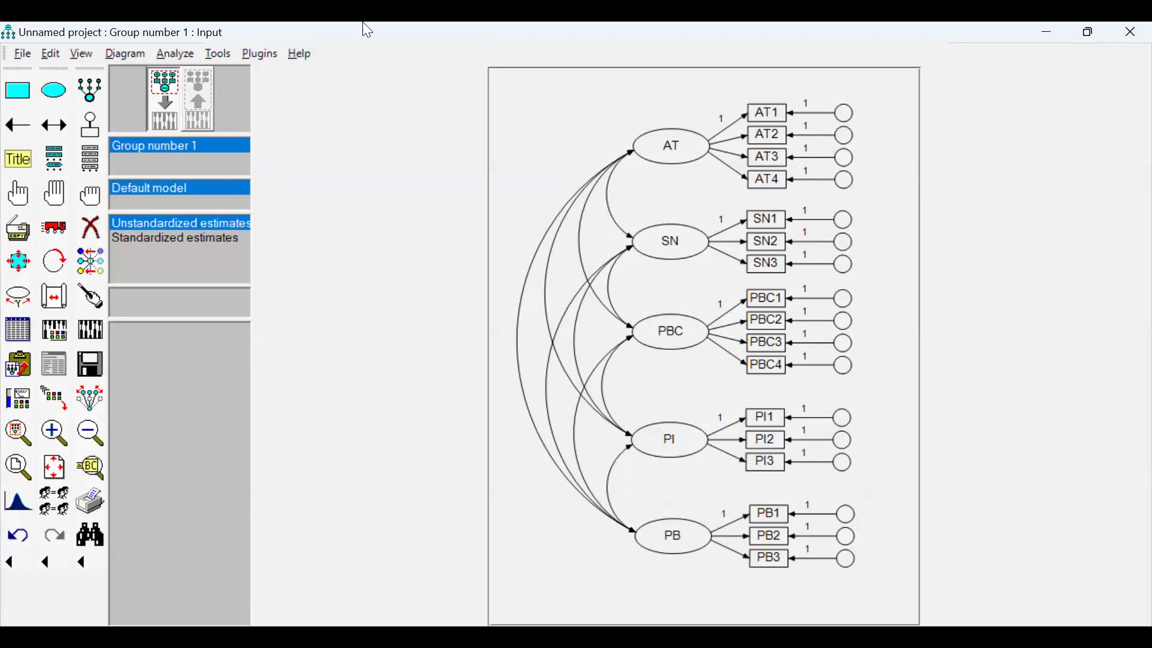
left_click(260, 53)
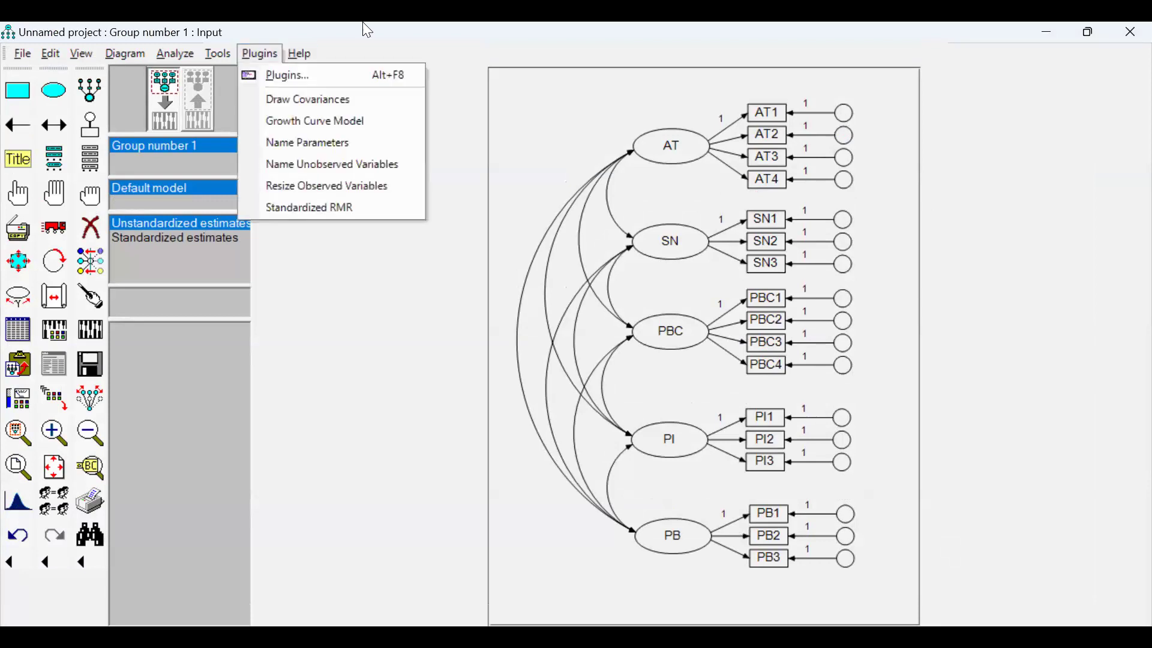
left_click(313, 164)
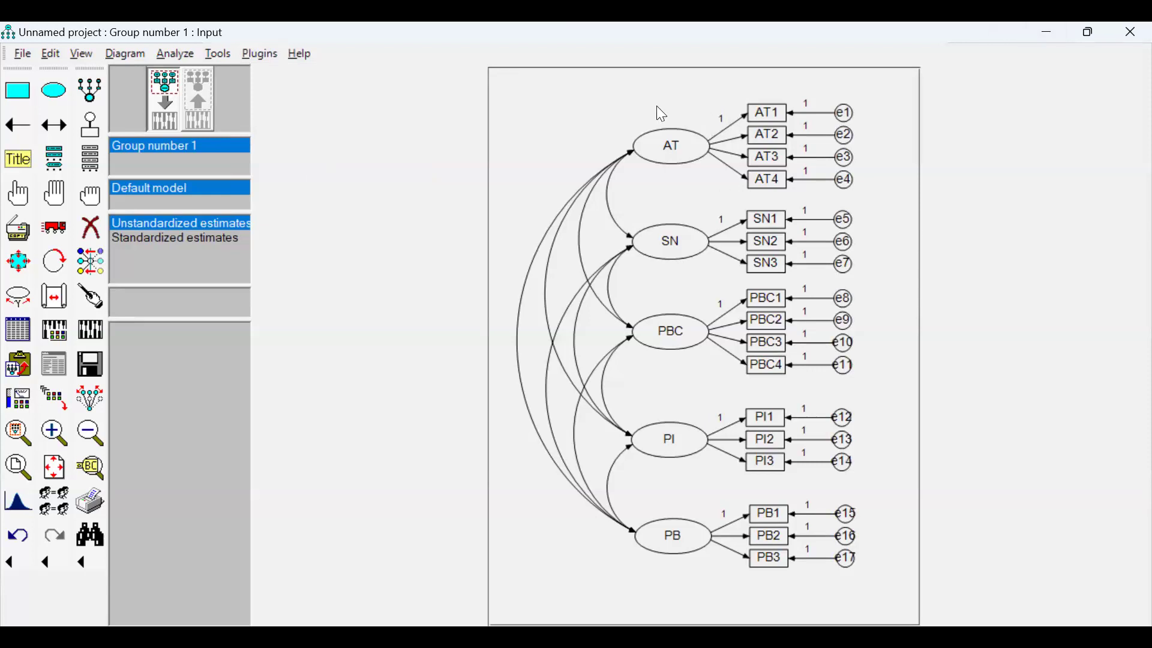
Request standardized estimates, indirect, direct & total effects, and factor score weights in the analysis output properties.
left_click(55, 337)
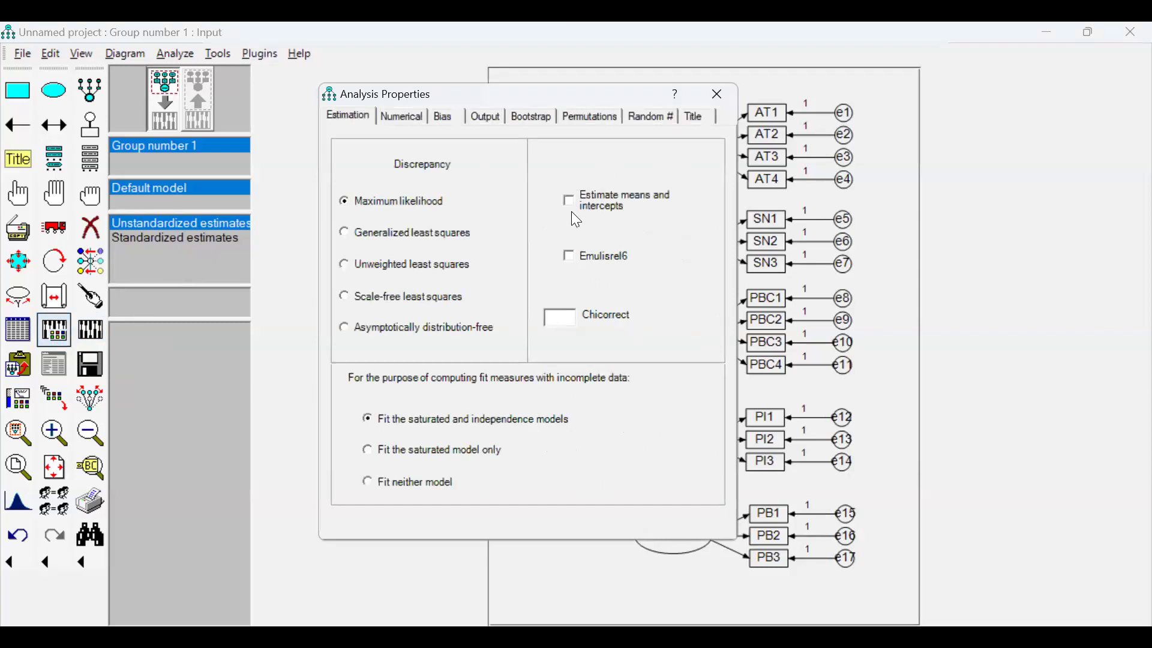
left_click(489, 118)
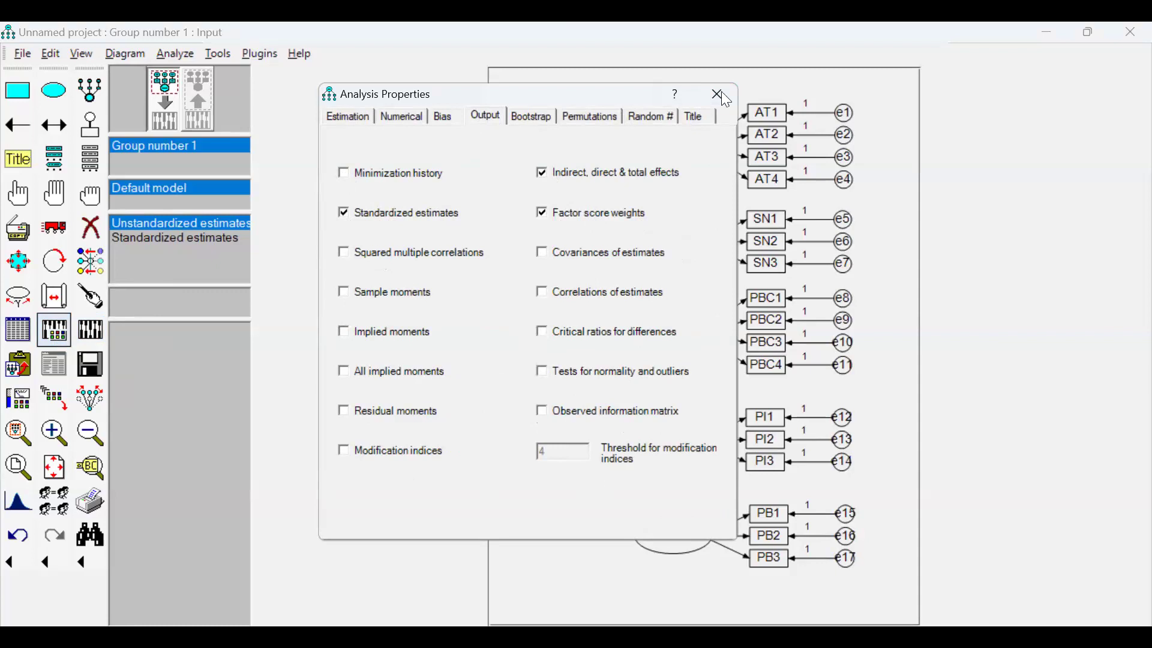
Calculate the estimates and save the model as CFA in the Day-1 folder.
left_click(88, 327)
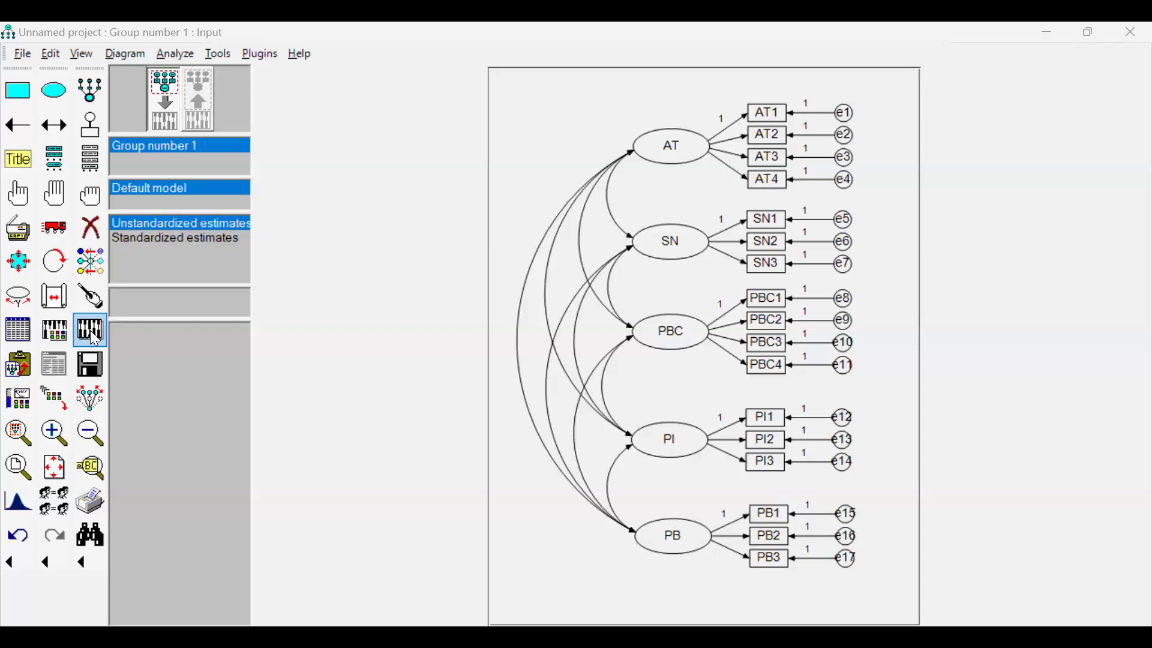
left_click(90, 330)
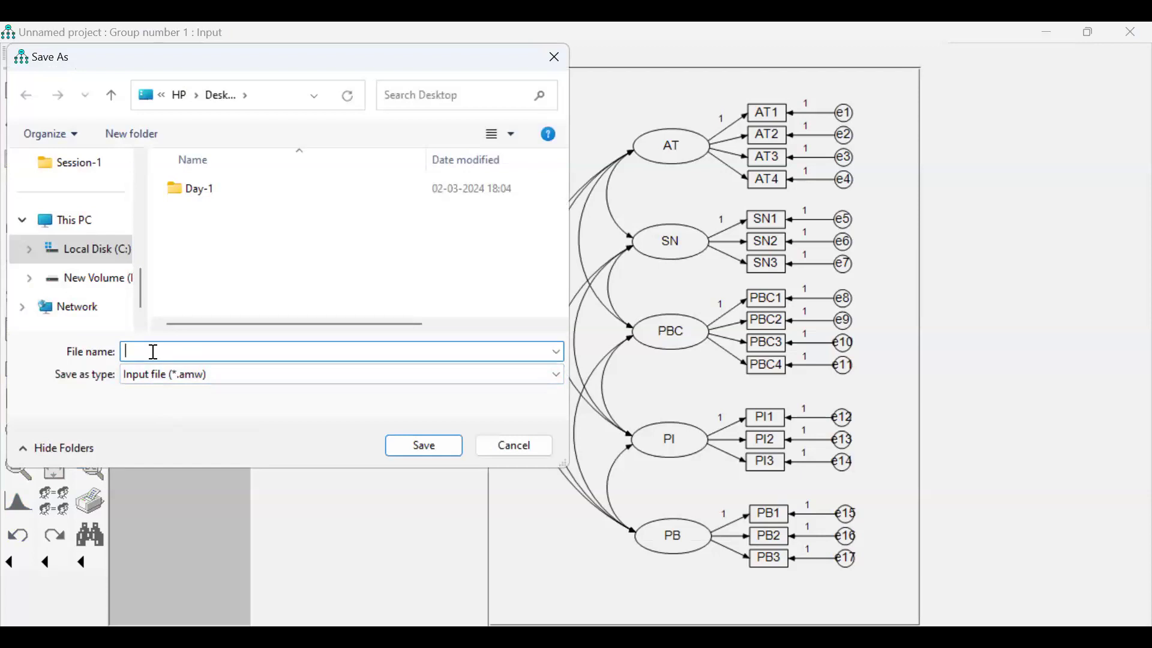
type("CFA")
double_click(316, 188)
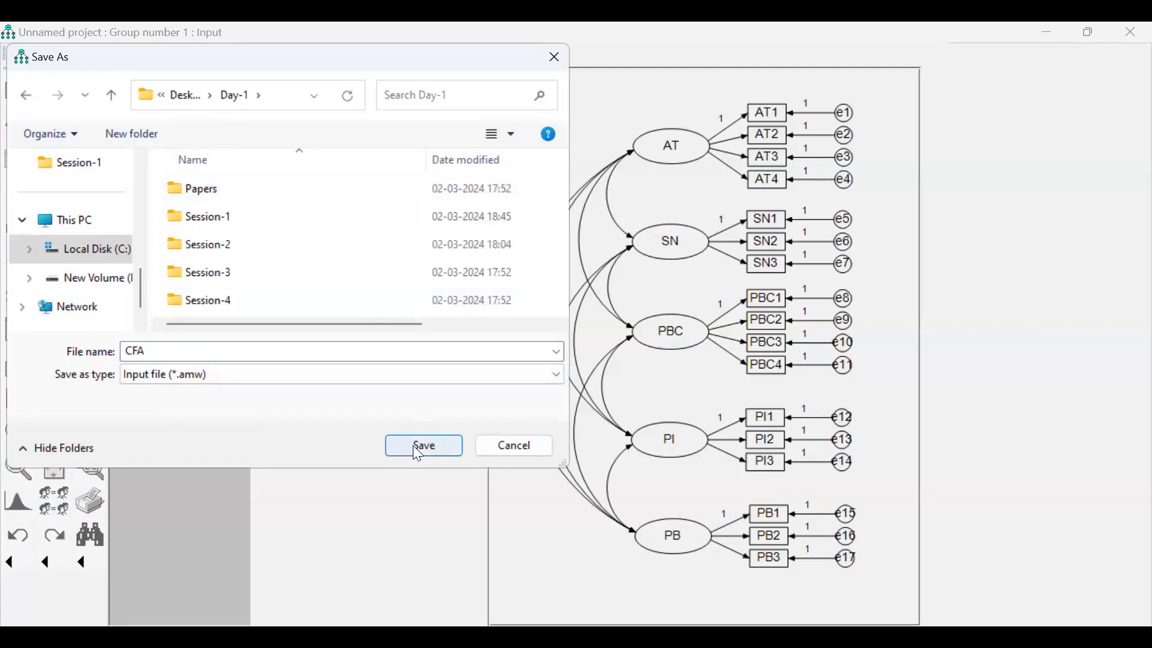
left_click(412, 446)
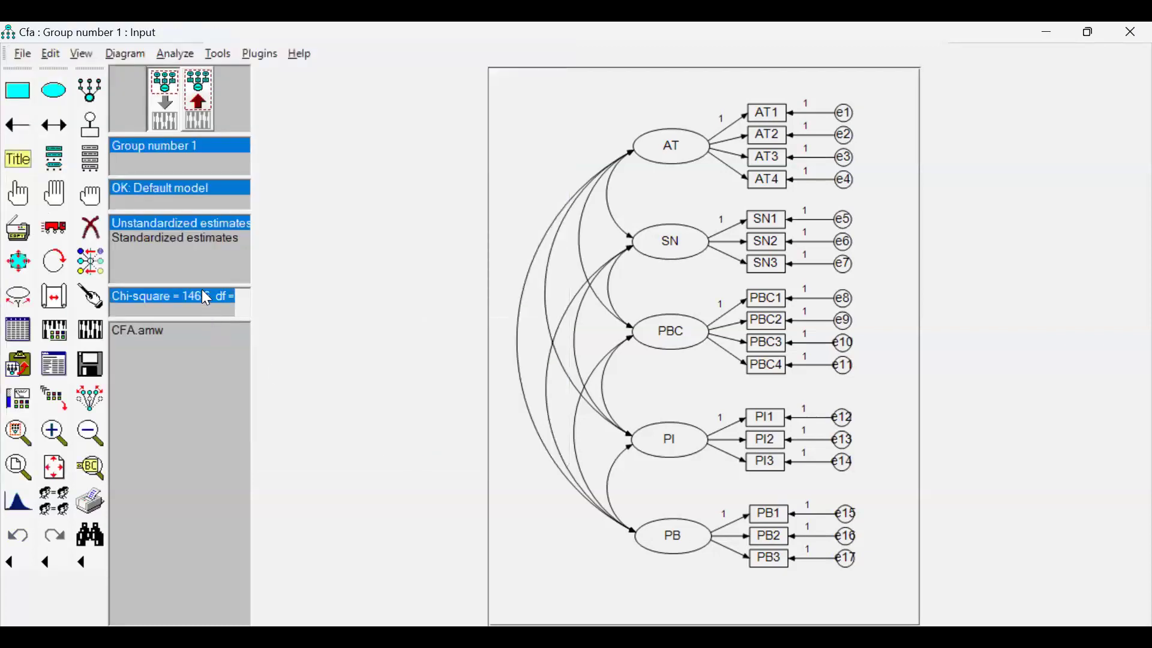
Display the standardized estimates on the output path diagram and copy the diagram to the clipboard.
left_click(203, 105)
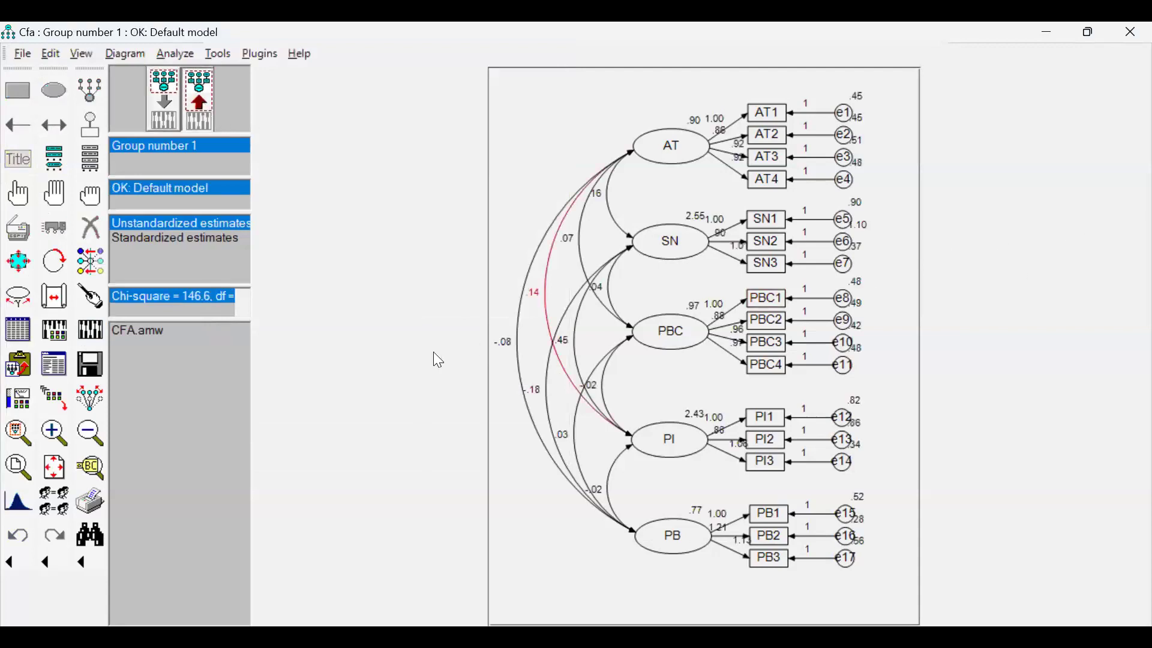
left_click(166, 237)
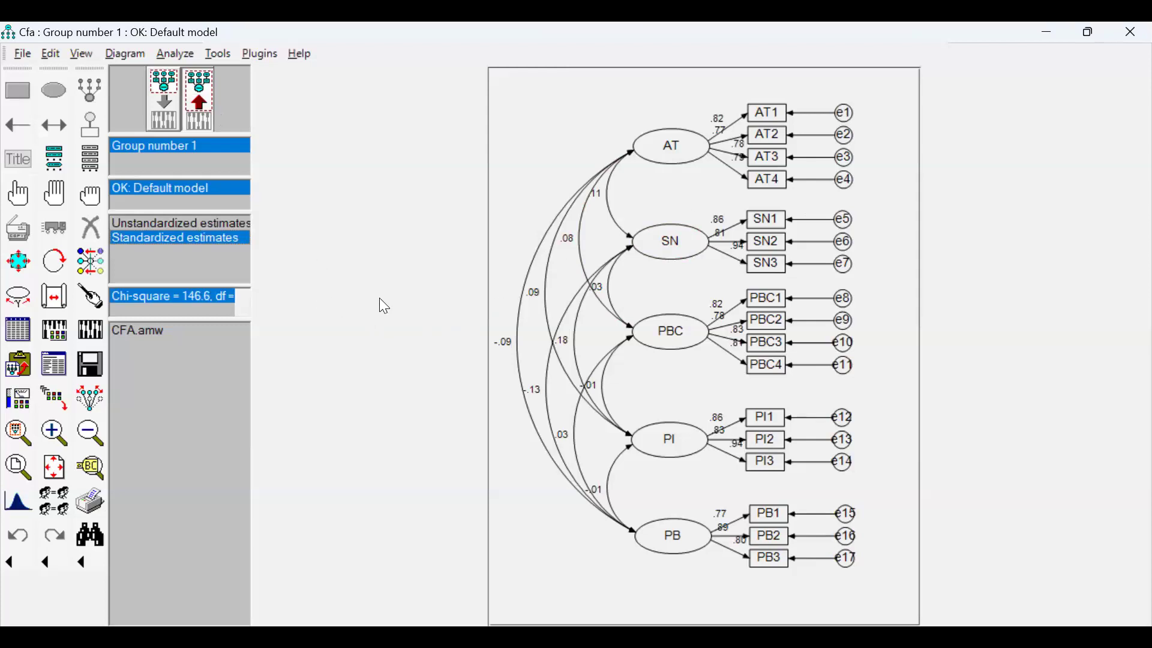
left_click(19, 373)
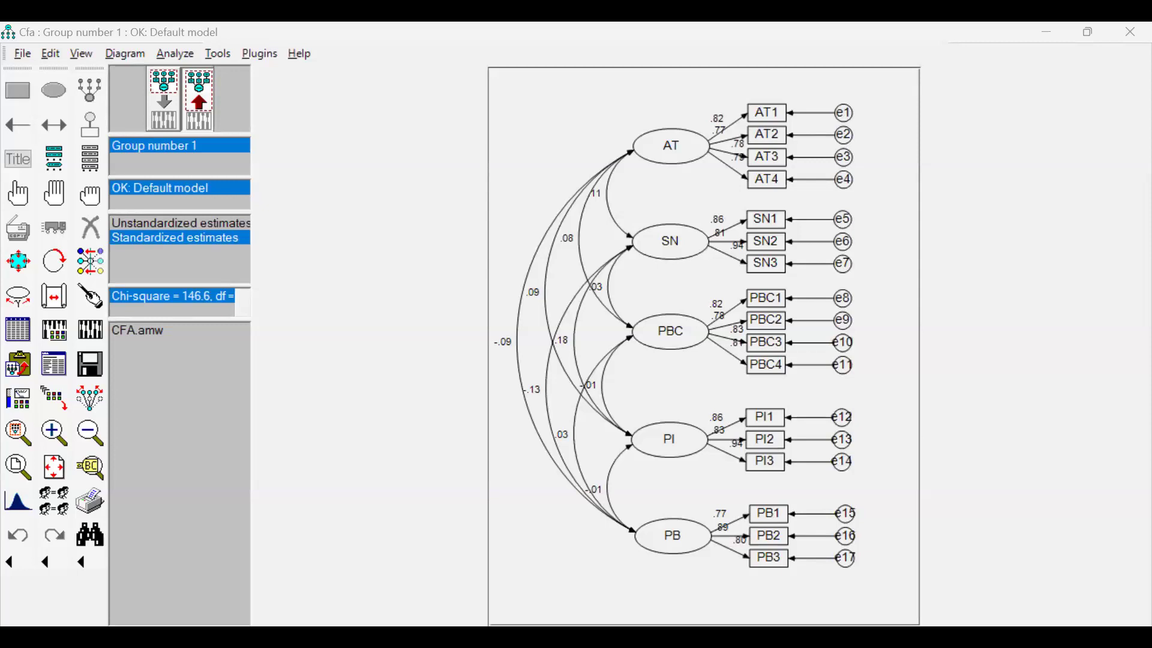
Switch to the CB & PLS SEM-RM Workshop document in Word and paste the standardized CFA path diagram on page 2.
key("alt+Tab")
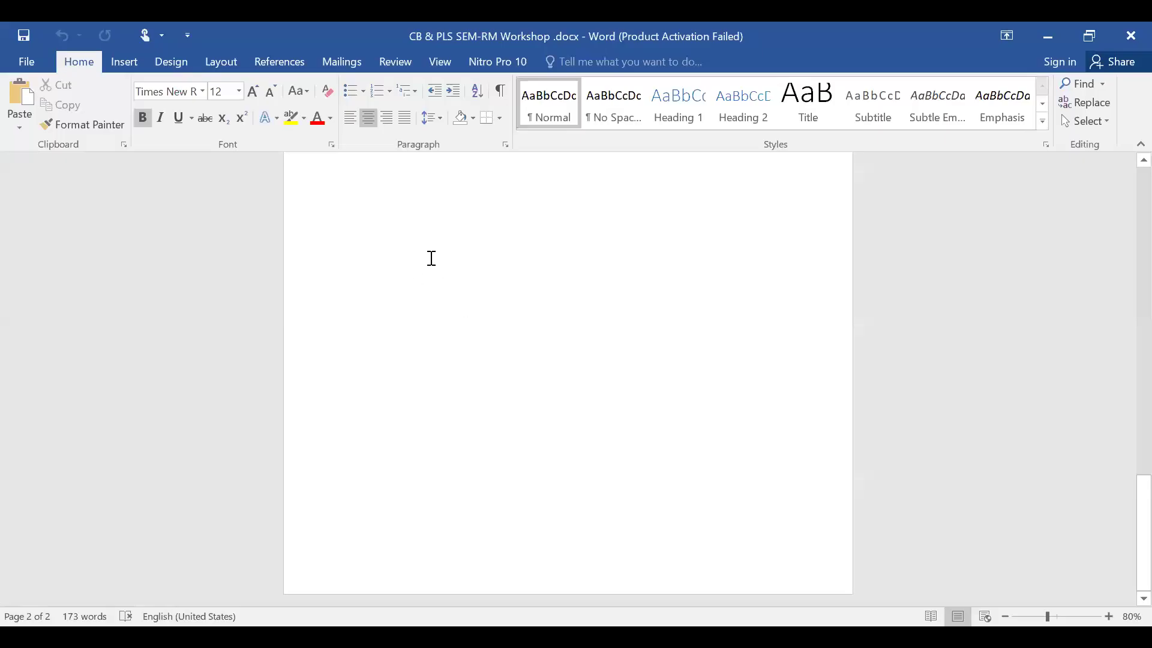
left_click(431, 258)
left_click(467, 336)
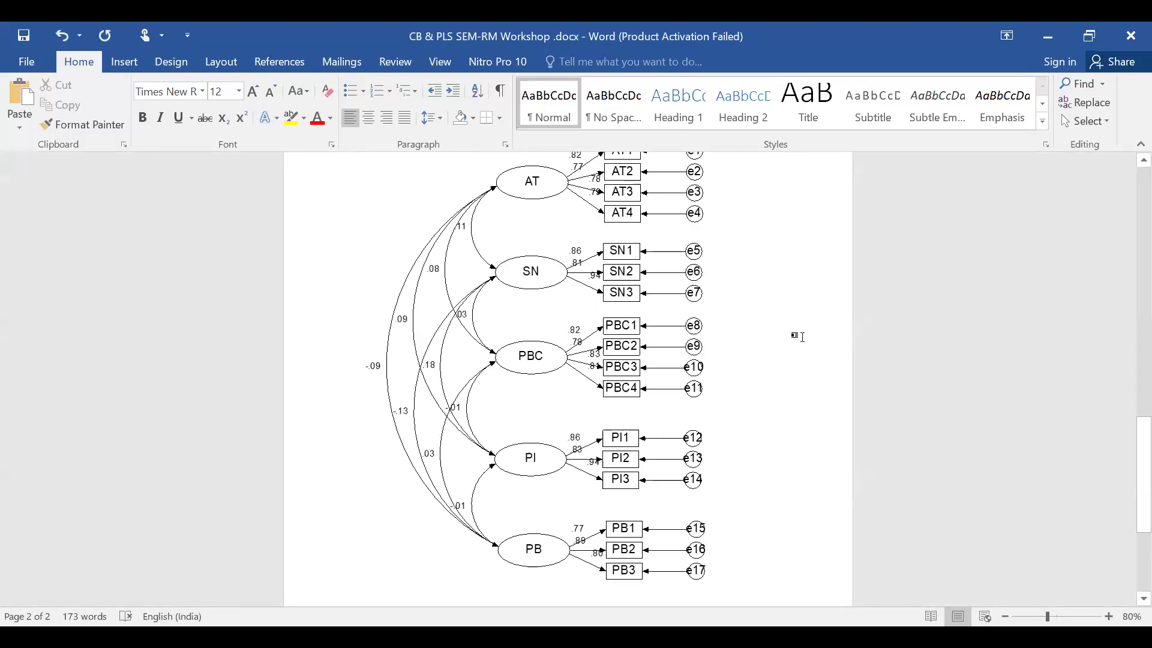
left_click(672, 315)
left_click(812, 324)
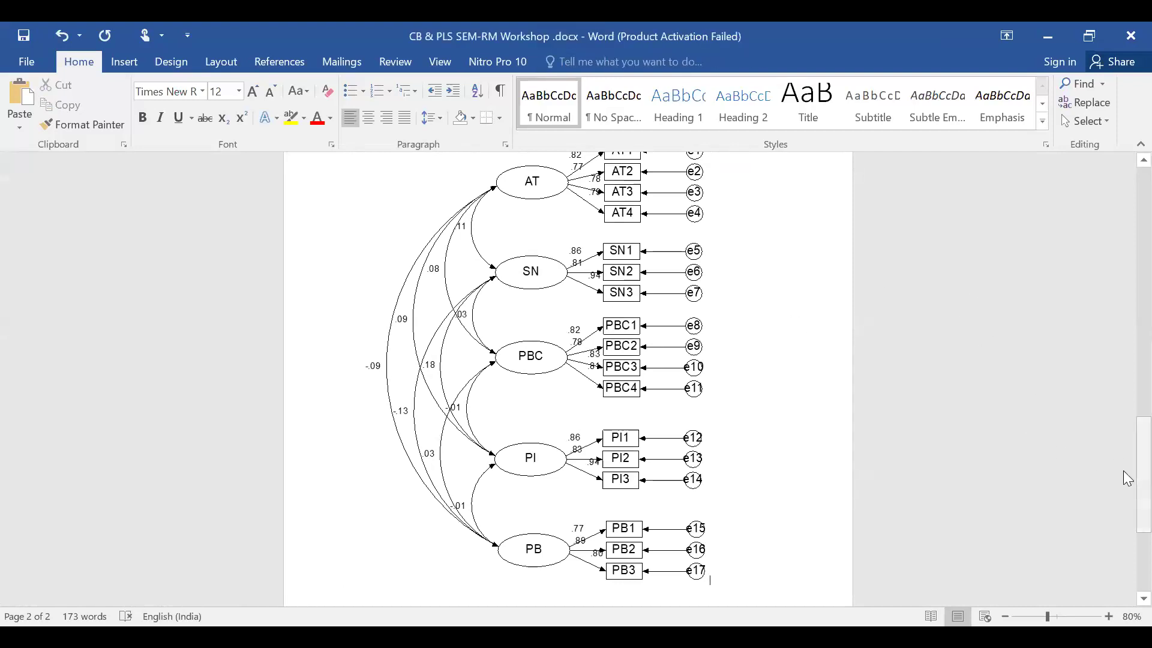
left_click_drag(1141, 462, 1123, 480)
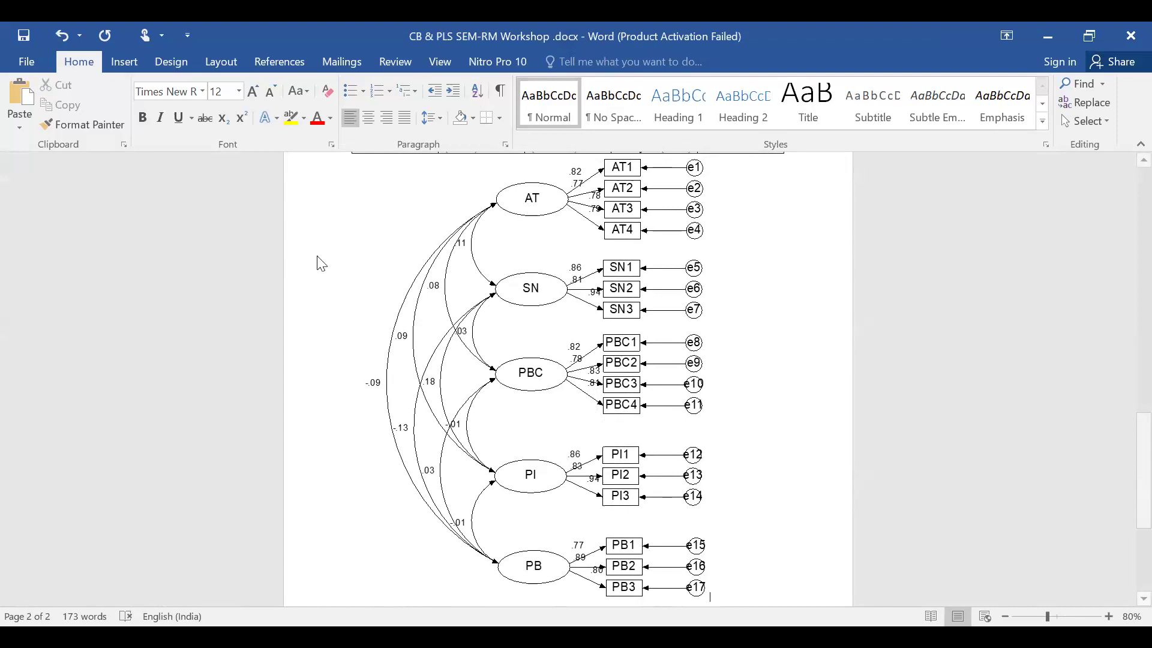
Return to Amos and open the text output at the Model Fit summary.
key("alt+Tab")
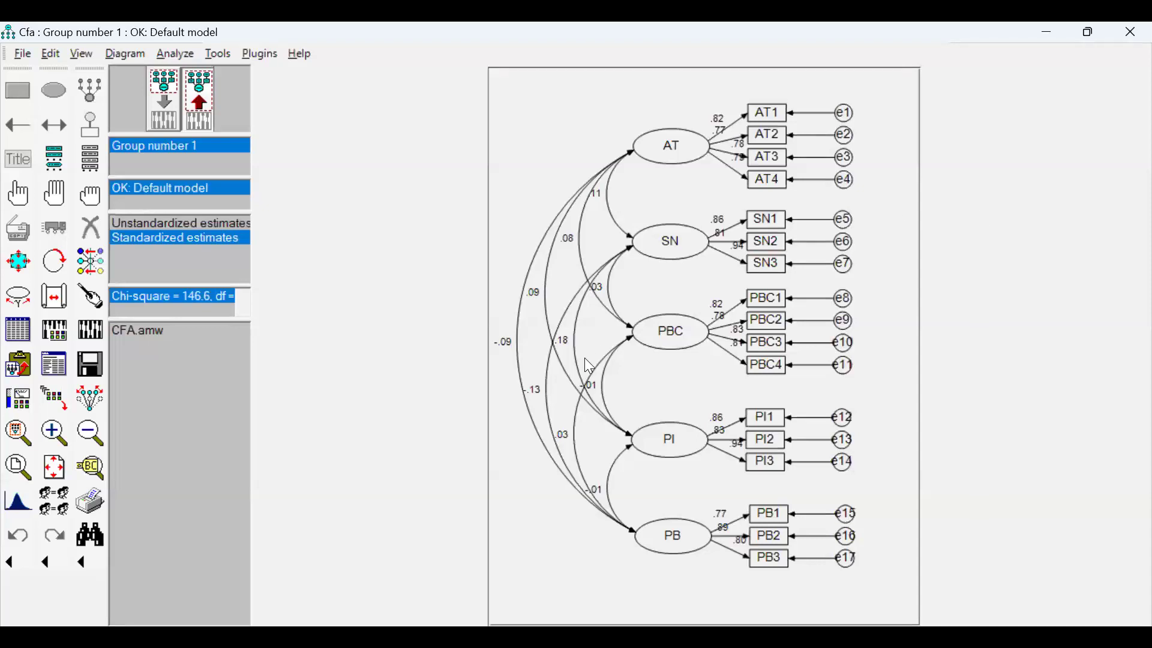
left_click(54, 369)
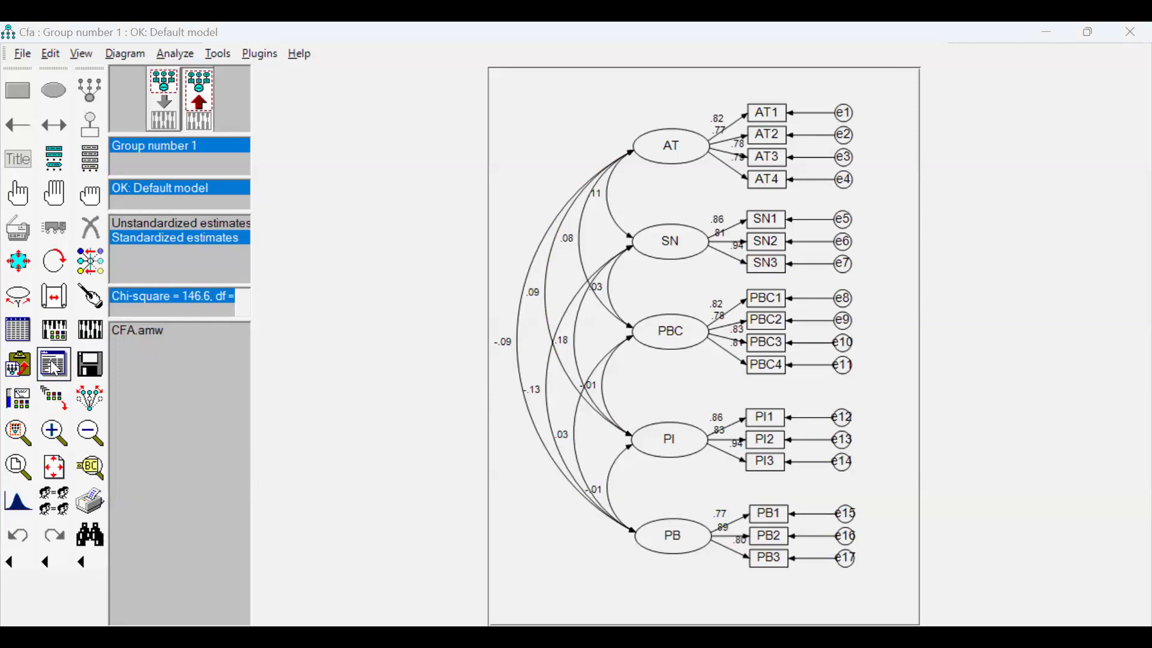
left_click(54, 369)
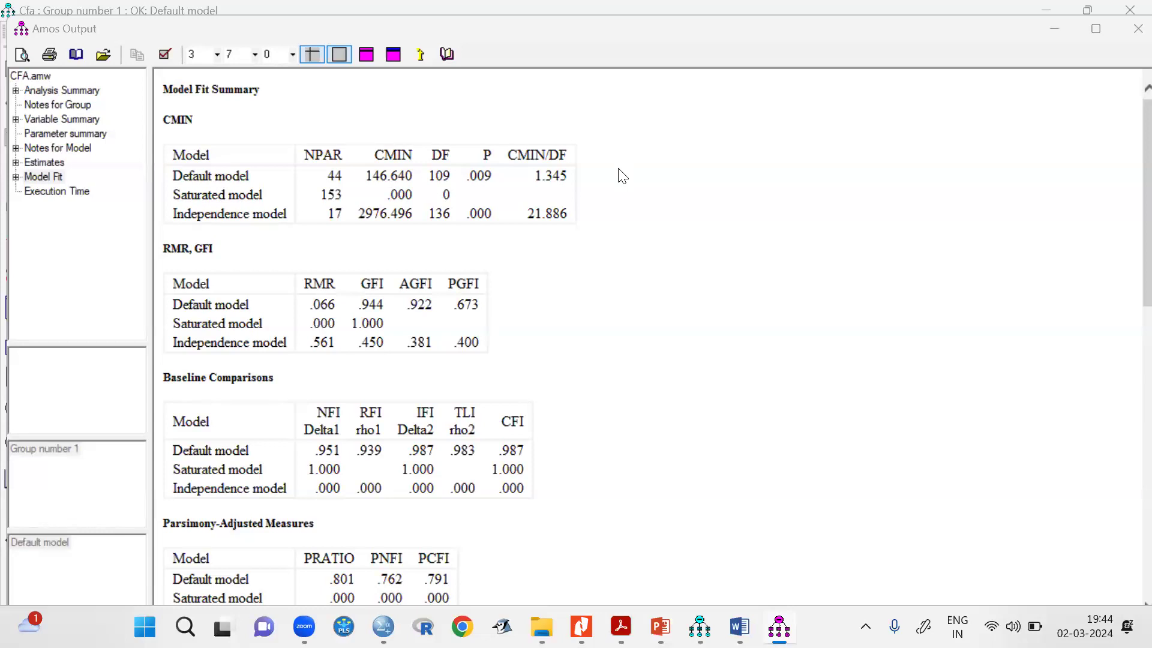
Handwrite item 1, CMIN/DF = 1.345, beside the fit tables and circle the default model's CMIN/DF value.
left_click(662, 59)
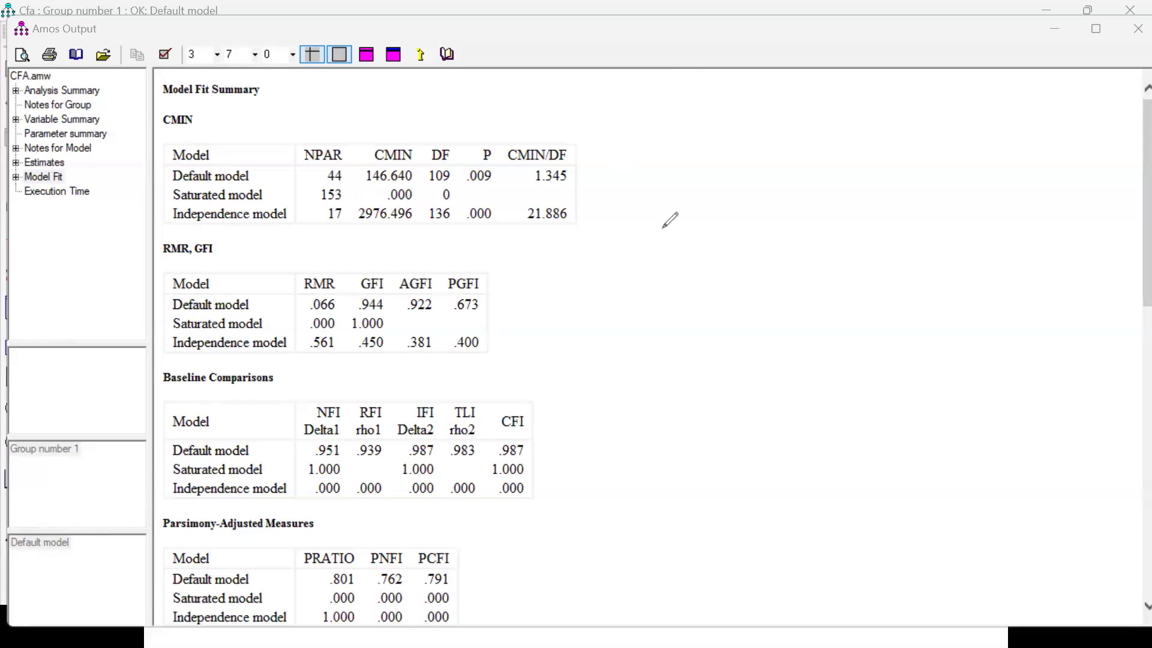
left_click_drag(701, 200, 702, 220)
left_click(709, 223)
left_click_drag(692, 226, 744, 215)
mouse_move(754, 203)
left_mouse_down()
mouse_move(780, 207)
mouse_move(793, 227)
mouse_move(810, 221)
left_mouse_up()
mouse_move(811, 201)
left_mouse_down()
mouse_move(811, 220)
mouse_move(828, 221)
left_mouse_up()
left_click_drag(829, 201, 839, 200)
left_click_drag(827, 210, 872, 203)
left_click_drag(855, 214, 873, 214)
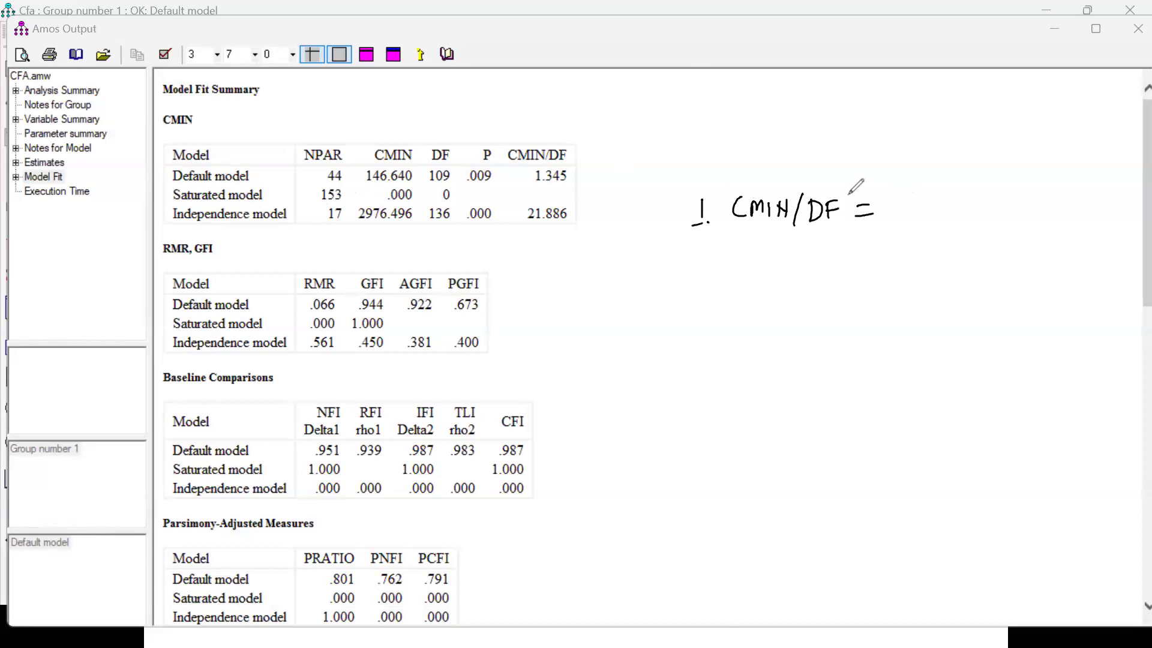
left_click_drag(531, 129, 551, 132)
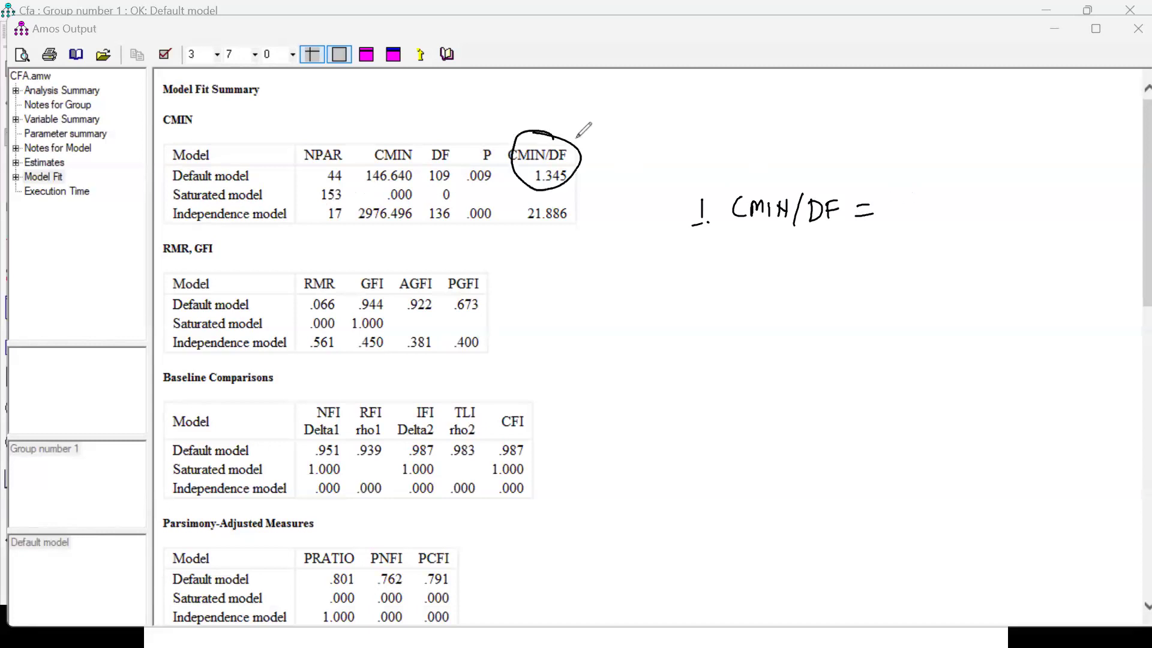
mouse_move(886, 195)
left_mouse_down()
mouse_move(886, 221)
mouse_move(945, 218)
left_mouse_up()
left_click(894, 211)
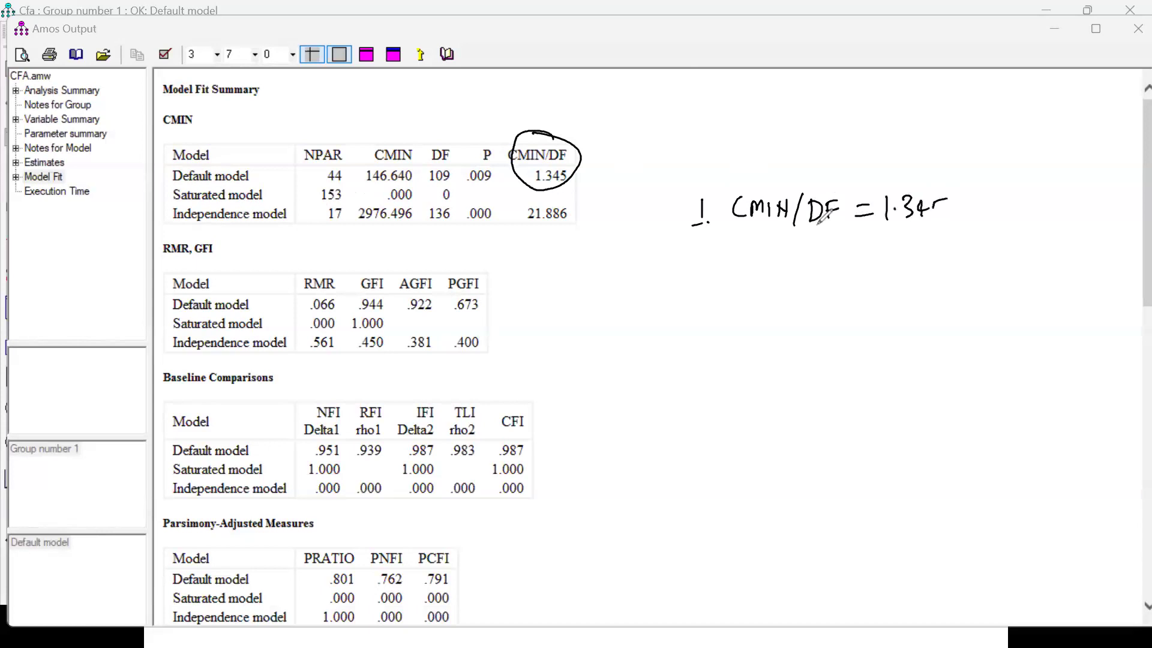
Handwrite the item numbers 2, 3 and 4 with an opening bracket below the CMIN/DF note.
mouse_move(698, 262)
left_mouse_down()
mouse_move(719, 285)
mouse_move(698, 257)
mouse_move(700, 424)
left_mouse_up()
left_click(697, 289)
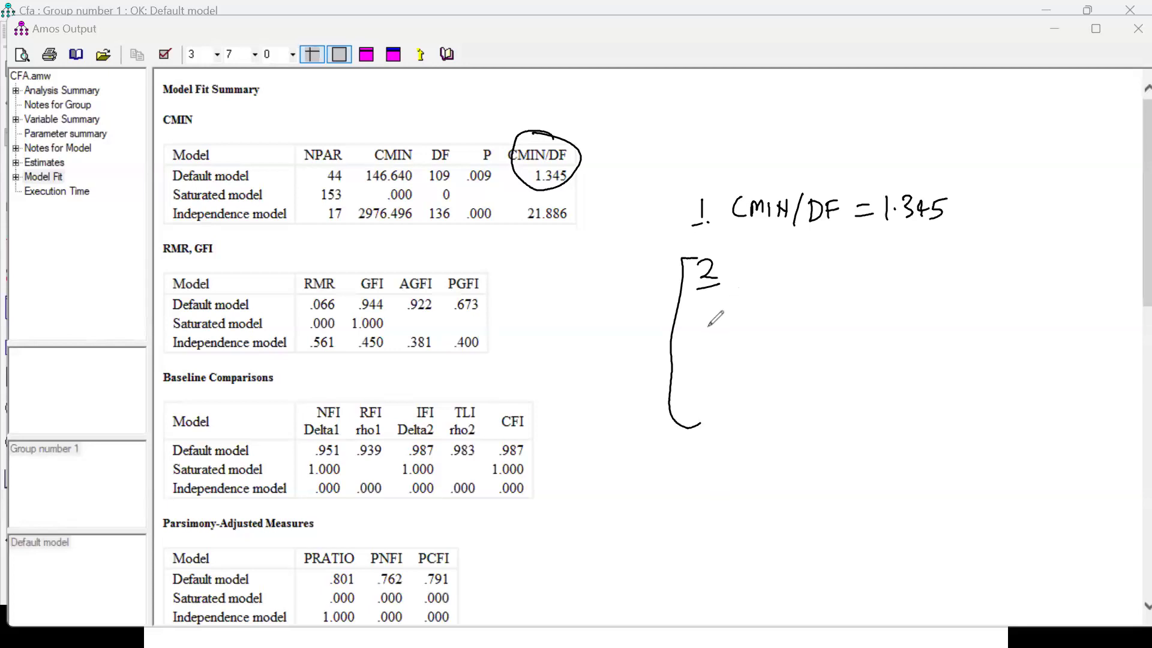
mouse_move(703, 323)
left_mouse_down()
mouse_move(699, 346)
mouse_move(720, 350)
mouse_move(723, 388)
left_mouse_up()
left_click(723, 339)
left_click_drag(714, 378, 717, 410)
left_click(728, 407)
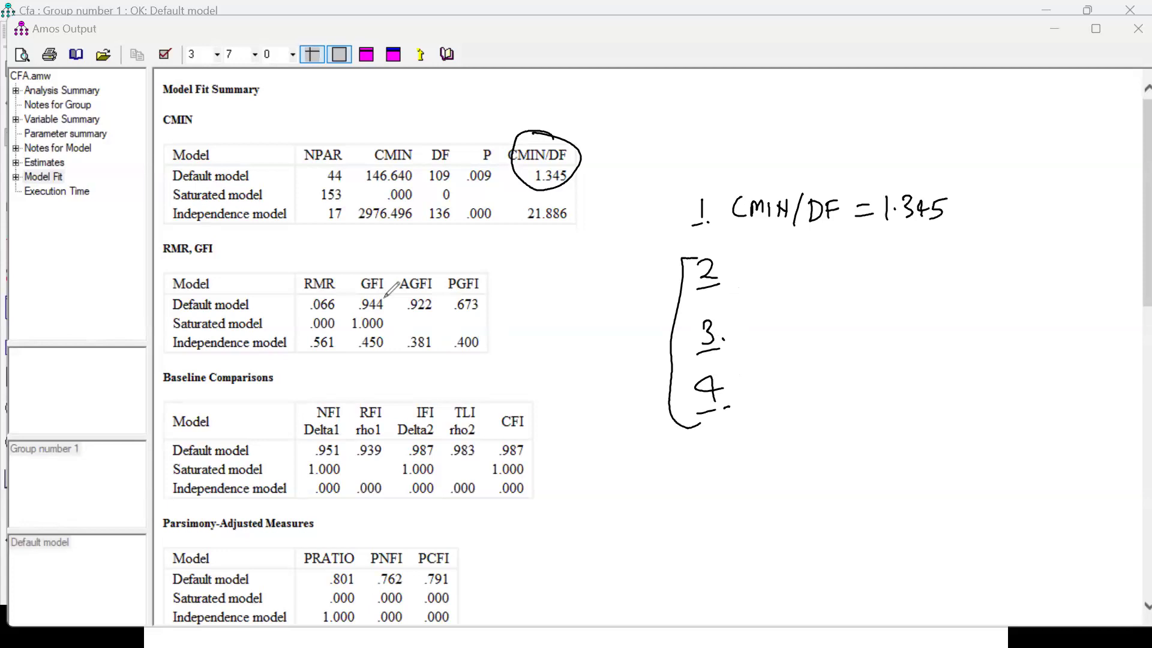
Mark the default model's GFI value in the fit table and handwrite GFI = .944 as item 2.
left_click_drag(382, 272, 355, 270)
left_click_drag(390, 298, 350, 311)
left_click_drag(784, 267, 787, 299)
mouse_move(803, 274)
left_mouse_down()
mouse_move(803, 292)
mouse_move(816, 273)
left_mouse_up()
mouse_move(803, 283)
left_mouse_down()
mouse_move(834, 293)
mouse_move(841, 274)
left_mouse_up()
mouse_move(827, 296)
left_mouse_down()
mouse_move(894, 273)
mouse_move(900, 284)
mouse_move(992, 288)
left_mouse_up()
left_click(922, 281)
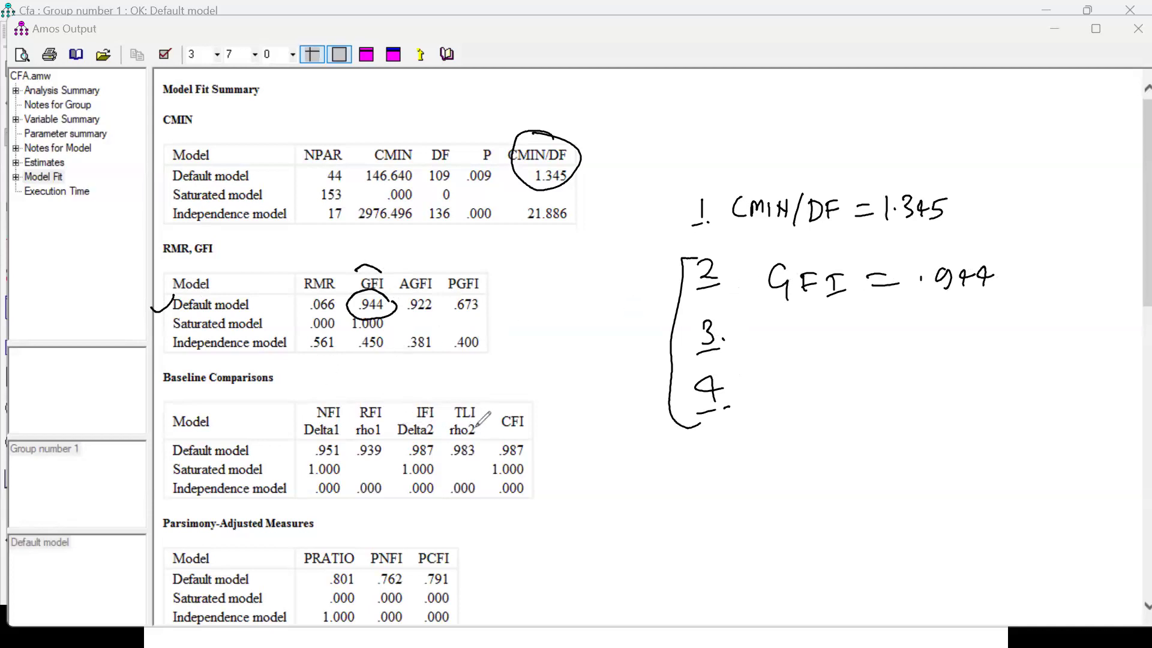
Circle TLI in the Baseline Comparisons table and handwrite TLI = .983 as item 3.
left_click_drag(480, 396, 492, 413)
mouse_move(811, 330)
left_mouse_down()
mouse_move(813, 356)
mouse_move(828, 329)
left_mouse_up()
mouse_move(833, 330)
left_mouse_down()
mouse_move(847, 358)
mouse_move(867, 327)
left_mouse_up()
left_click_drag(859, 330, 860, 355)
left_click_drag(848, 355, 907, 338)
mouse_move(890, 354)
left_mouse_down()
mouse_move(968, 360)
mouse_move(979, 333)
mouse_move(998, 359)
left_mouse_up()
left_click(928, 342)
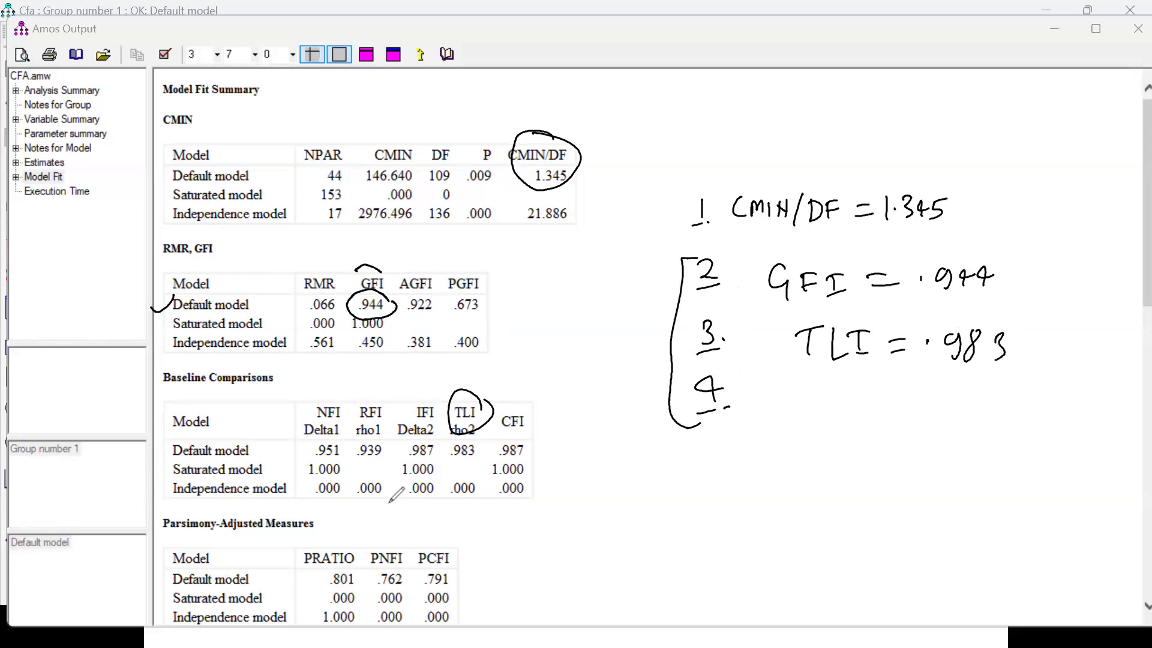
Circle PNFI in the Parsimony-Adjusted Measures table, handwrite PNFI = .762 as item 4 and close the bracket.
left_click_drag(358, 549, 416, 535)
mouse_move(790, 398)
left_mouse_down()
mouse_move(797, 420)
mouse_move(834, 401)
mouse_move(848, 433)
mouse_move(866, 398)
left_mouse_up()
left_click_drag(848, 417, 864, 415)
mouse_move(880, 398)
left_mouse_down()
mouse_move(900, 397)
mouse_move(889, 427)
mouse_move(1000, 391)
mouse_move(987, 418)
mouse_move(1047, 418)
left_mouse_up()
left_click(955, 412)
left_click_drag(1050, 252, 1040, 438)
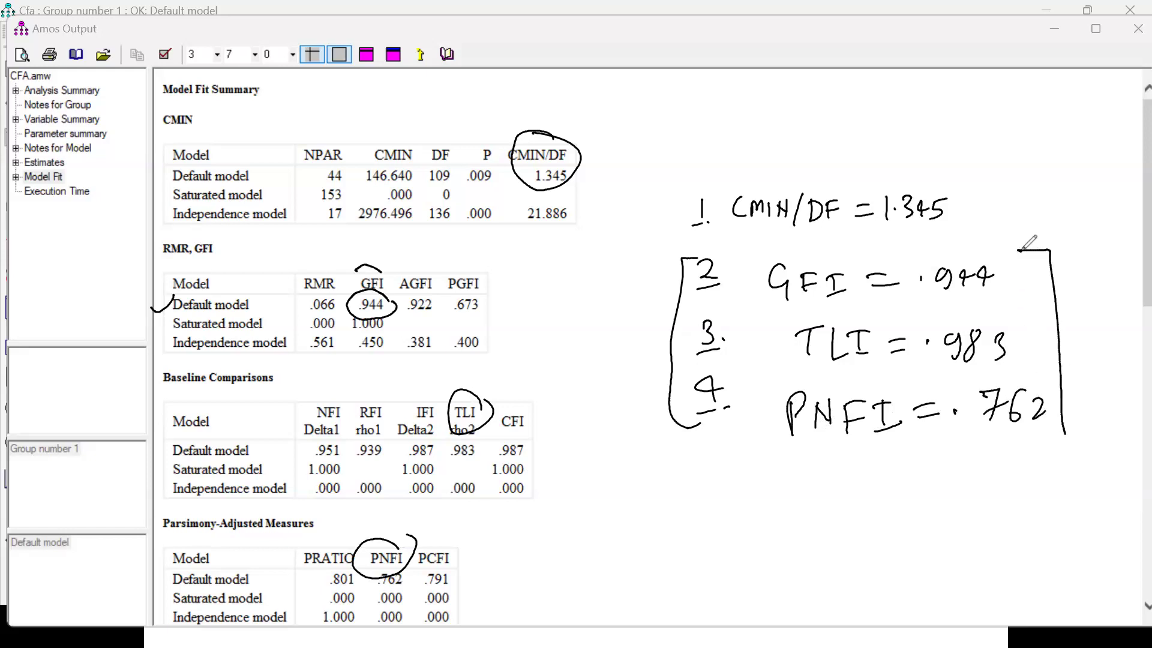
Circle the default model's RMSEA and handwrite item 5, RMSEA = .034, with the .08 cutoff beside it.
mouse_move(697, 459)
left_mouse_down()
mouse_move(717, 457)
mouse_move(697, 484)
left_mouse_up()
left_click_drag(686, 493, 713, 490)
left_click(715, 488)
scroll(826, 471, "down", 10)
scroll(826, 470, "down", 2)
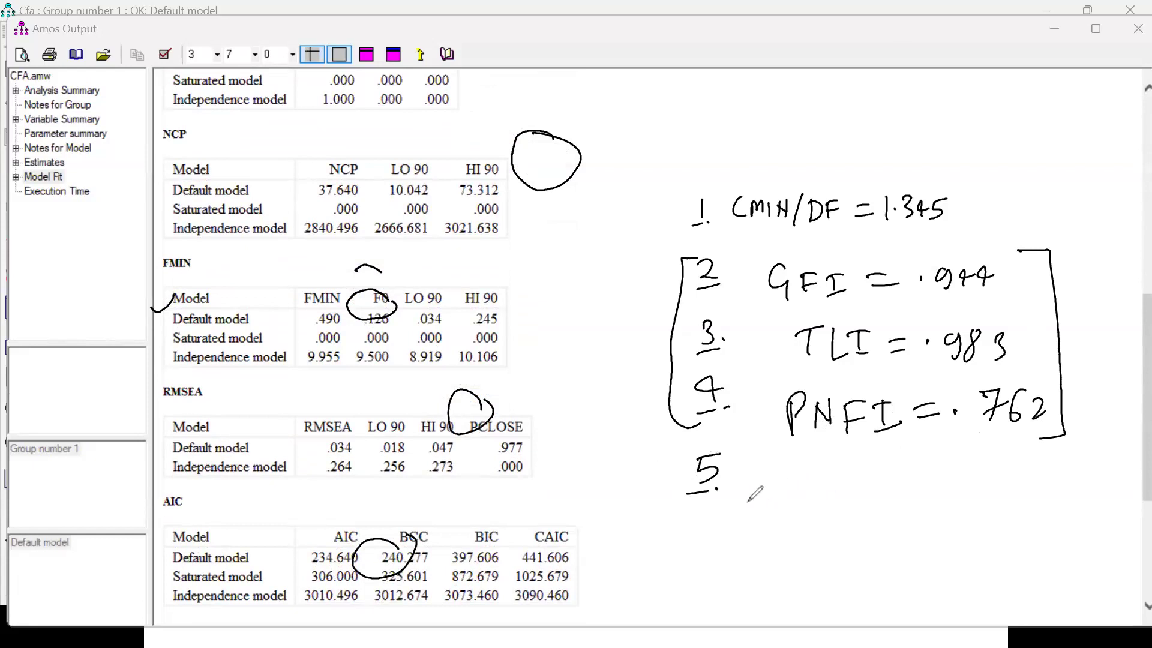
mouse_move(769, 480)
left_mouse_down()
mouse_move(861, 473)
mouse_move(873, 480)
mouse_move(869, 499)
mouse_move(945, 480)
mouse_move(953, 497)
left_mouse_up()
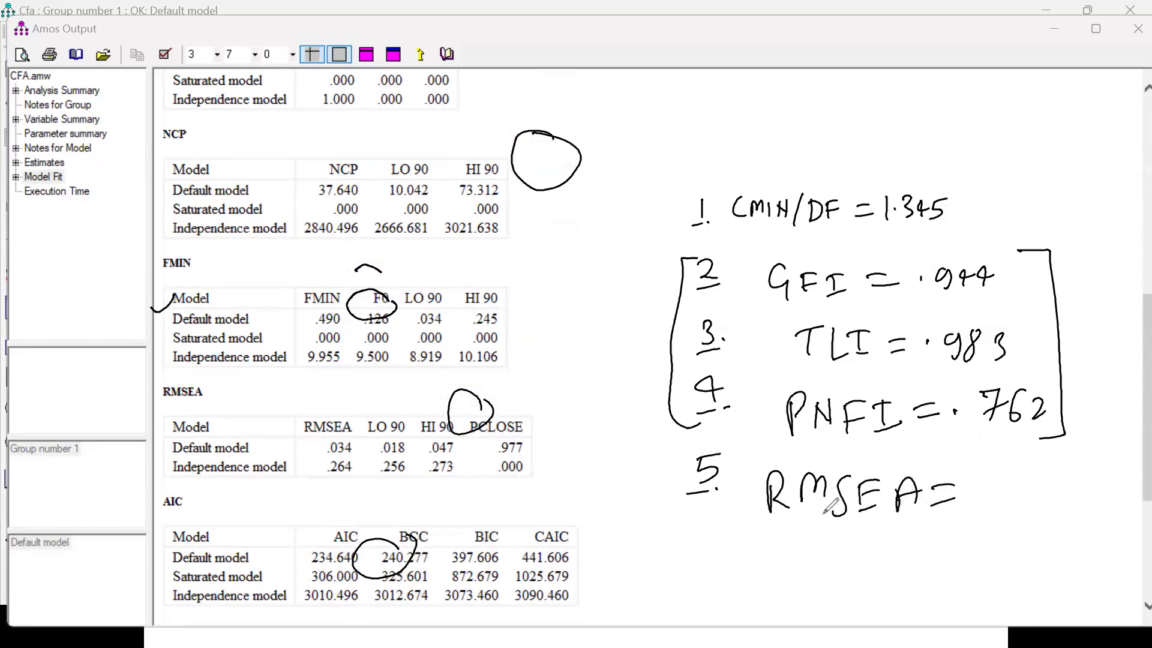
mouse_move(303, 417)
left_mouse_down()
mouse_move(360, 433)
mouse_move(343, 462)
left_mouse_up()
left_click(986, 490)
mouse_move(1012, 482)
left_mouse_down()
mouse_move(1009, 500)
mouse_move(1051, 501)
mouse_move(1063, 514)
mouse_move(1123, 480)
mouse_move(1119, 510)
left_mouse_up()
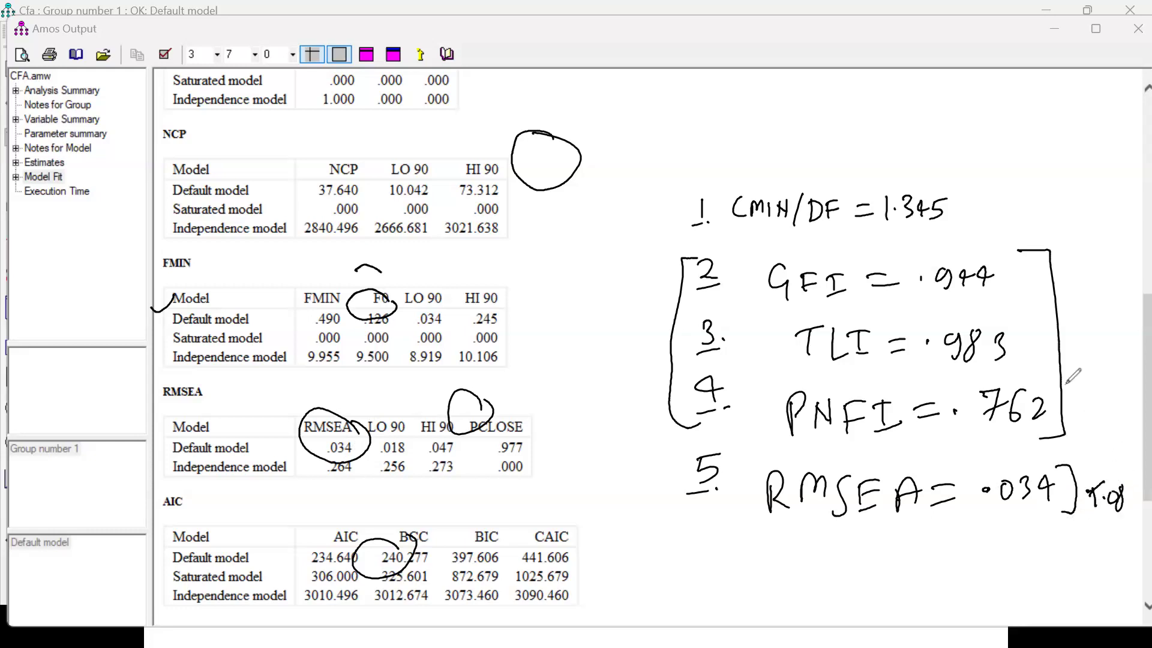
Handwrite the cutoffs > .95 beside the bracketed indices and > 2 beside CMIN/DF, and clear all annotations.
mouse_move(1070, 320)
left_mouse_down()
mouse_move(1075, 341)
mouse_move(1111, 327)
mouse_move(1074, 359)
mouse_move(1113, 357)
left_mouse_up()
mouse_move(964, 190)
left_mouse_down()
mouse_move(967, 216)
mouse_move(1041, 211)
mouse_move(1041, 223)
left_mouse_up()
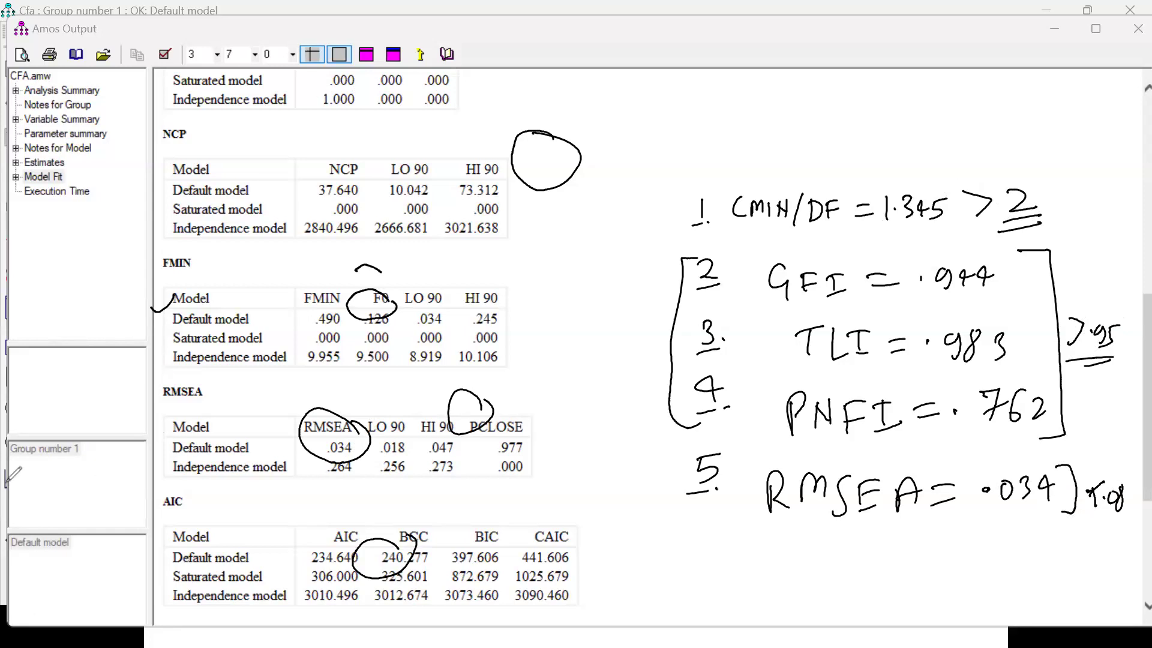
left_click(63, 444)
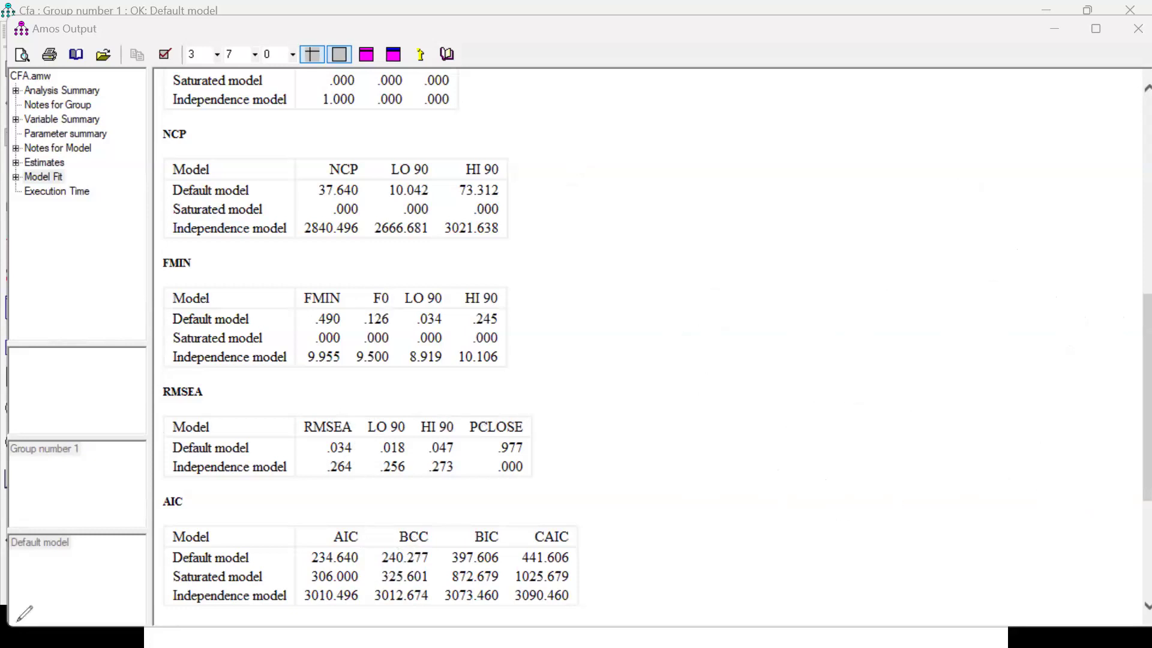
Open the Estimates output and examine the Standardized Regression Weights for all items from AT1 to PB3.
left_click(49, 158)
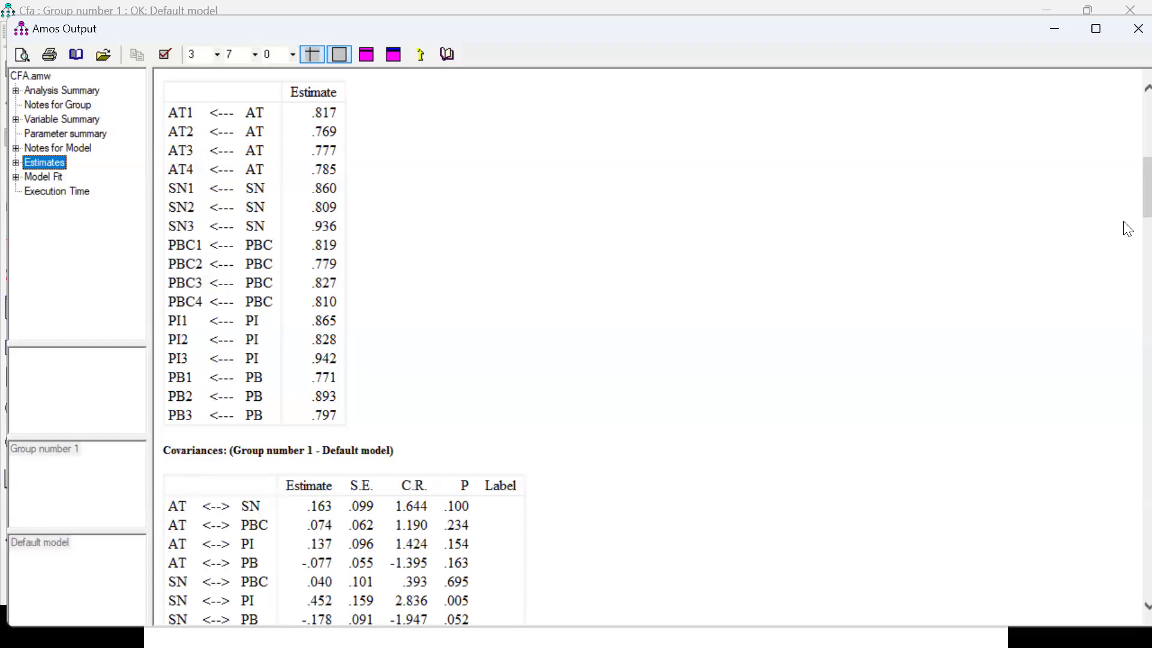
scroll(1126, 174, "up", 3)
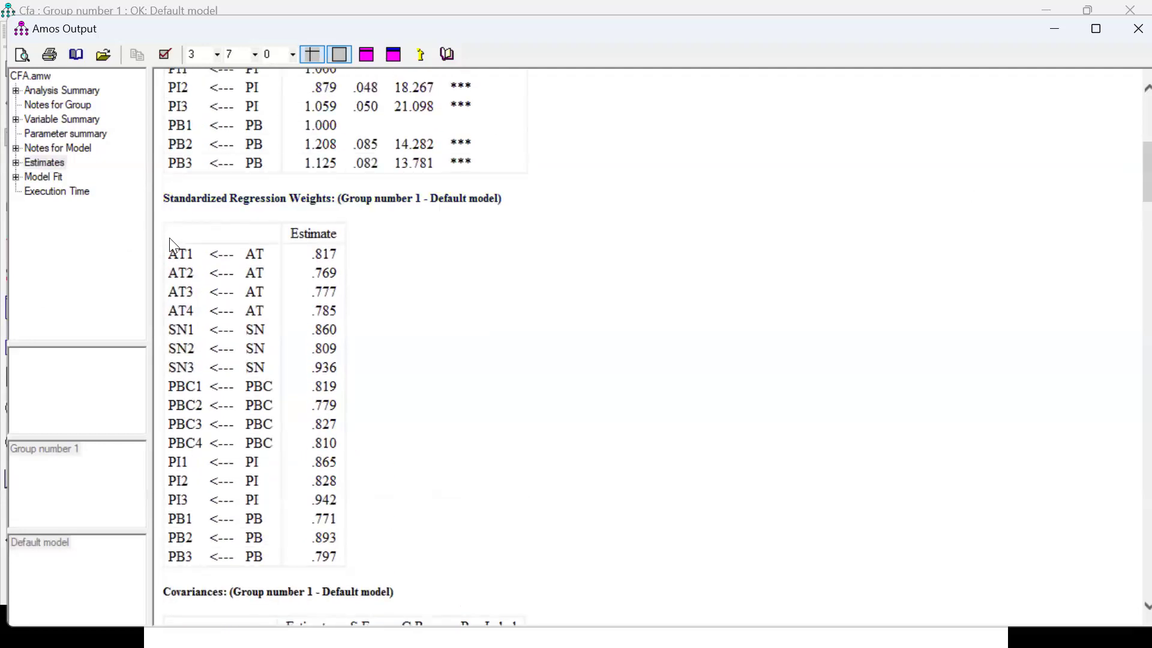
left_click_drag(170, 257, 327, 559)
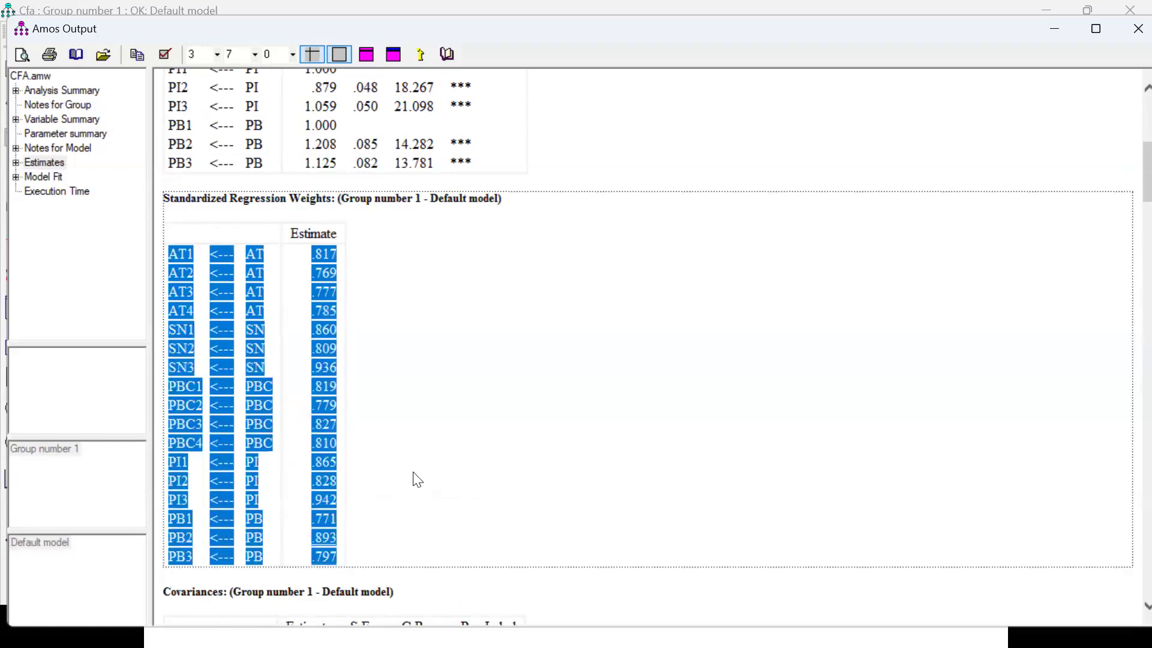
left_click(422, 470)
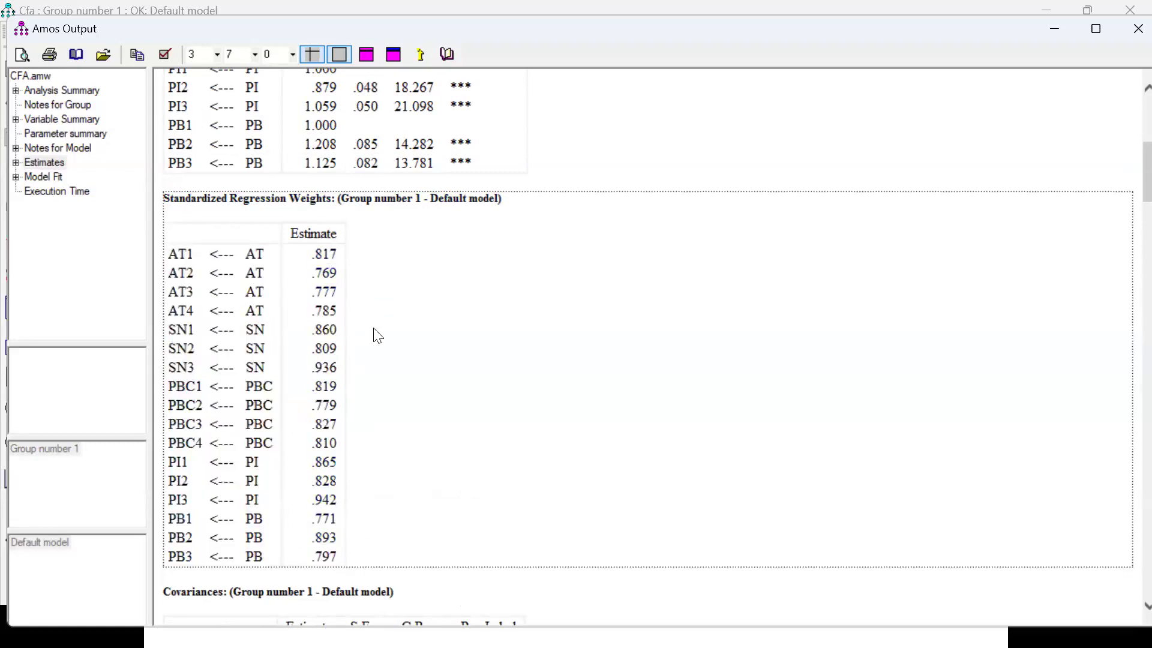
Draw a blank six-column table beside the Standardized Regression Weights and label its first column V.
key("alt+Tab")
left_click_drag(560, 241, 579, 473)
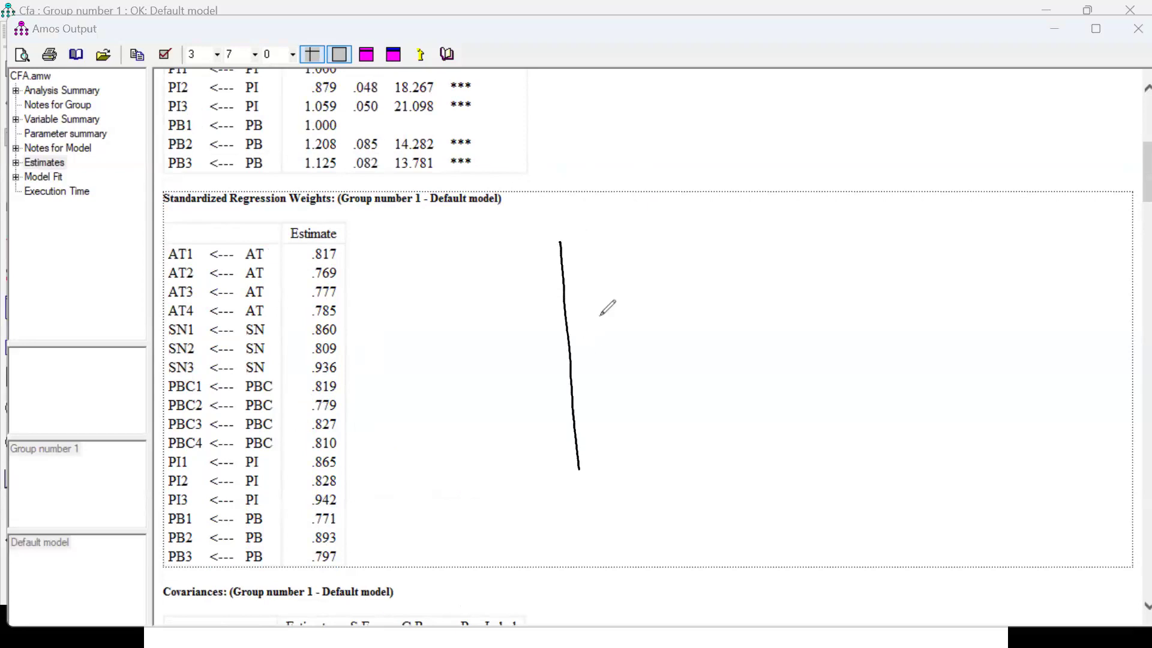
mouse_move(559, 241)
left_mouse_down()
mouse_move(916, 232)
mouse_move(945, 485)
left_mouse_up()
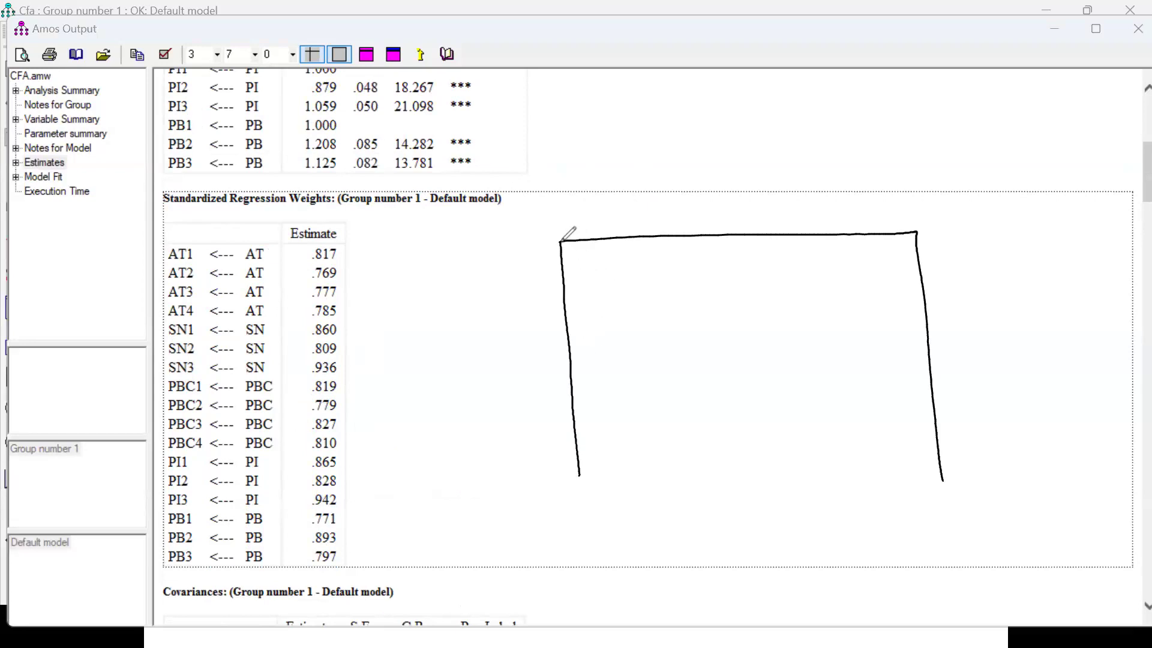
mouse_move(611, 285)
left_mouse_down()
mouse_move(567, 286)
mouse_move(928, 267)
left_mouse_up()
left_click_drag(610, 241, 643, 517)
left_click_drag(575, 258, 591, 253)
left_click_drag(662, 240, 703, 513)
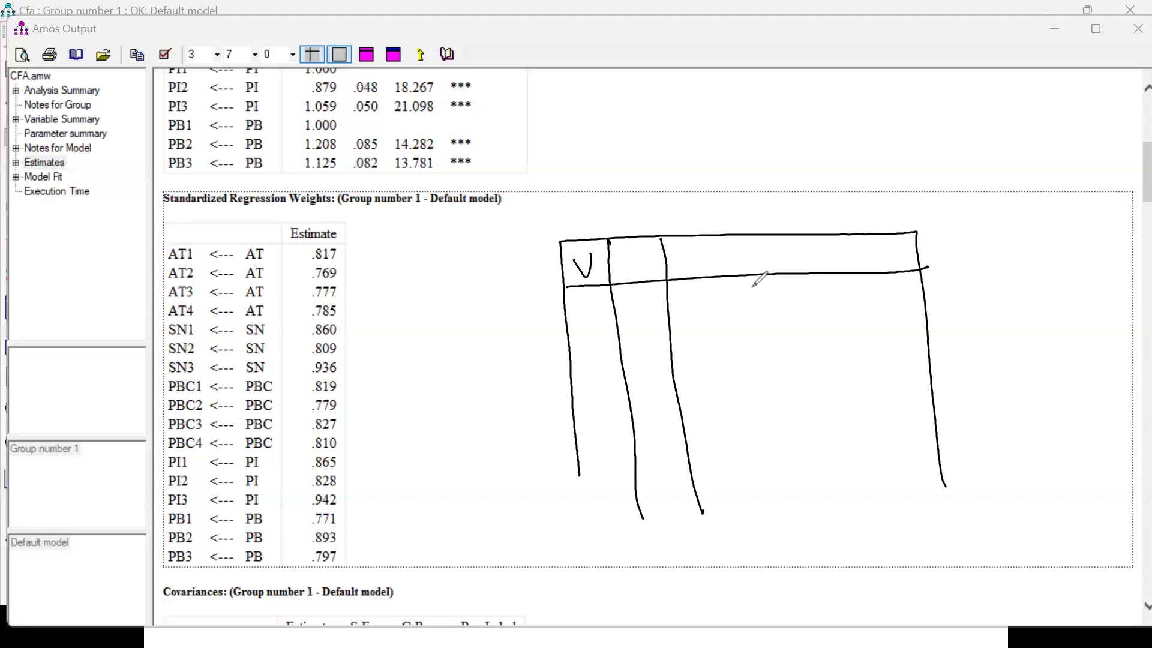
left_click_drag(725, 238, 762, 525)
left_click_drag(782, 238, 823, 516)
left_click_drag(831, 238, 861, 529)
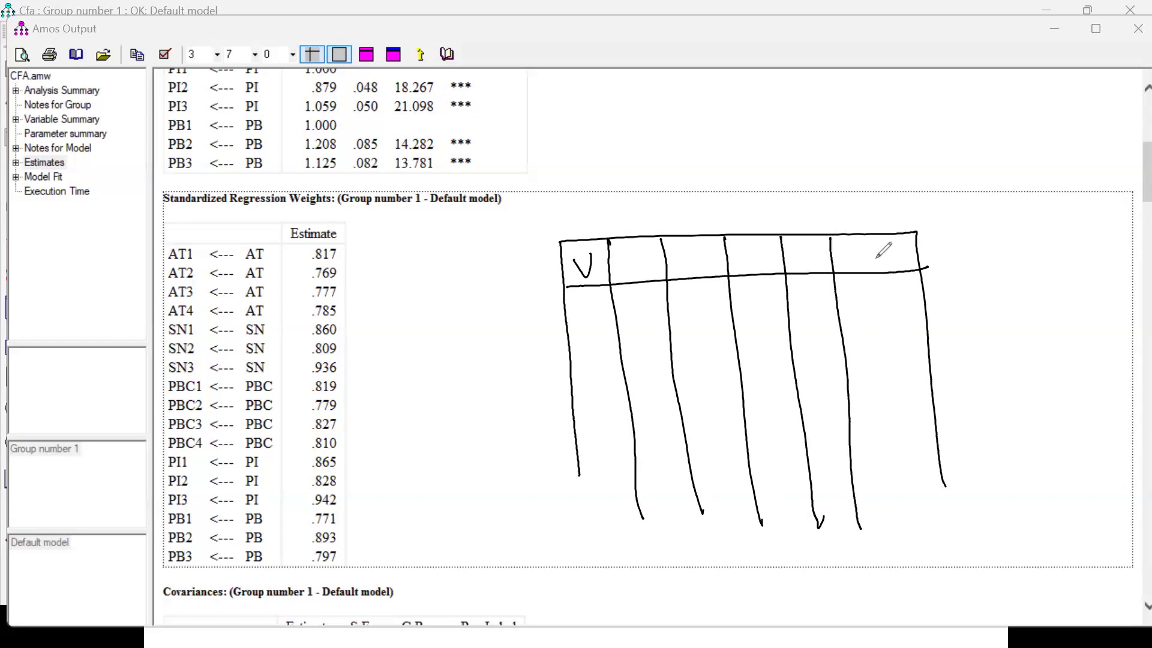
Handwrite the factor headings AT, SN, PBC, PI and PB across the drawn table's remaining columns.
left_click(865, 238)
mouse_move(626, 273)
left_mouse_down()
mouse_move(631, 250)
mouse_move(633, 271)
mouse_move(654, 252)
mouse_move(647, 272)
mouse_move(703, 271)
left_mouse_up()
mouse_move(716, 249)
left_mouse_down()
mouse_move(717, 270)
mouse_move(744, 270)
mouse_move(745, 259)
mouse_move(760, 270)
mouse_move(776, 249)
mouse_move(781, 269)
mouse_move(805, 273)
left_mouse_up()
mouse_move(804, 250)
left_mouse_down()
mouse_move(827, 271)
mouse_move(878, 269)
left_mouse_up()
Handwrite the row labels AT1 to AT4 and SN1 in the V column, with strokes continuing the list below.
left_click_drag(575, 317, 596, 299)
mouse_move(591, 302)
left_mouse_down()
mouse_move(602, 314)
mouse_move(583, 331)
mouse_move(592, 347)
mouse_move(604, 331)
left_mouse_up()
left_click_drag(599, 331, 612, 346)
mouse_move(586, 375)
left_mouse_down()
mouse_move(603, 387)
mouse_move(612, 366)
left_mouse_up()
mouse_move(604, 368)
left_mouse_down()
mouse_move(614, 391)
mouse_move(600, 420)
mouse_move(618, 425)
mouse_move(585, 468)
mouse_move(618, 445)
left_mouse_up()
left_click_drag(623, 445, 626, 462)
left_click_drag(618, 560, 621, 574)
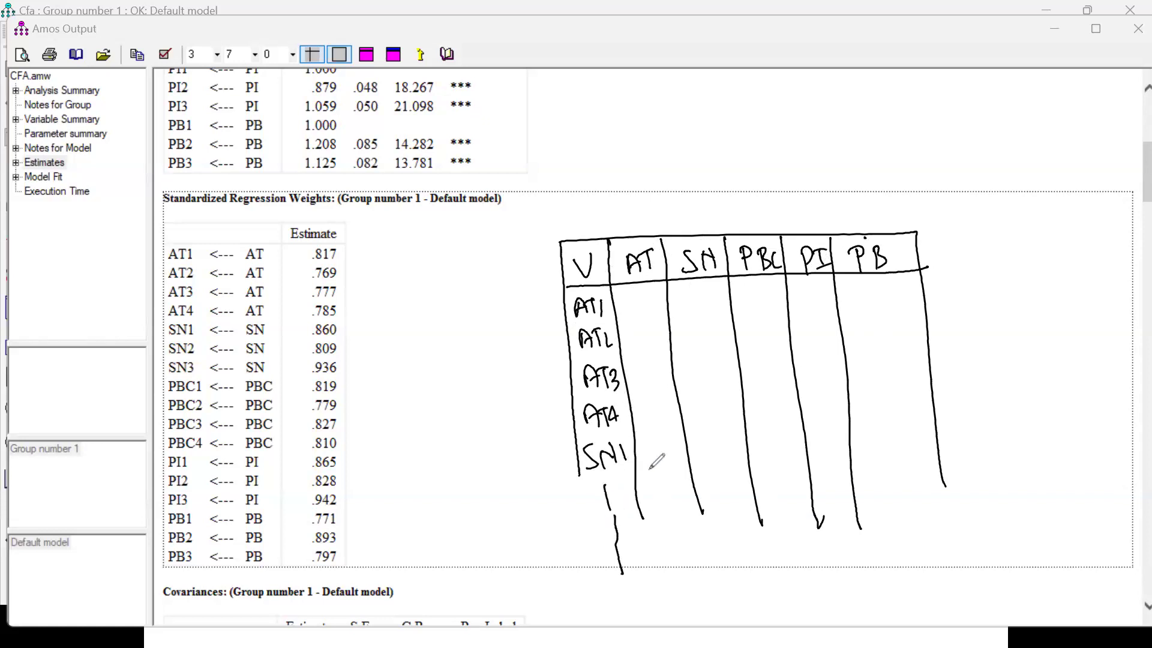
Mark four entries in the drawn AT column, circle the AT loadings and connect them to that column.
mouse_move(626, 304)
left_mouse_down()
mouse_move(653, 299)
mouse_move(655, 327)
left_mouse_up()
left_click_drag(633, 366, 658, 360)
left_click_drag(642, 414, 669, 407)
left_click_drag(334, 239, 286, 268)
mouse_move(335, 323)
left_mouse_down()
mouse_move(345, 240)
mouse_move(612, 300)
left_mouse_up()
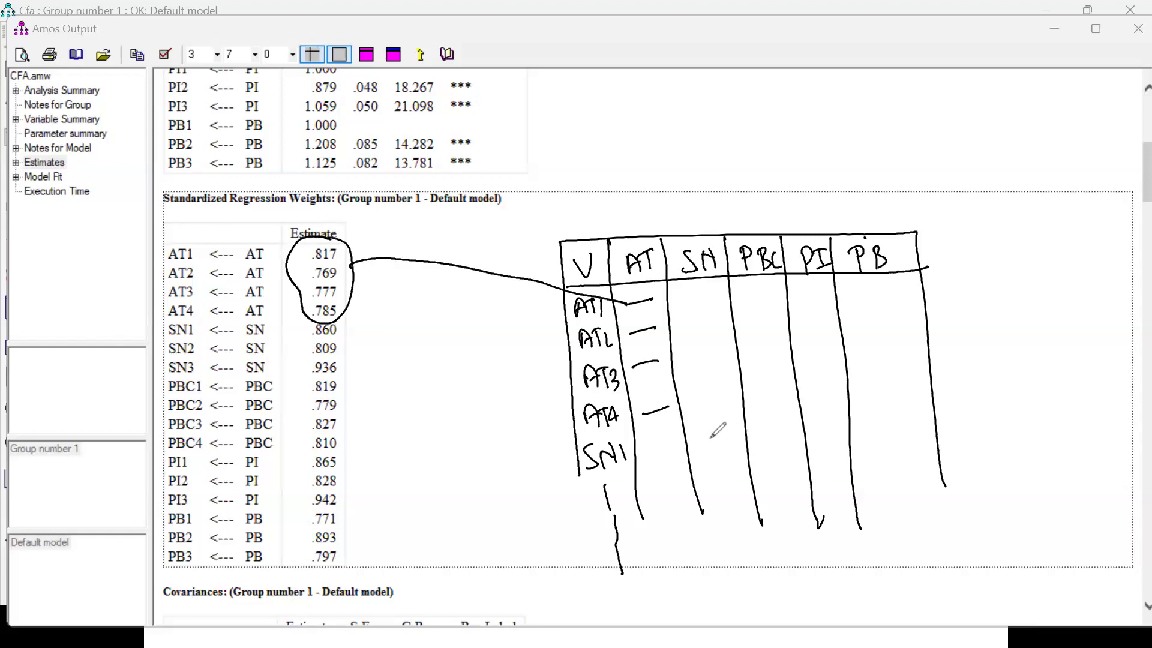
Mark three further entries in the drawn table, link the circled SN loadings to them and circle the PBC loadings.
left_click_drag(706, 449, 740, 439)
left_click_drag(714, 478, 744, 469)
left_click_drag(726, 514, 756, 505)
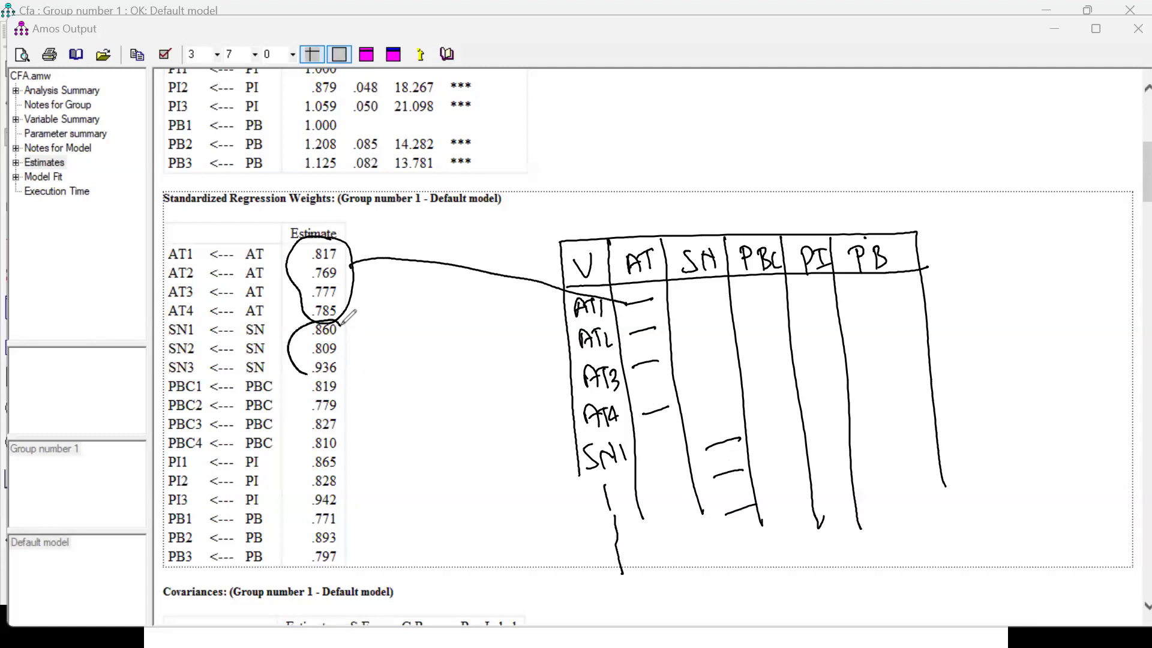
mouse_move(314, 375)
left_mouse_down()
mouse_move(340, 327)
mouse_move(367, 350)
mouse_move(726, 438)
left_mouse_up()
mouse_move(817, 526)
left_mouse_down()
mouse_move(823, 516)
mouse_move(774, 537)
mouse_move(821, 498)
left_mouse_up()
left_click_drag(329, 378, 364, 406)
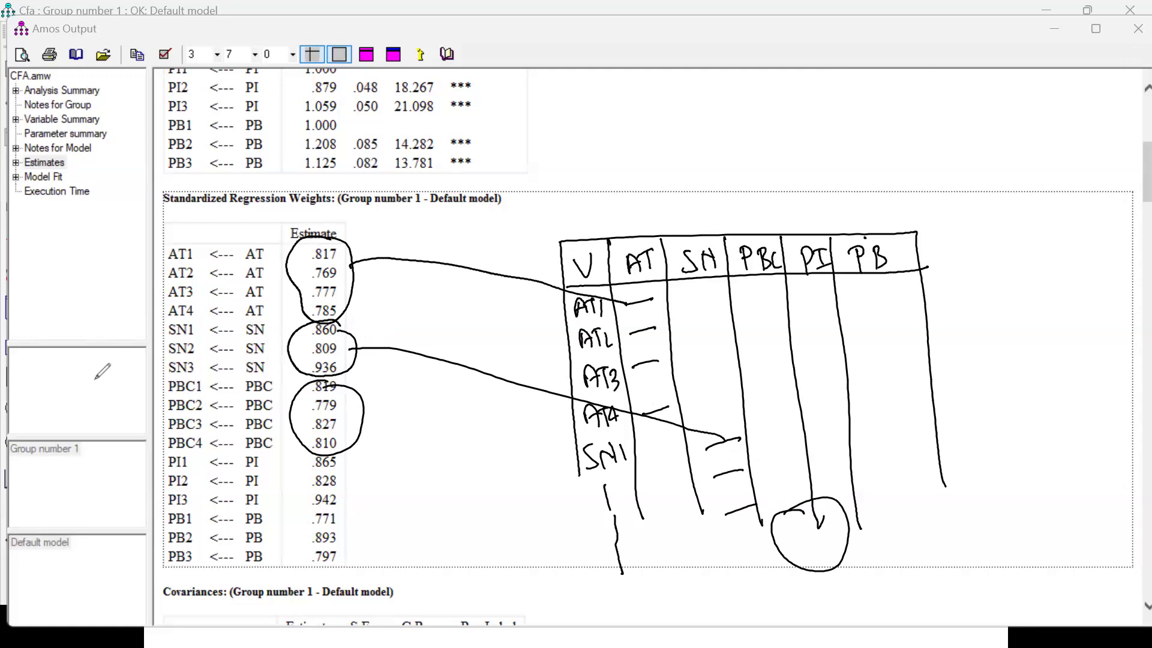
Clear the drawn table and annotations from the output and view the Covariances table.
left_click(60, 448)
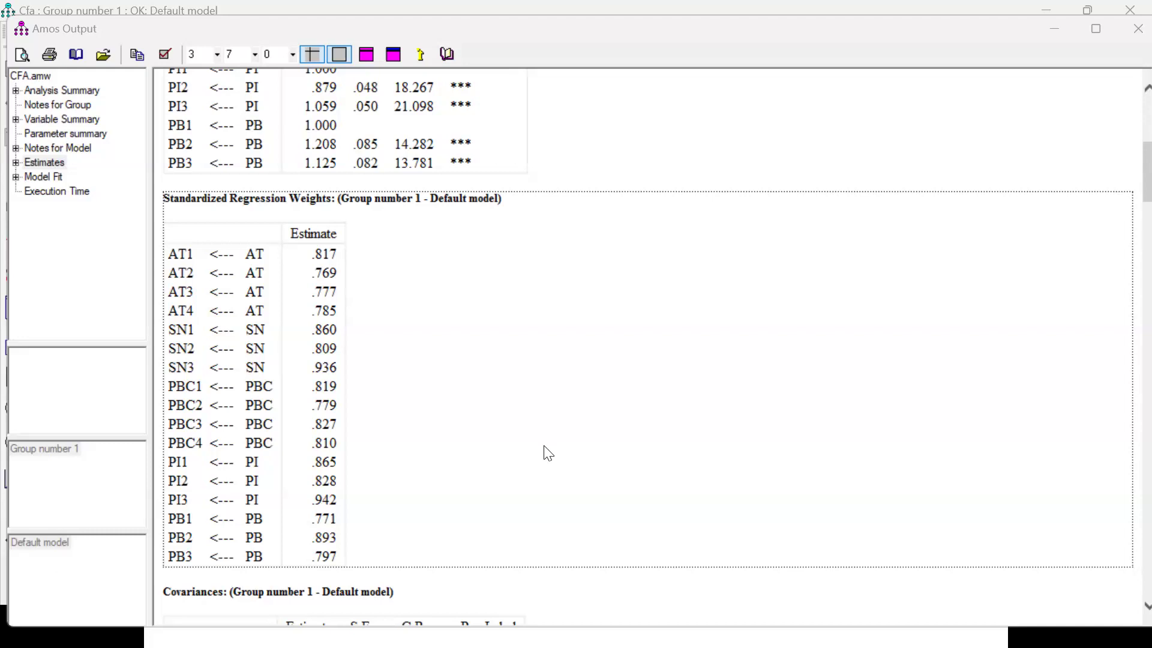
scroll(547, 454, "down", 4)
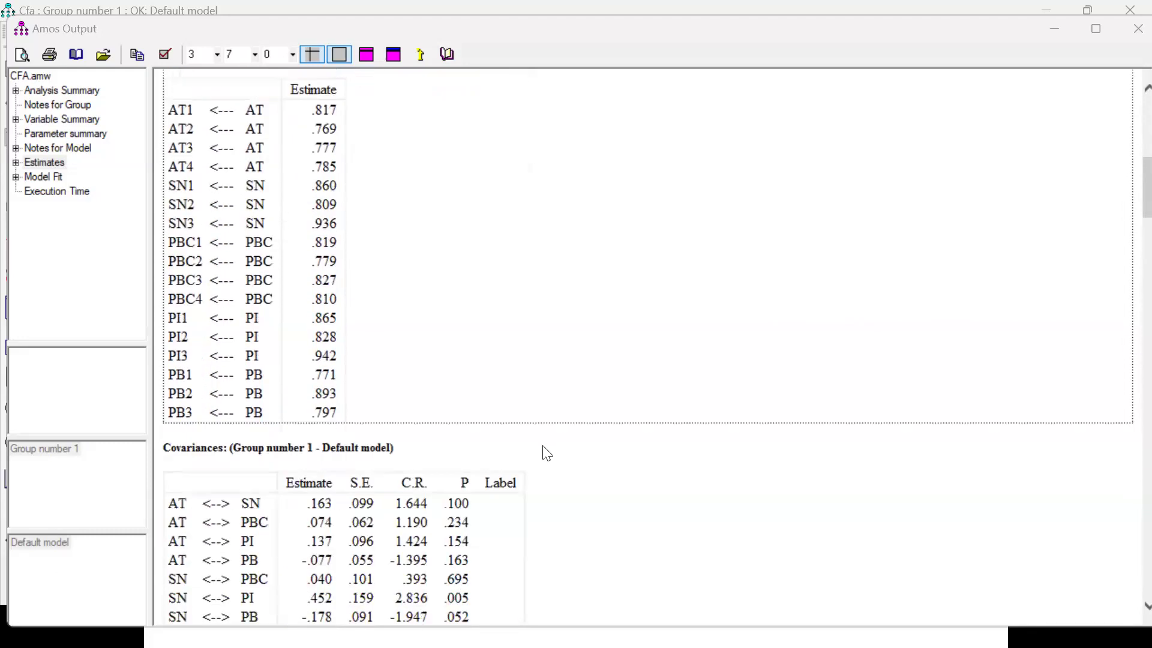
View the Correlations table and highlight its ten factor-pair rows, ending with no selection.
scroll(547, 454, "down", 8)
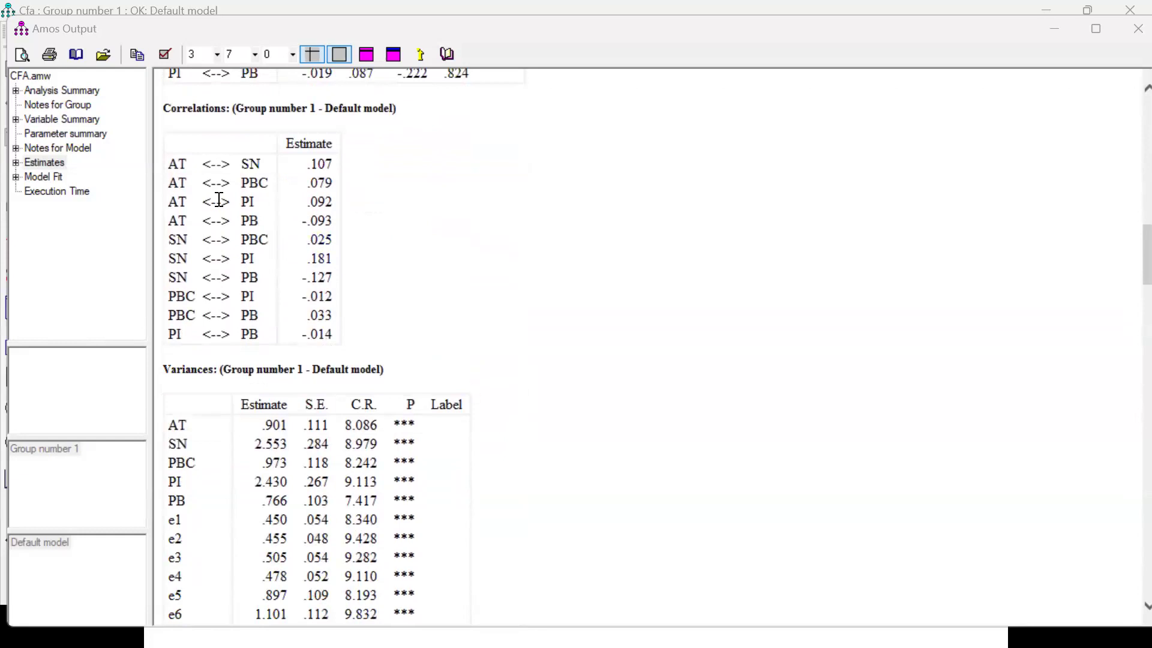
left_click_drag(171, 164, 352, 341)
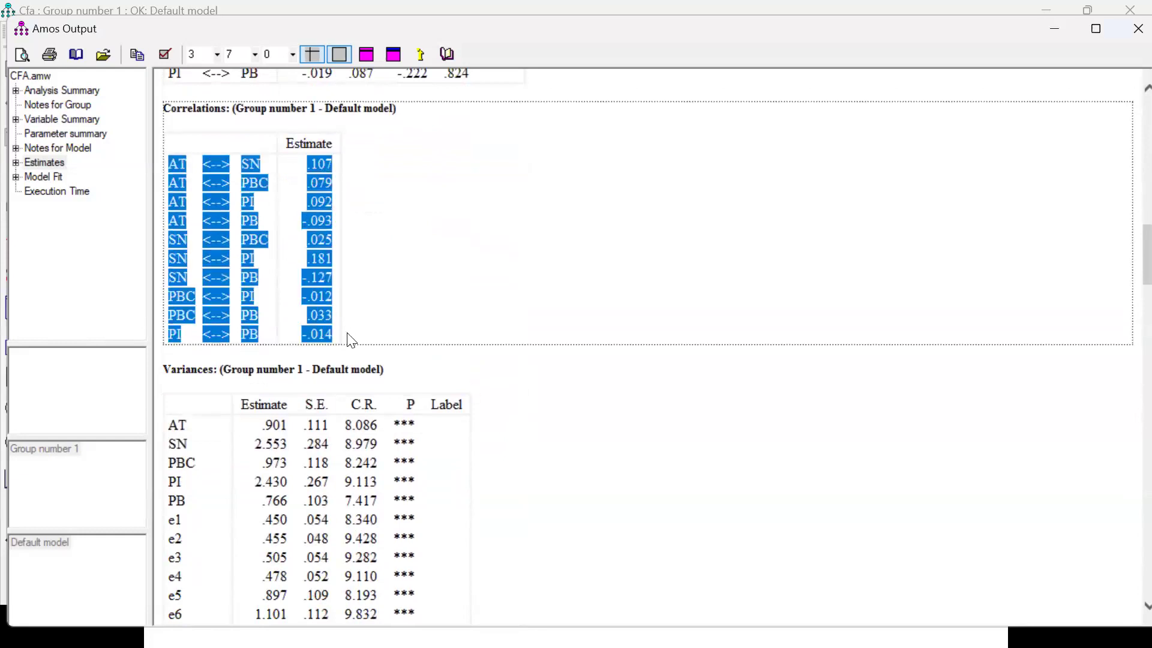
left_click(636, 300)
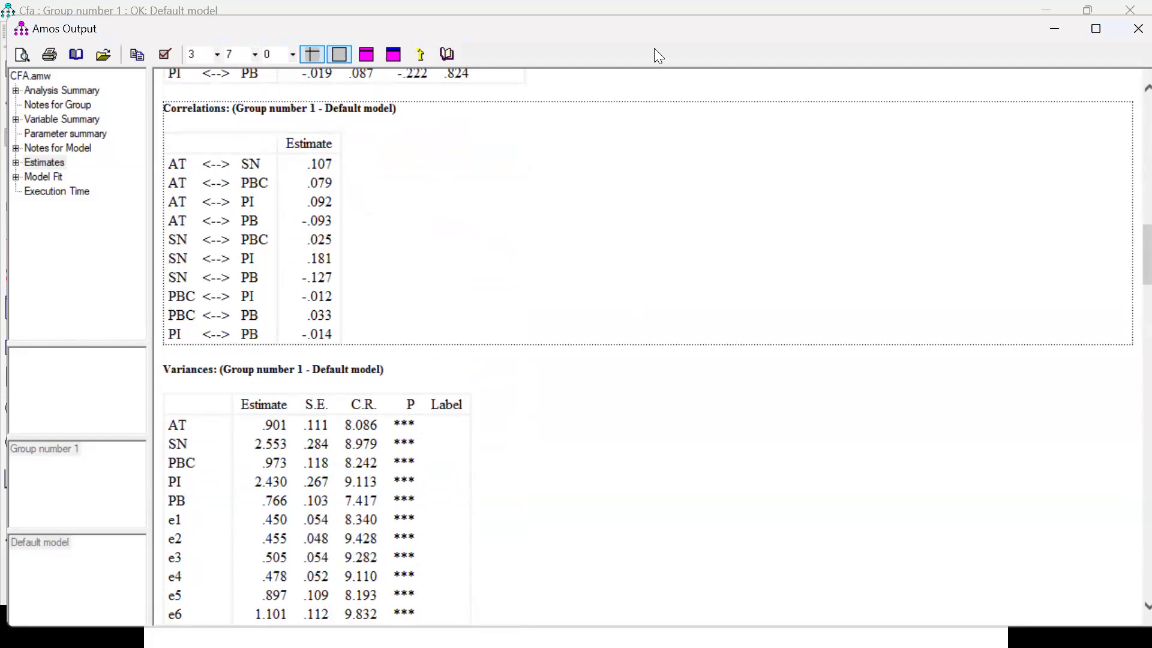
Draw a table frame beside the Correlations output with a header row and six columns.
left_click(606, 255)
left_click_drag(588, 174, 563, 349)
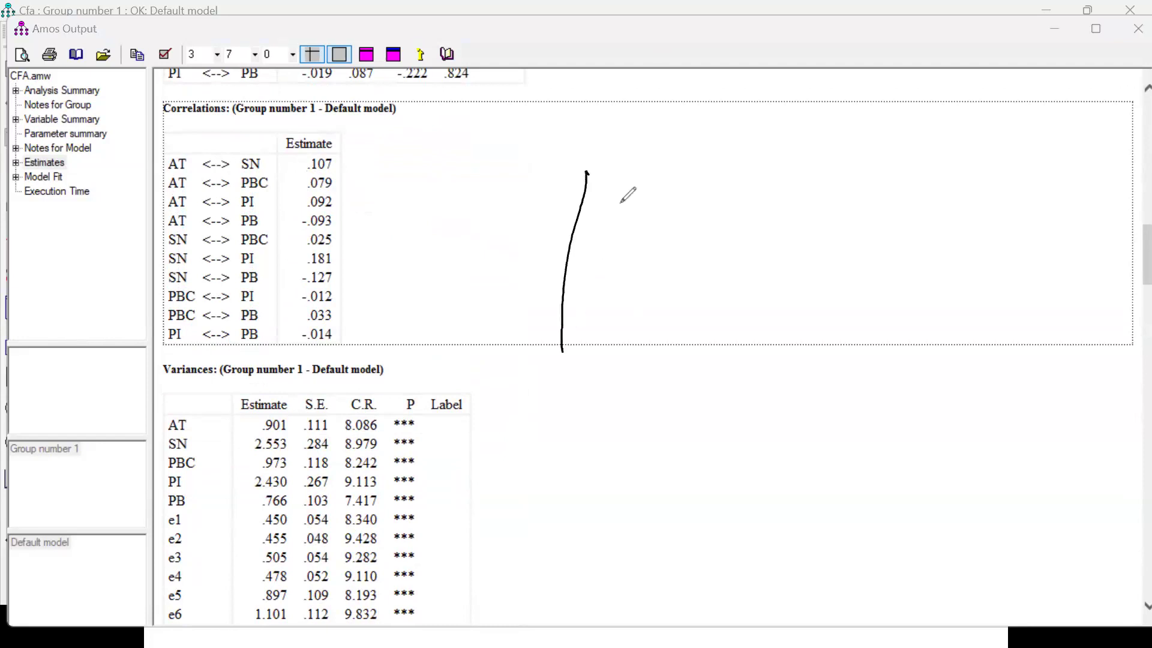
mouse_move(587, 174)
left_mouse_down()
mouse_move(825, 181)
mouse_move(931, 352)
left_mouse_up()
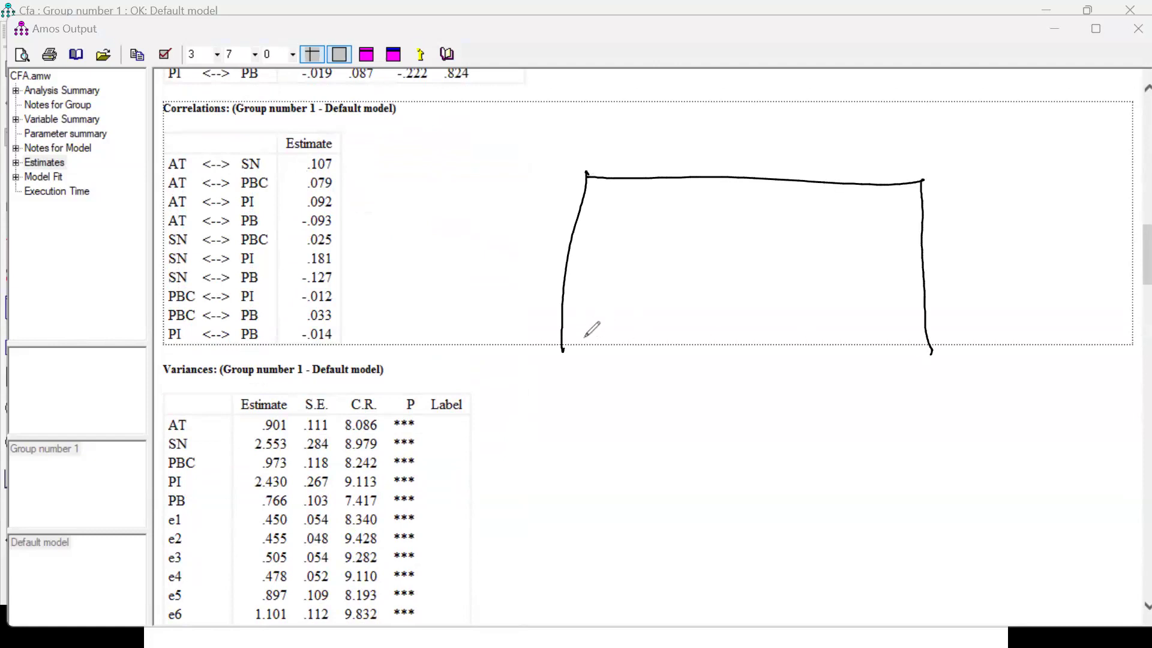
left_click_drag(560, 367, 952, 382)
left_click_drag(581, 224, 925, 222)
left_click_drag(634, 187, 602, 391)
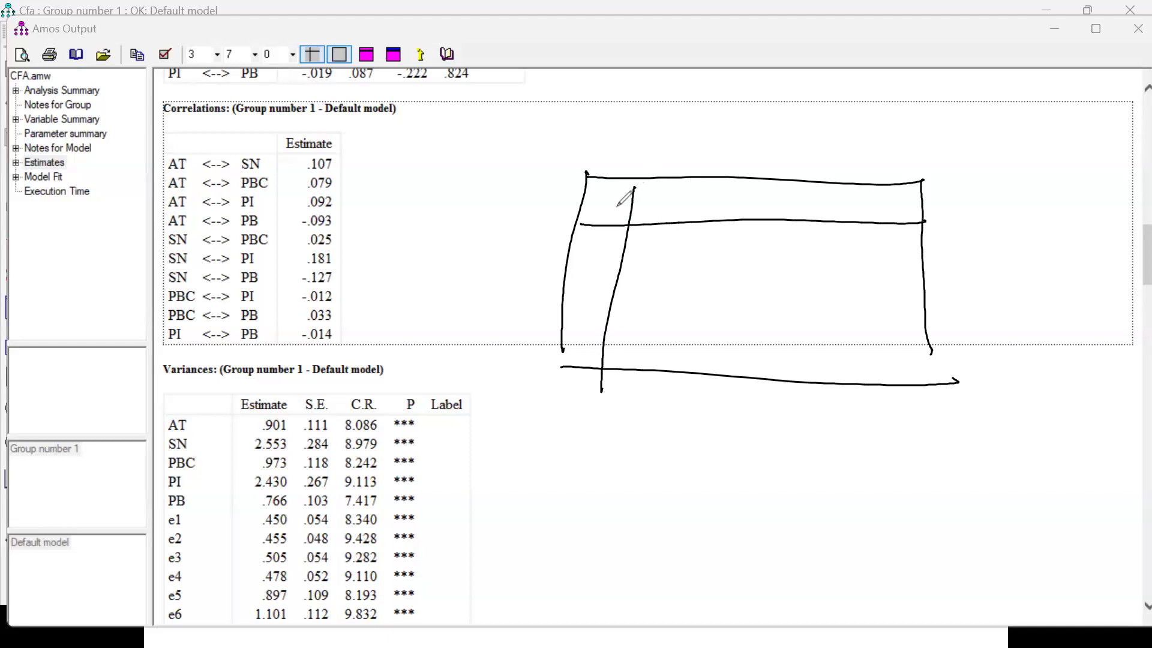
left_click_drag(805, 183, 808, 391)
mouse_move(703, 184)
left_mouse_down()
mouse_move(689, 292)
mouse_move(693, 412)
left_mouse_up()
left_click_drag(745, 185, 732, 411)
left_click_drag(858, 192, 858, 411)
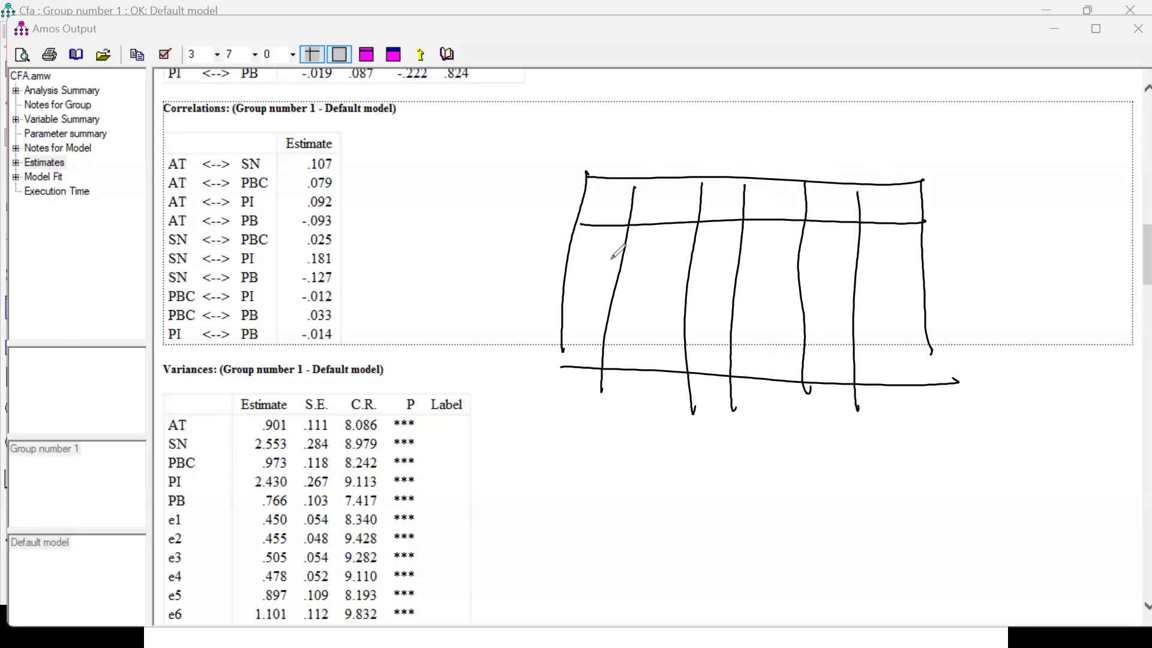
Add row lines across the drawn table and extend its columns down to form one extra bottom row.
left_click_drag(567, 257, 945, 255)
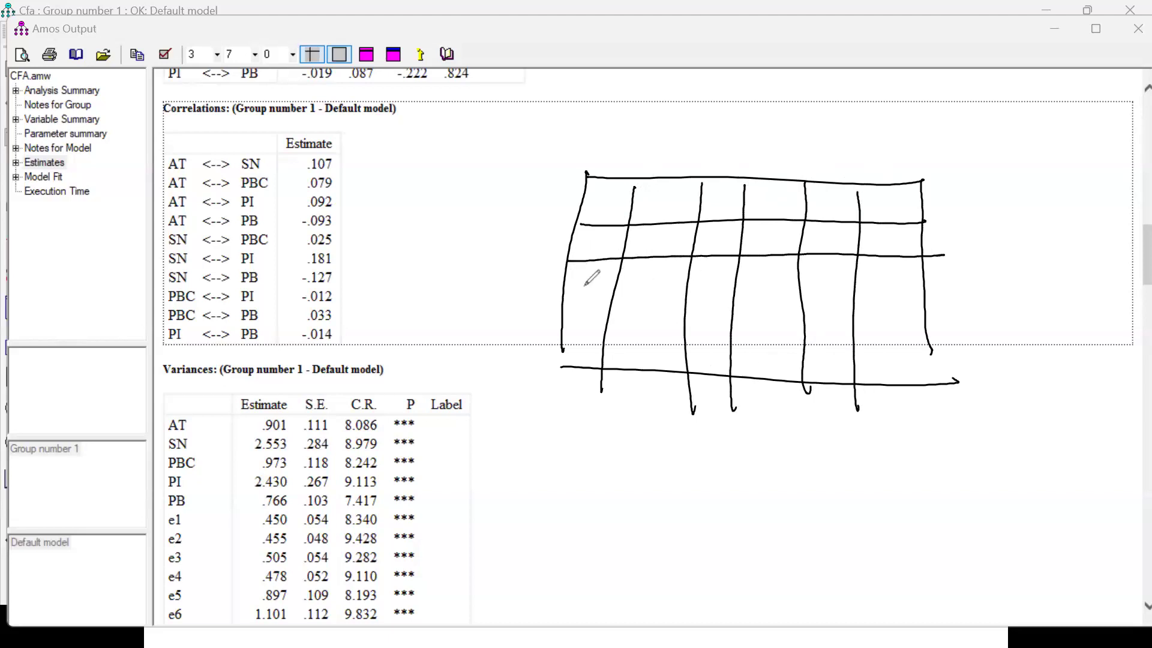
left_click_drag(561, 295, 940, 295)
left_click_drag(565, 329, 942, 330)
mouse_move(567, 419)
left_mouse_down()
mouse_move(894, 454)
mouse_move(926, 330)
left_mouse_up()
left_click_drag(601, 391, 609, 433)
left_click_drag(697, 437, 694, 413)
left_click_drag(738, 400, 739, 437)
left_click_drag(794, 384, 807, 448)
left_click_drag(864, 402, 862, 453)
Handwrite AT, SN, PBC, PI and PB as both the column headers and the row labels of the drawn table.
mouse_move(655, 195)
left_mouse_down()
mouse_move(798, 198)
mouse_move(796, 213)
mouse_move(835, 193)
mouse_move(839, 214)
mouse_move(908, 219)
left_mouse_up()
left_click_drag(577, 256, 608, 238)
left_click_drag(601, 240, 576, 294)
mouse_move(576, 270)
left_mouse_down()
mouse_move(577, 293)
mouse_move(607, 267)
left_mouse_up()
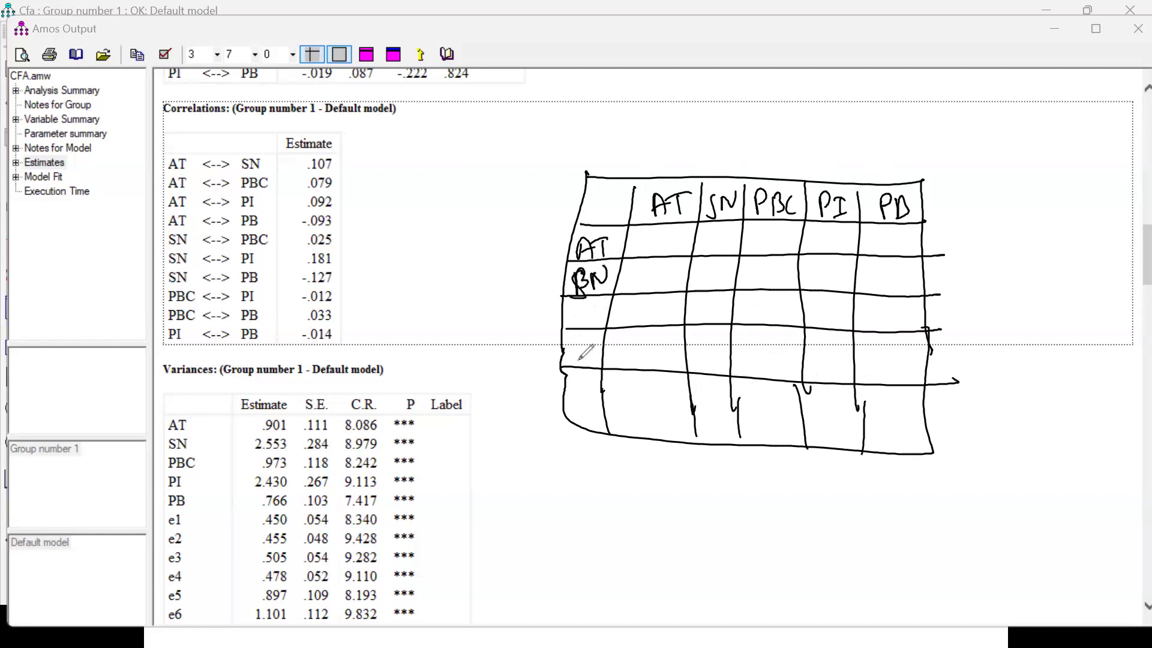
mouse_move(577, 307)
left_mouse_down()
mouse_move(576, 328)
mouse_move(589, 309)
mouse_move(602, 327)
mouse_move(564, 373)
mouse_move(570, 361)
left_mouse_up()
mouse_move(588, 347)
left_mouse_down()
mouse_move(570, 414)
mouse_move(583, 397)
left_mouse_up()
left_click_drag(590, 390, 593, 413)
Outline the diagonal cells of the drawn matrix from the AT–AT cell down to the PB–PB cell.
left_click_drag(634, 234, 723, 293)
left_click_drag(775, 330, 859, 406)
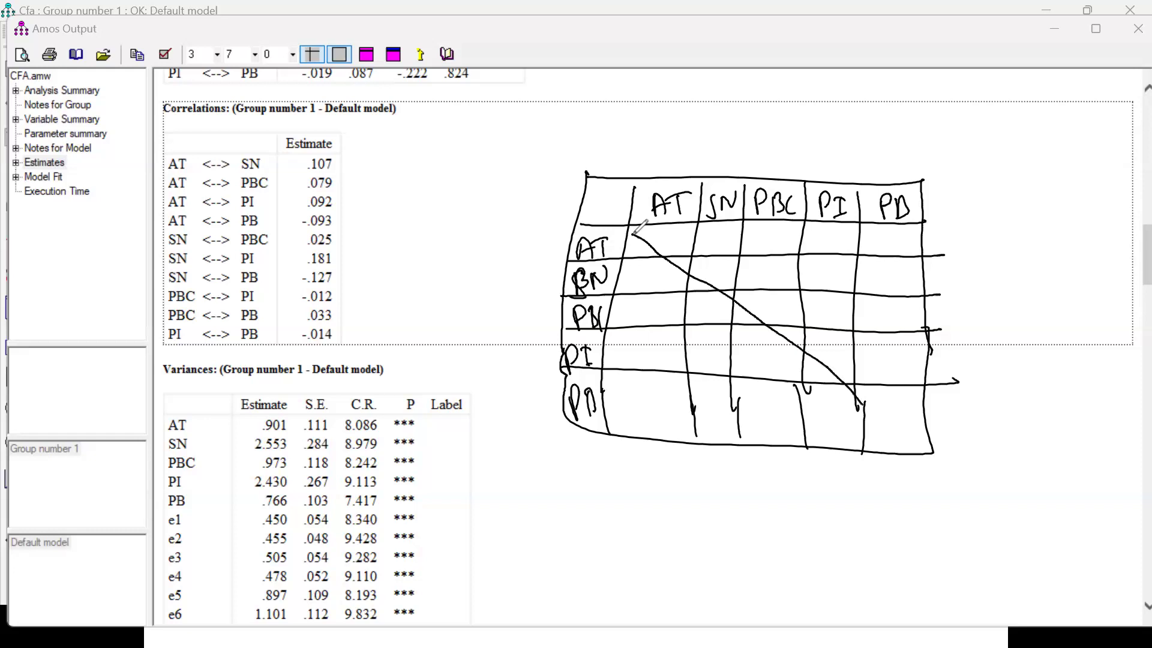
left_click_drag(902, 439, 917, 445)
mouse_move(636, 237)
left_mouse_down()
mouse_move(658, 234)
mouse_move(870, 389)
mouse_move(919, 447)
left_mouse_up()
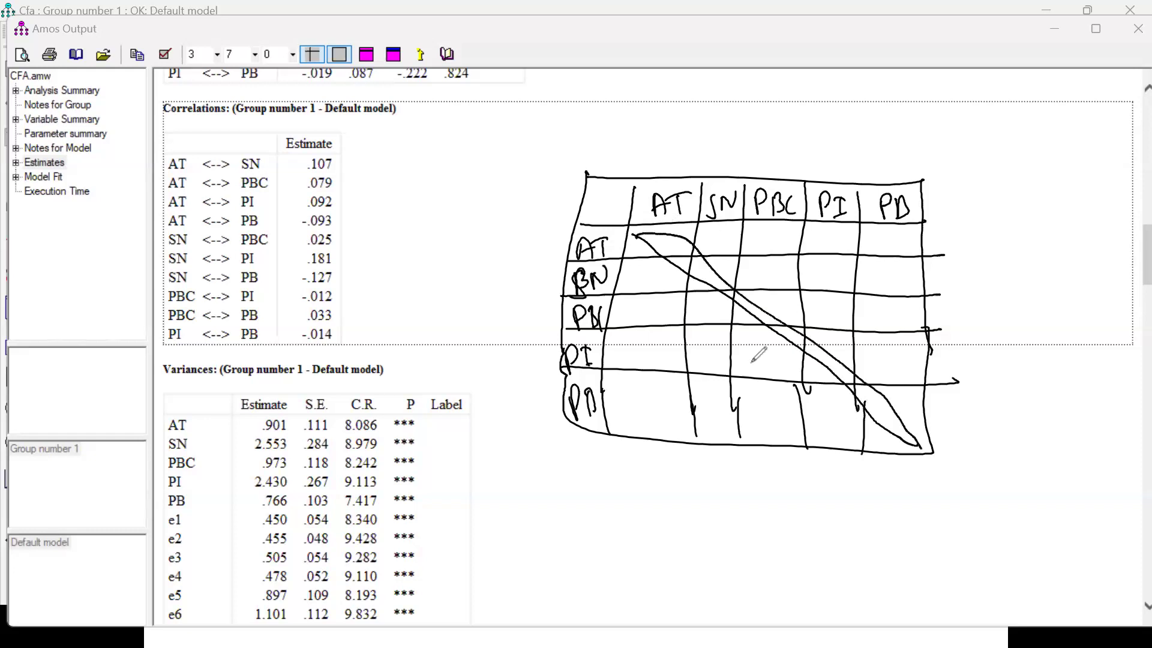
Link the AT column and the circled AT–SN correlation to the drawn matrix, and dash further cells below its diagonal.
mouse_move(653, 177)
left_mouse_down()
mouse_move(487, 262)
mouse_move(563, 295)
left_mouse_up()
left_click_drag(564, 296, 544, 308)
mouse_move(346, 145)
left_mouse_down()
mouse_move(630, 275)
mouse_move(630, 286)
left_mouse_up()
mouse_move(622, 131)
left_mouse_down()
mouse_move(671, 181)
mouse_move(460, 213)
mouse_move(552, 313)
mouse_move(532, 335)
left_mouse_up()
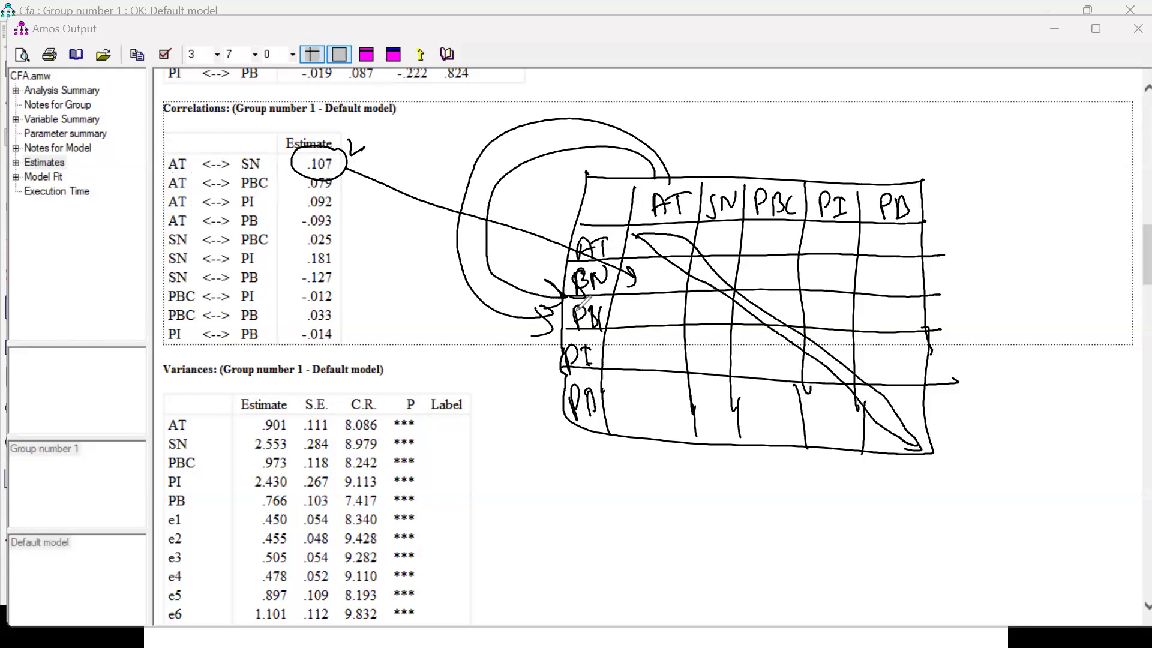
left_click_drag(634, 353, 655, 354)
mouse_move(624, 409)
left_mouse_down()
mouse_move(667, 394)
mouse_move(777, 412)
left_mouse_up()
Handwrite AVE > SIC below the drawn matrix and underline it twice.
mouse_move(625, 533)
left_mouse_down()
mouse_move(654, 526)
mouse_move(654, 508)
left_mouse_up()
mouse_move(664, 492)
left_mouse_down()
mouse_move(687, 490)
mouse_move(706, 527)
mouse_move(728, 511)
left_mouse_up()
left_click_drag(714, 534, 728, 526)
left_click_drag(754, 483, 778, 527)
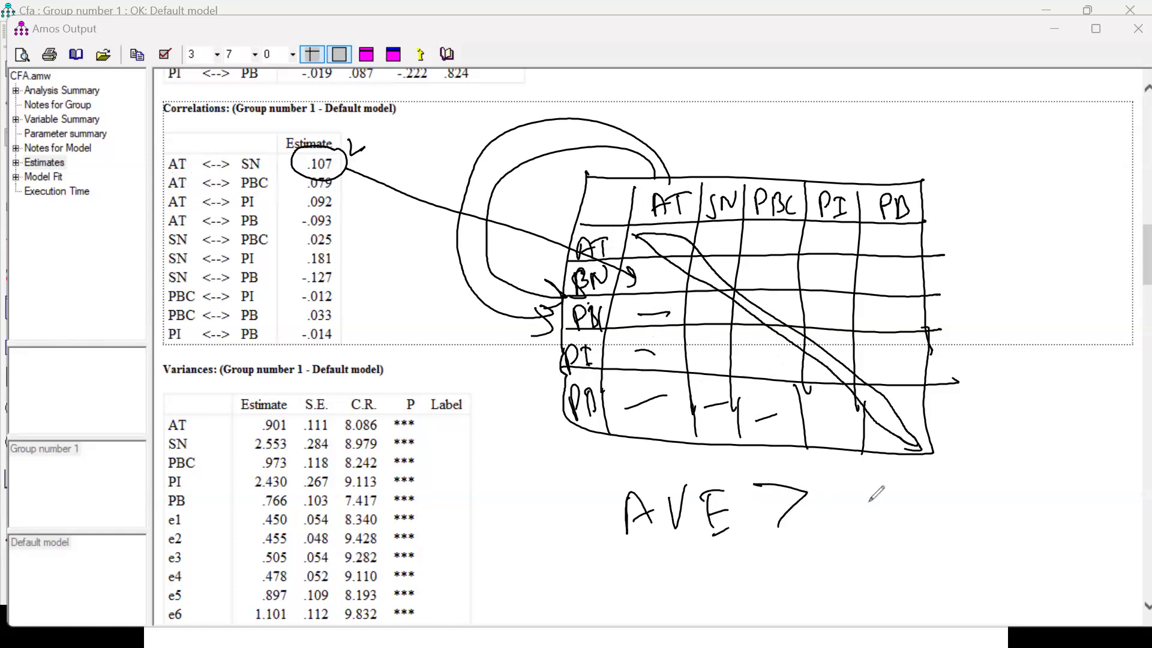
mouse_move(846, 477)
left_mouse_down()
mouse_move(845, 528)
mouse_move(882, 526)
left_mouse_up()
mouse_move(928, 475)
left_mouse_down()
mouse_move(901, 507)
mouse_move(943, 502)
left_mouse_up()
left_click_drag(679, 594, 887, 538)
left_click_drag(713, 610, 873, 549)
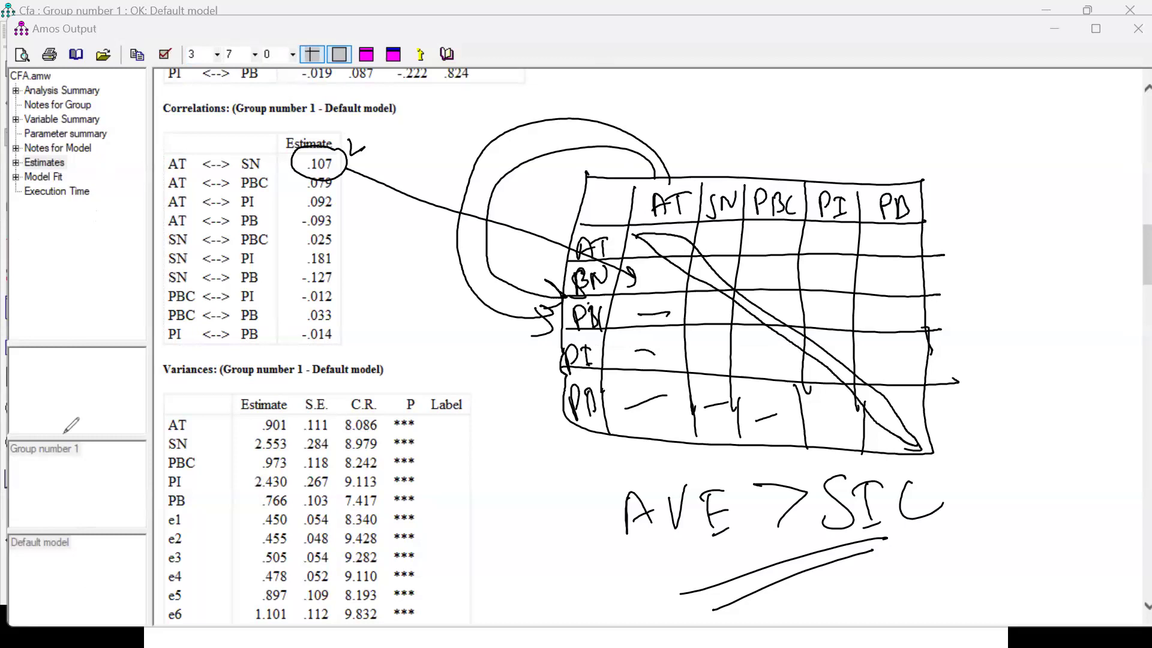
Switch to the TPB.sav data in SPSS Statistics and set up a Reliability Analysis with the four attitude items AT1 to AT4.
left_click(657, 24)
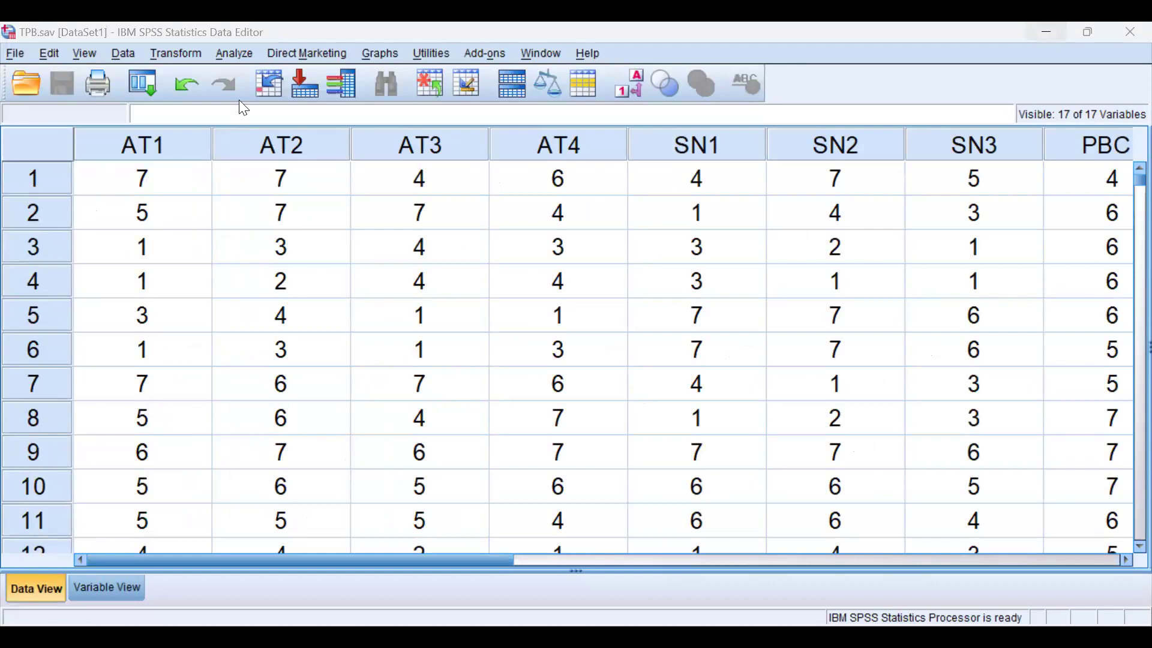
left_click(234, 54)
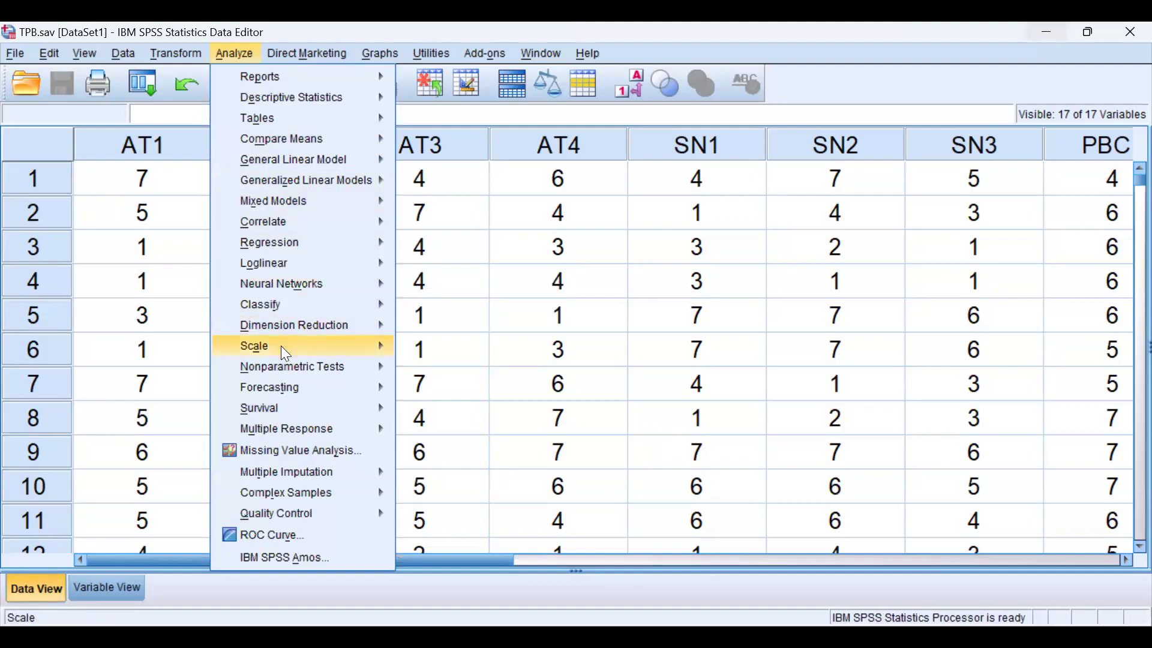
mouse_move(281, 345)
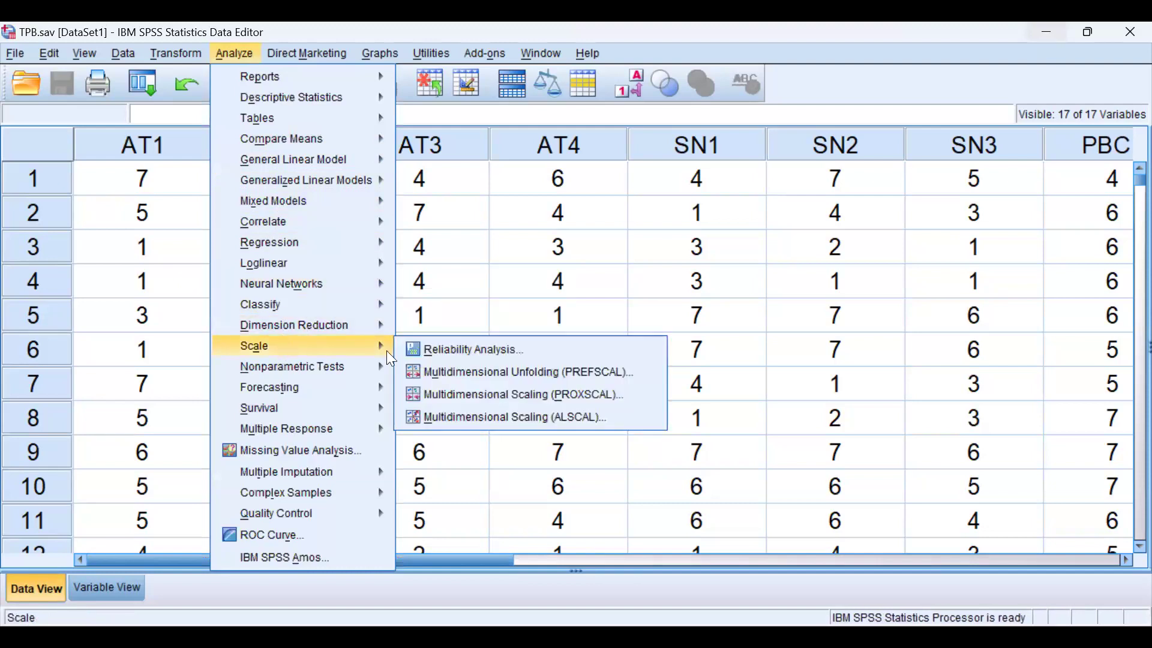
left_click(502, 351)
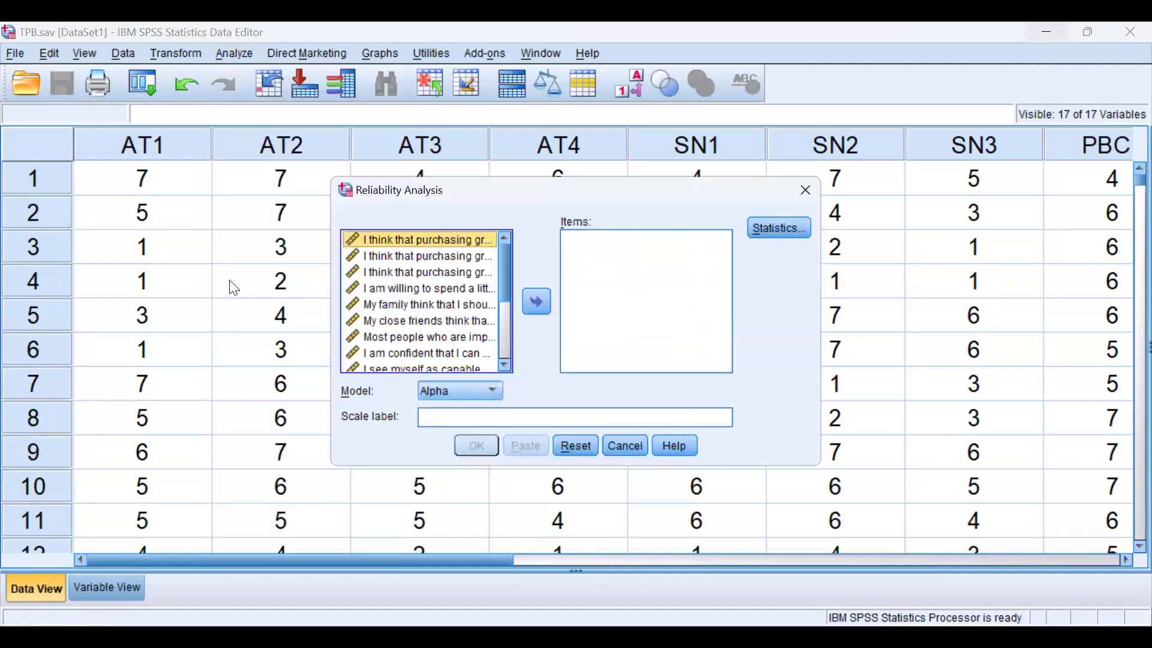
left_click(391, 289, "shift")
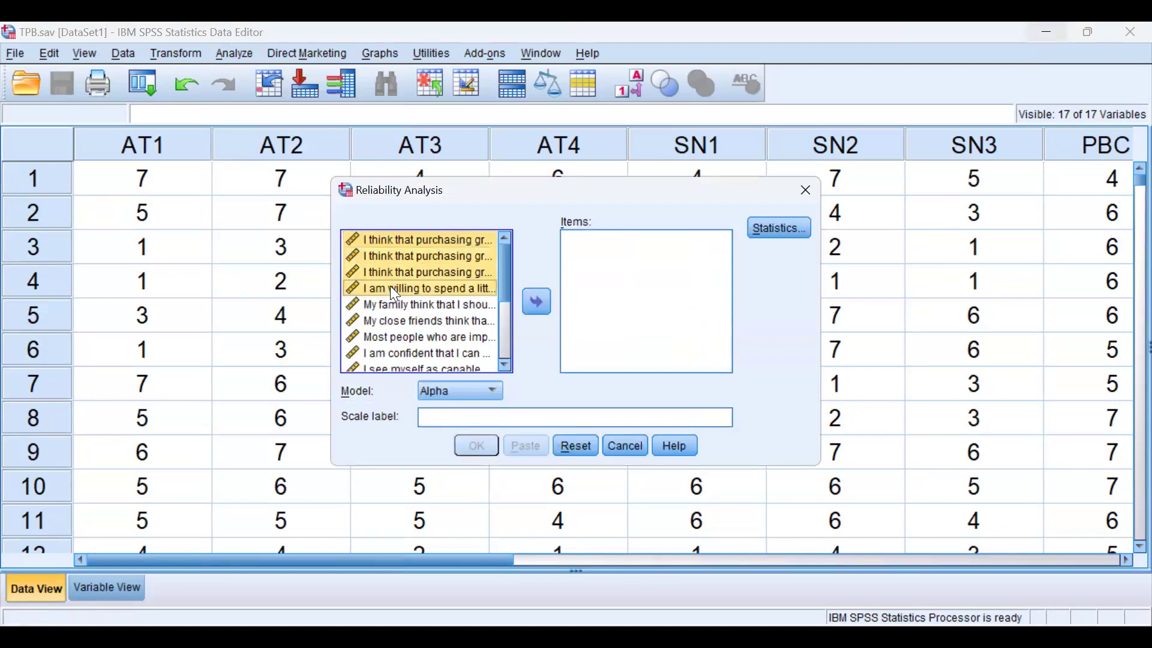
left_click(535, 302)
Label the scale Attitude and run the reliability analysis with the Alpha model.
left_click(439, 416)
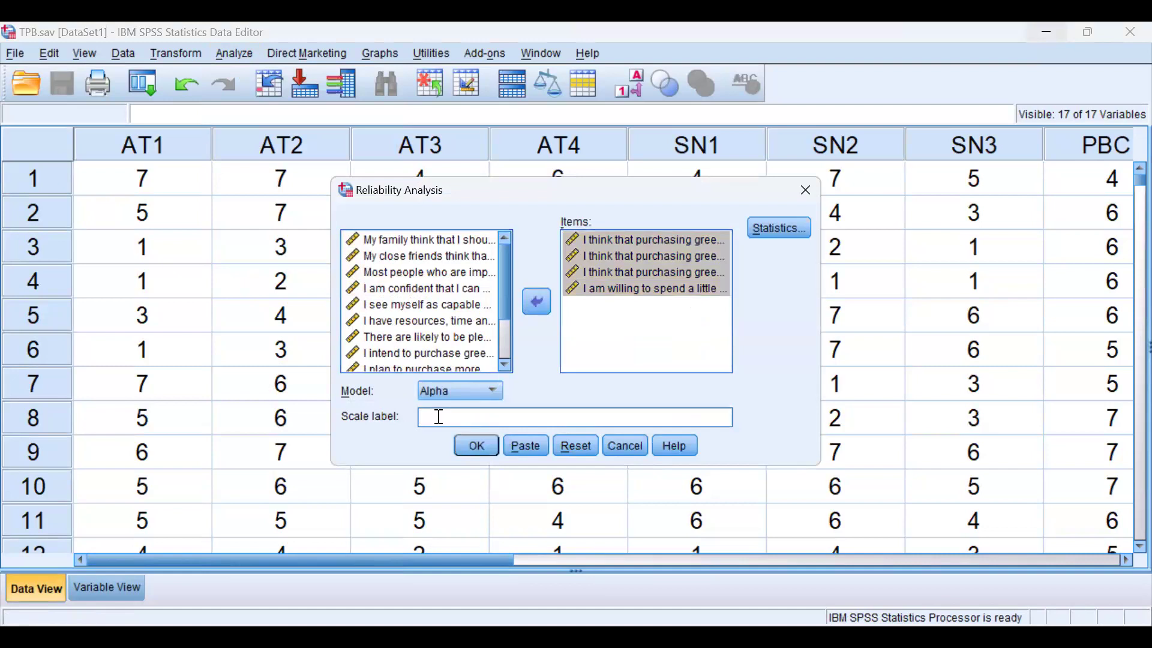
type("aTTITUDE")
key("BackSpace")
key("BackSpace")
key("BackSpace")
key("BackSpace")
key("BackSpace")
key("BackSpace")
key("BackSpace")
key("BackSpace")
type("Attitude")
left_click(478, 447)
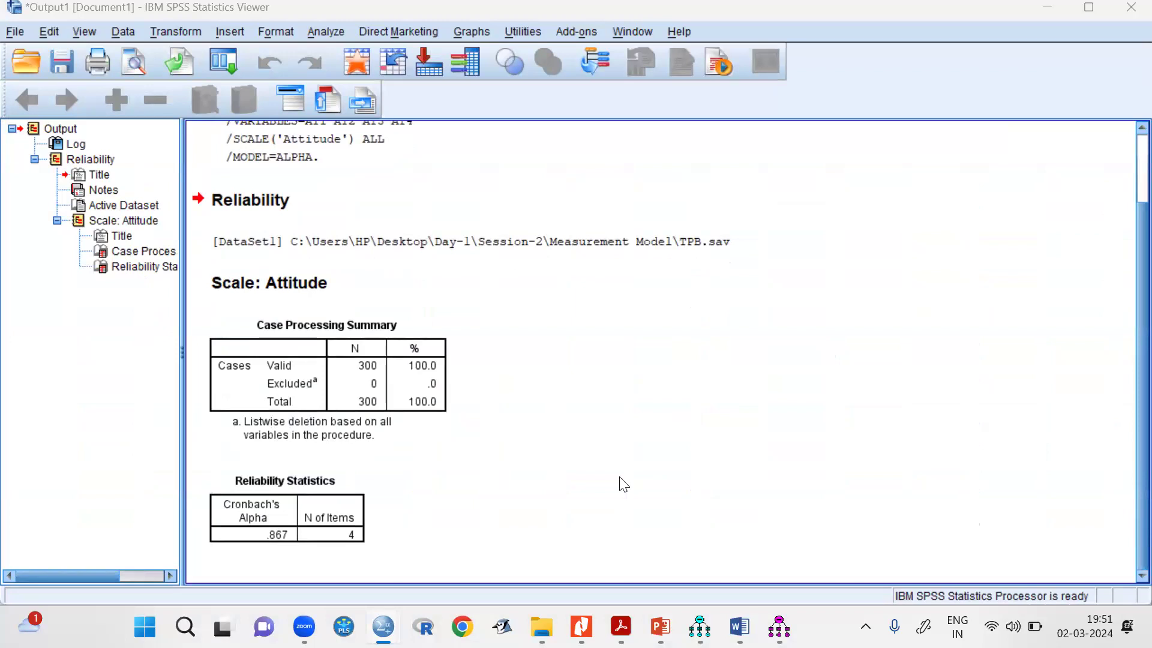
right_click(624, 484)
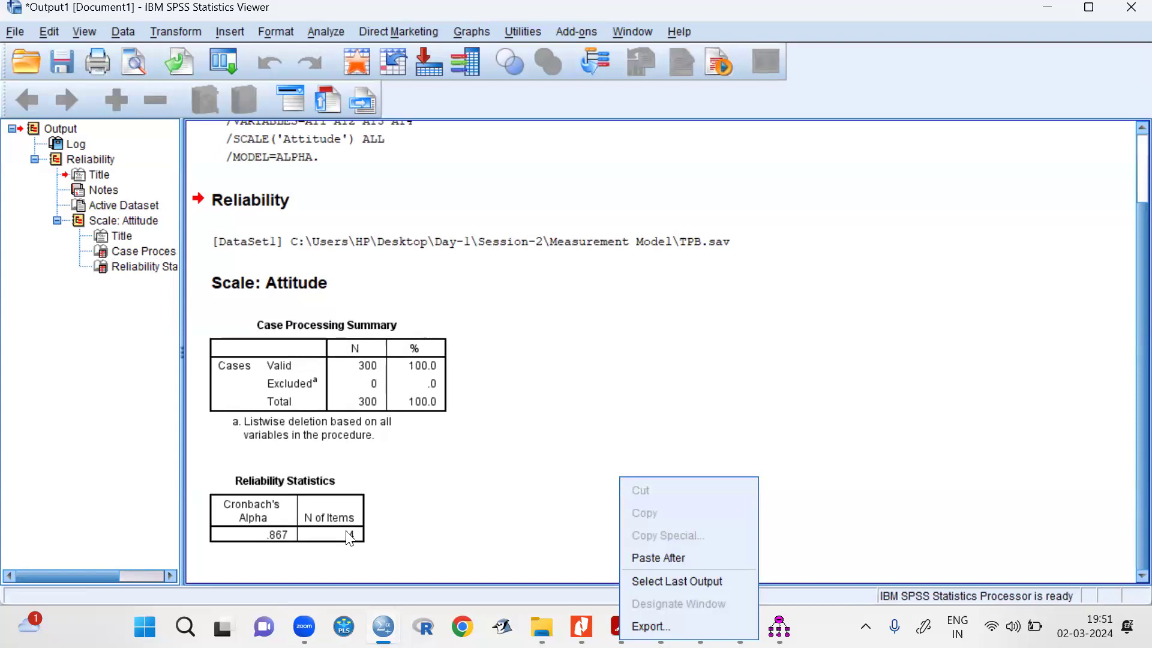
left_click(766, 392)
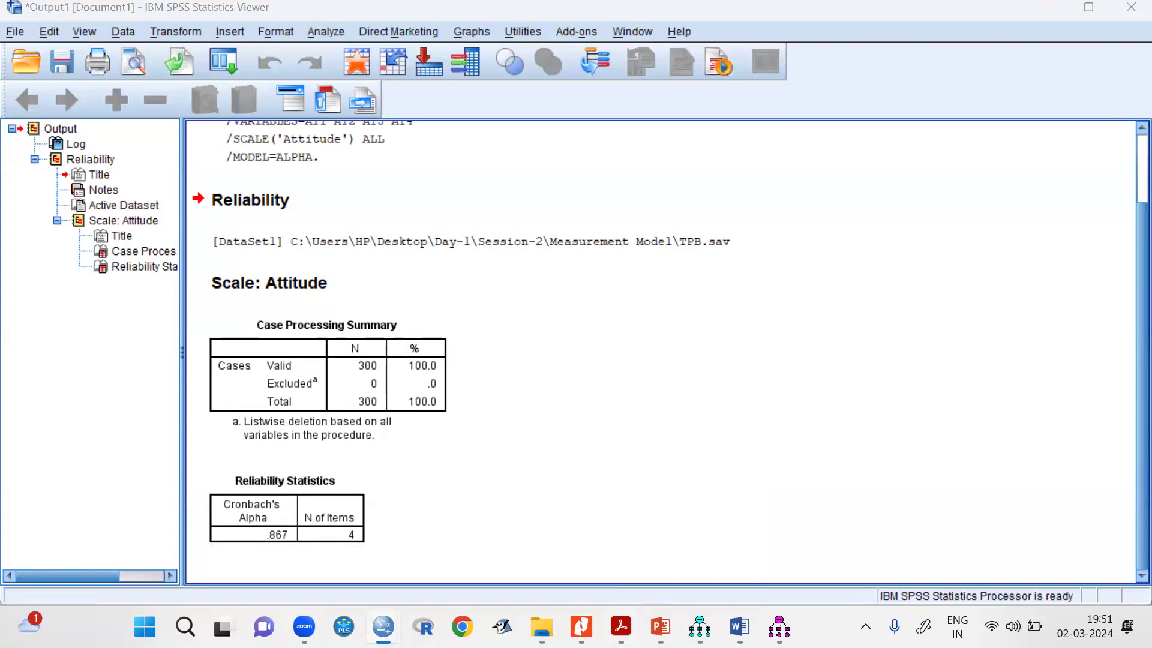
Switch to the Interpretation of results PDF in Acrobat and review the two approaches to assessing measurement model validity.
mouse_move(621, 626)
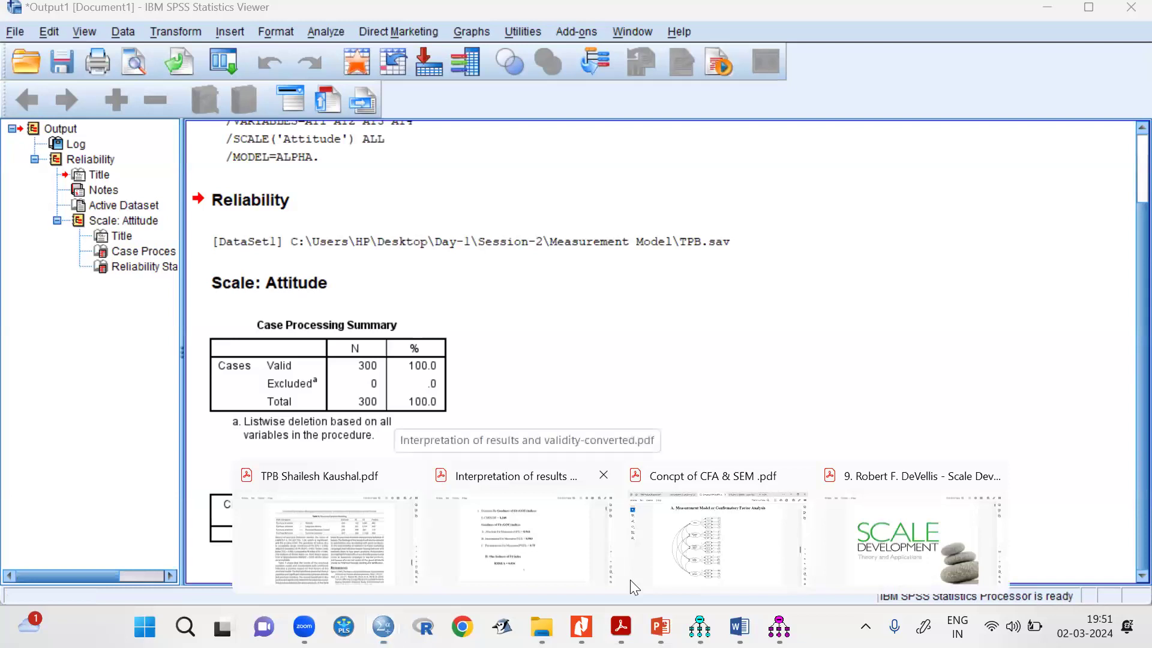
left_click(630, 581)
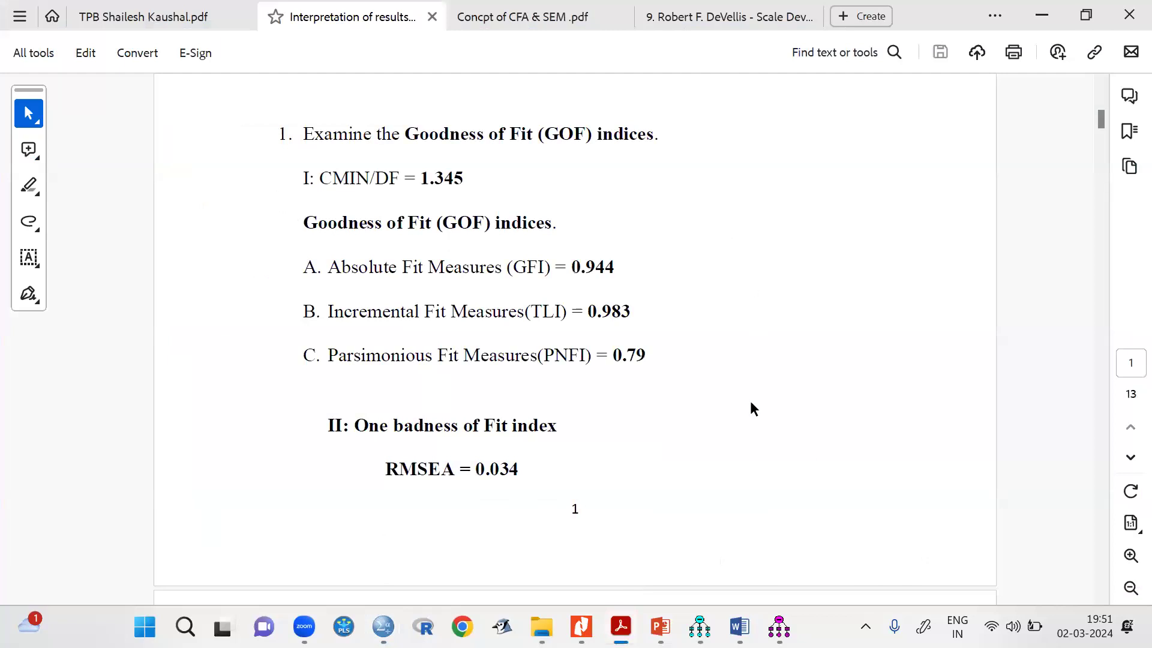
scroll(750, 405, "down", 2)
scroll(750, 405, "up", 8)
scroll(751, 406, "up", 3)
scroll(751, 405, "down", 2)
scroll(751, 405, "up", 2)
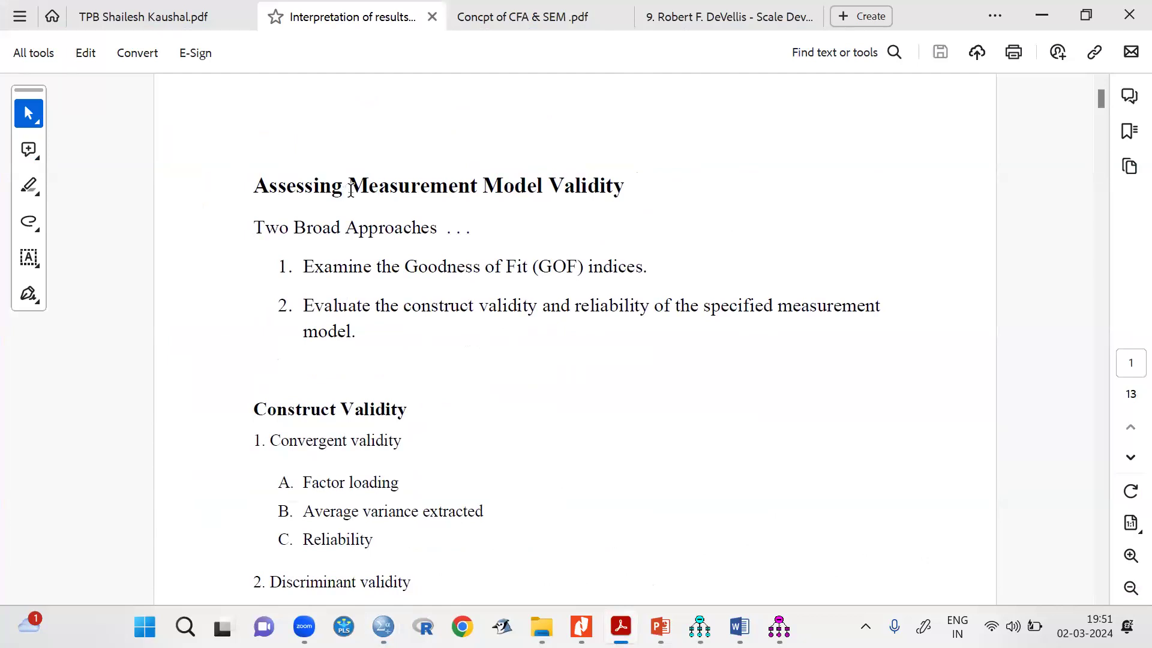
left_click_drag(351, 186, 588, 189)
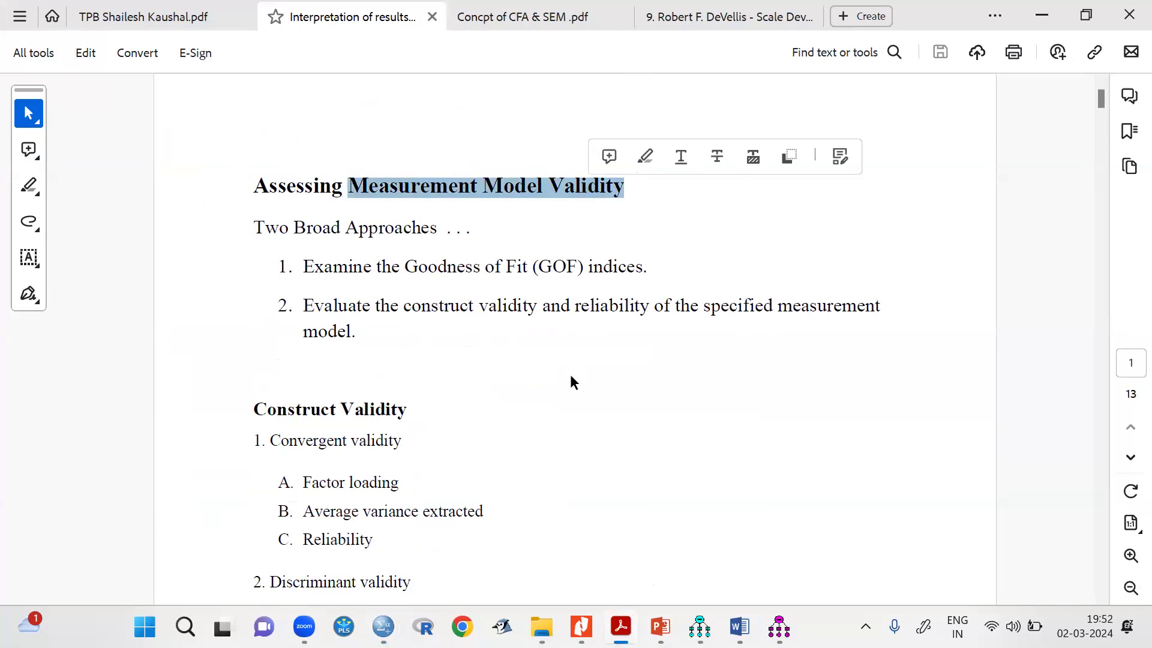
left_click_drag(276, 268, 376, 330)
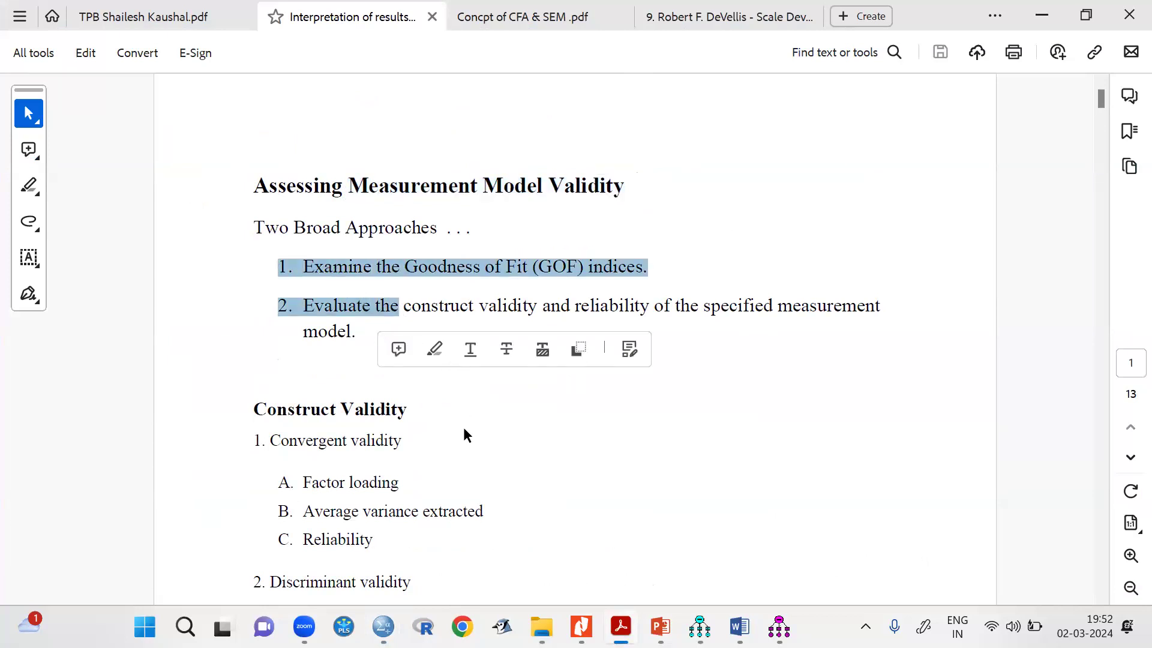
left_click(442, 375)
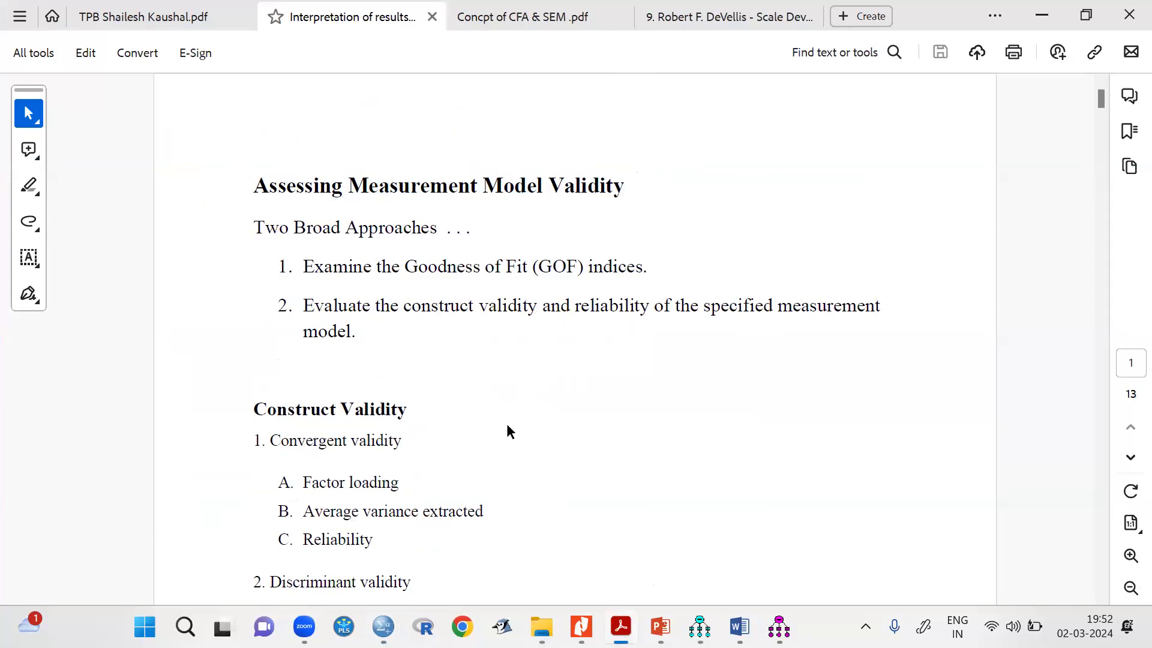
Read through the construct validity outline, the goodness-of-fit indices and the factor loading table down to the AVE formula.
scroll(506, 426, "down", 3)
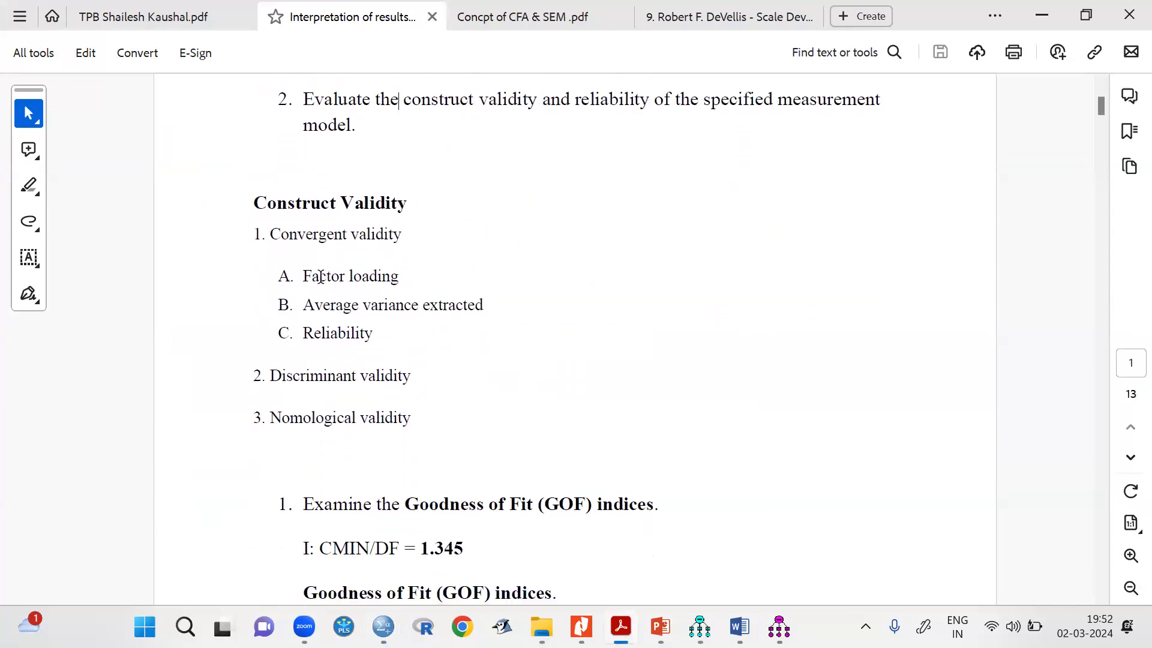
scroll(320, 275, "up", 3, "ctrl")
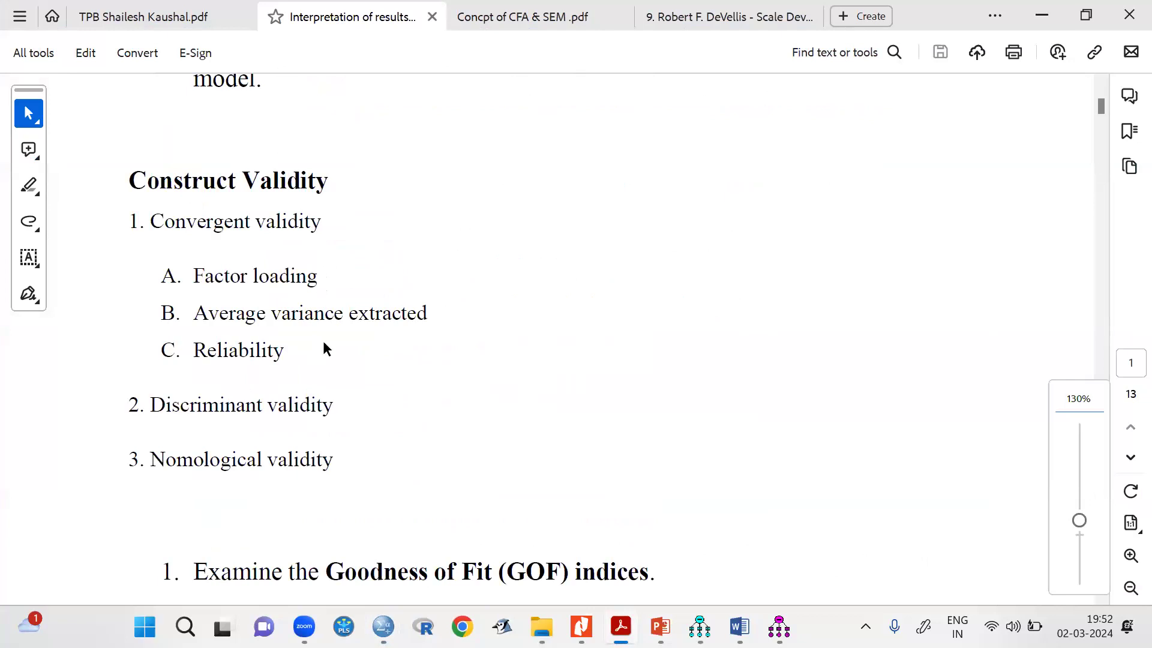
scroll(337, 432, "down", 5)
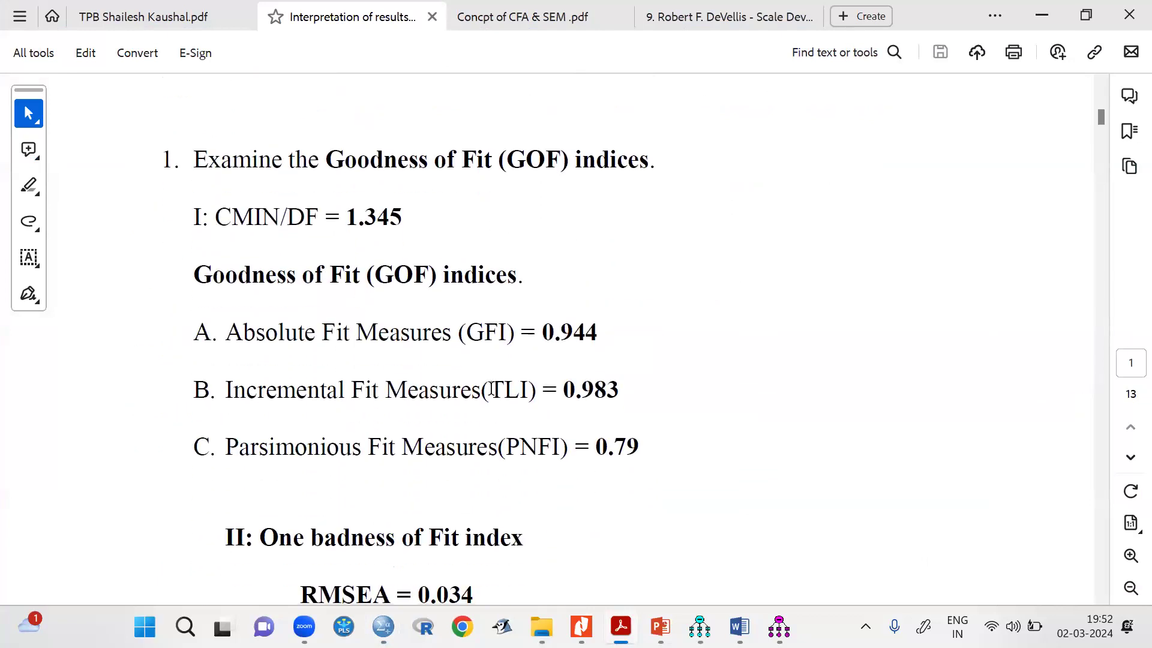
scroll(491, 389, "down", 6)
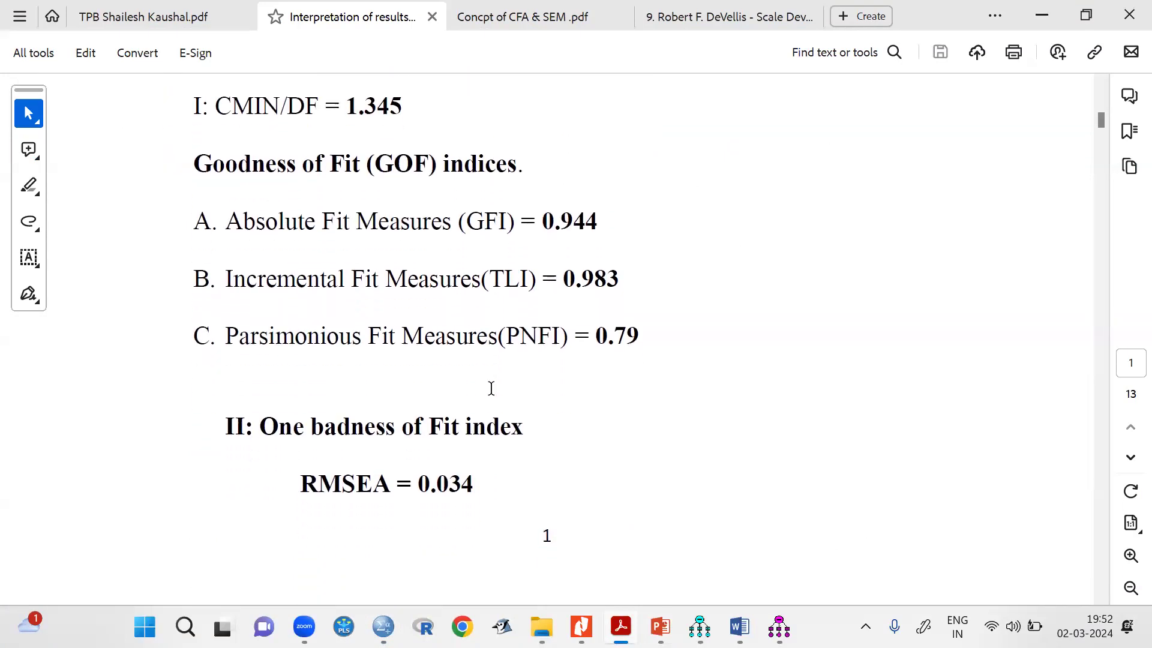
scroll(490, 388, "down", 8)
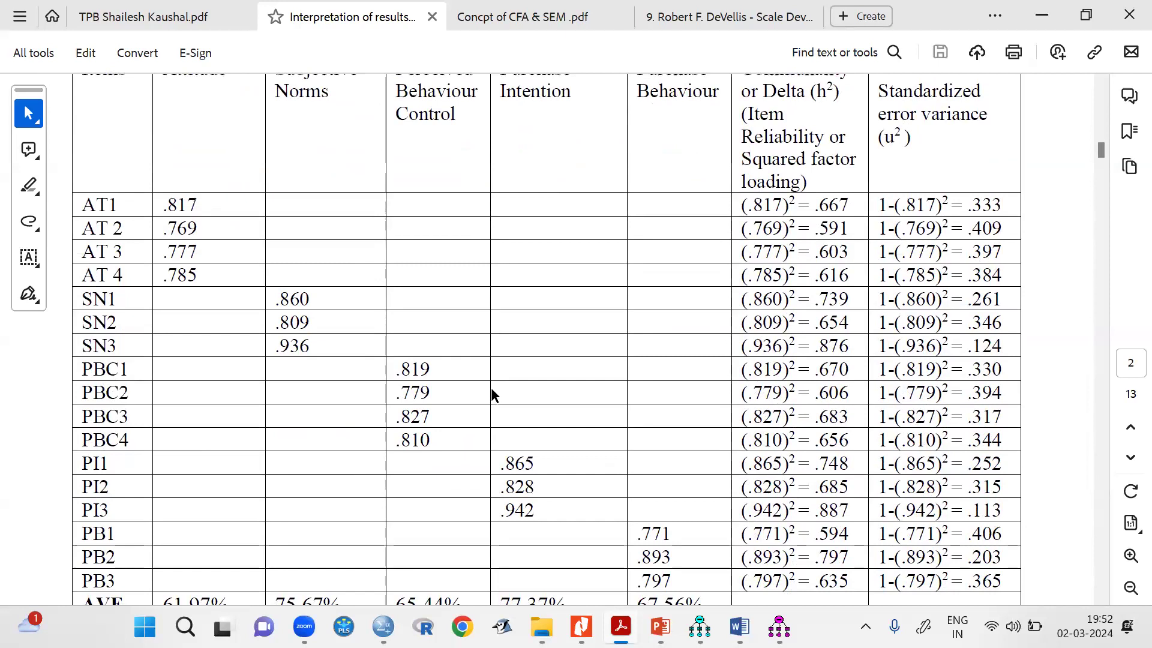
scroll(491, 393, "down", 3)
scroll(491, 389, "down", 10)
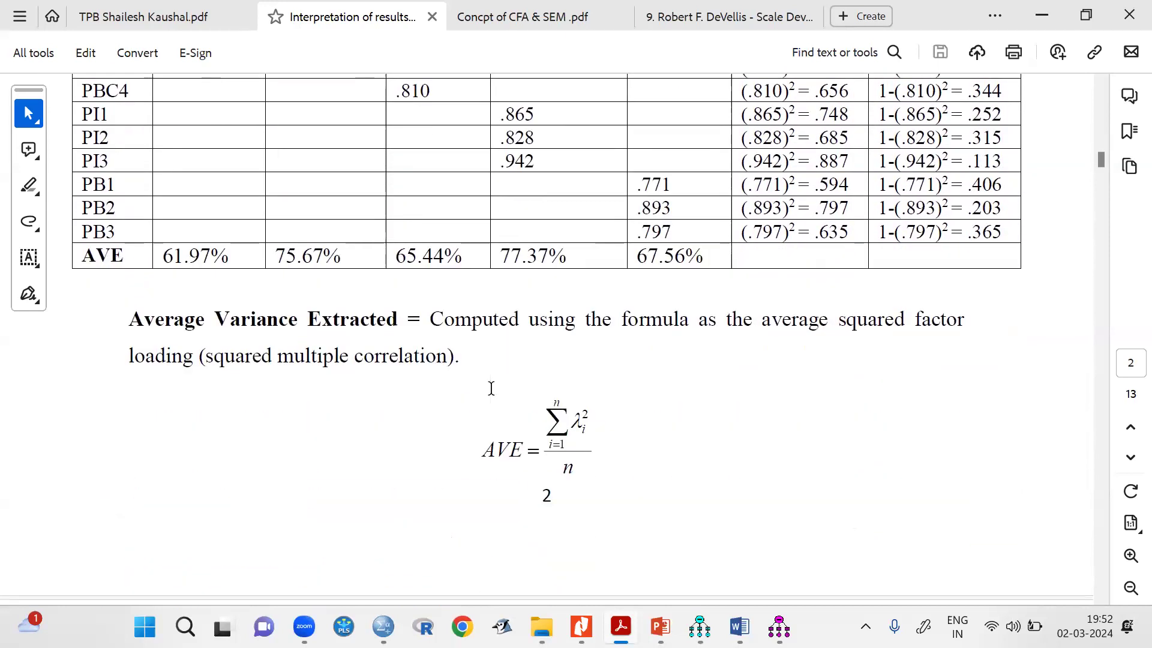
Read through the Average Variance Extracted calculations for the constructs and the Construct Reliability formula and calculation for Attitude.
scroll(492, 390, "down", 20)
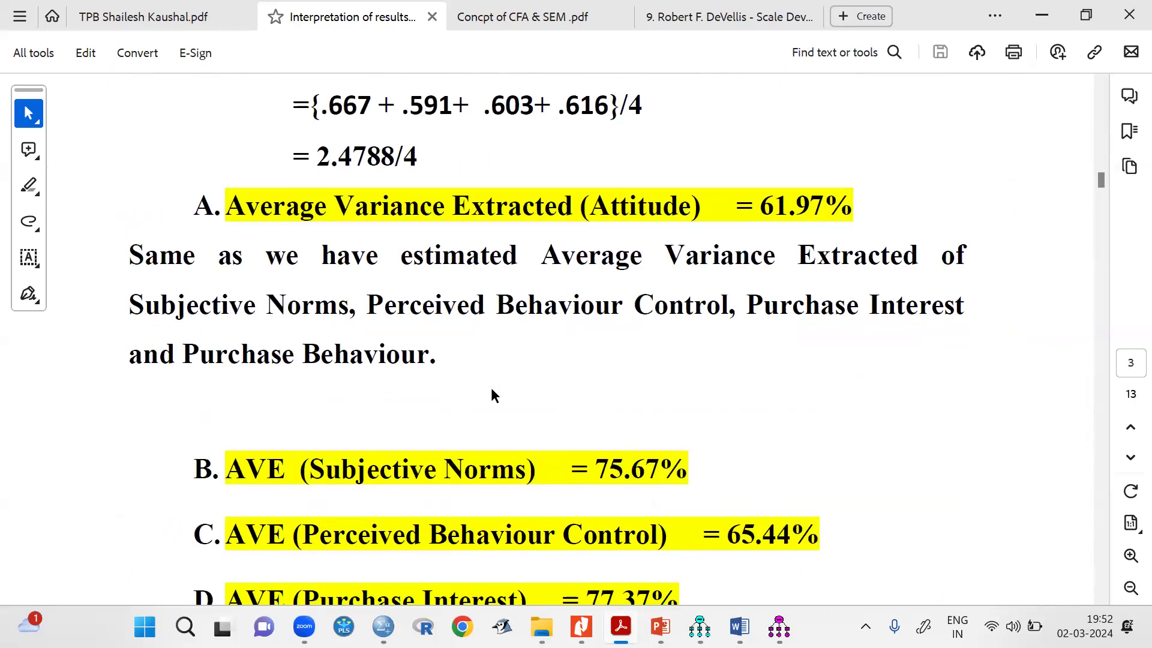
scroll(490, 387, "down", 20)
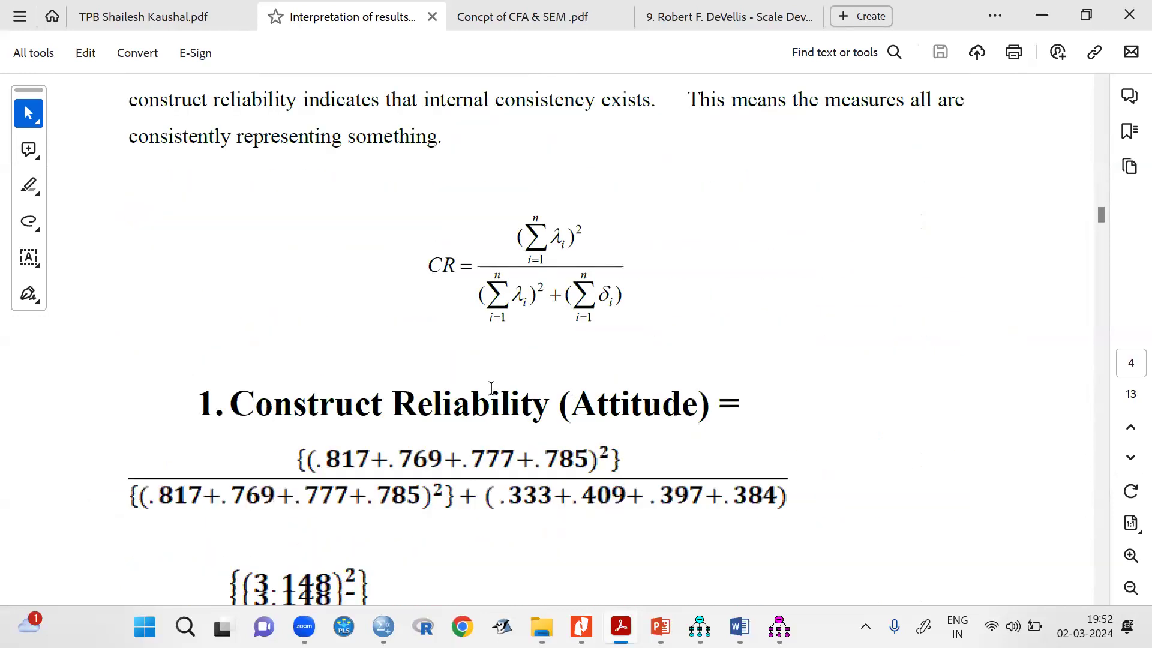
scroll(491, 388, "down", 3)
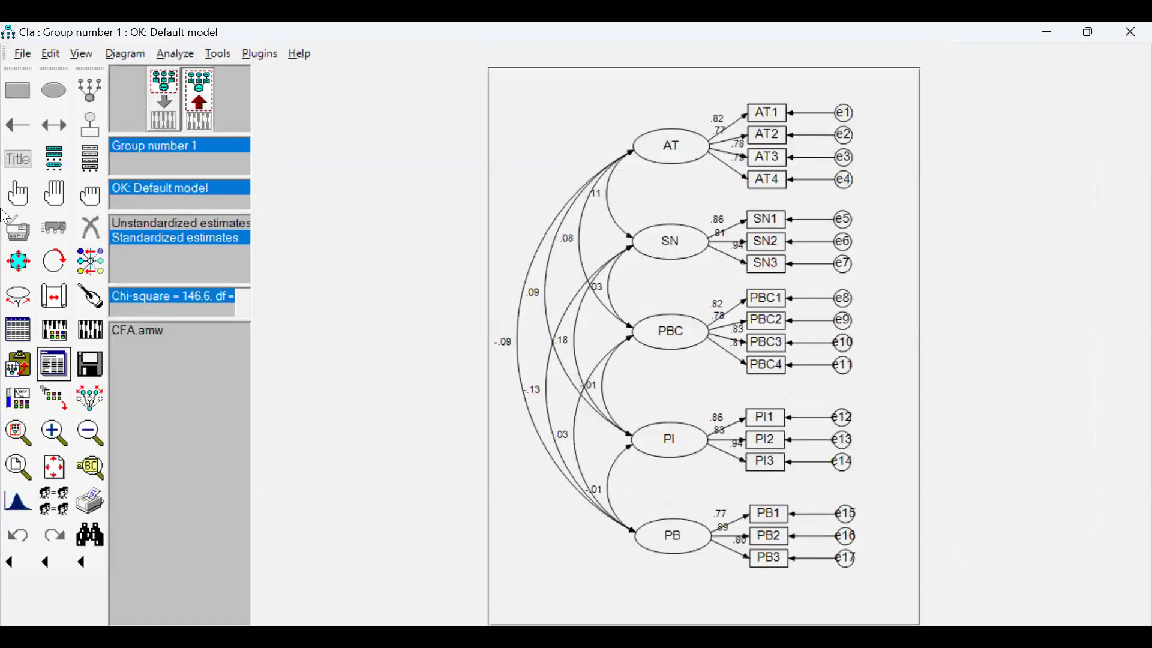
Switch to Amos Graphics, start a new project and set its page orientation to landscape.
left_click(19, 55)
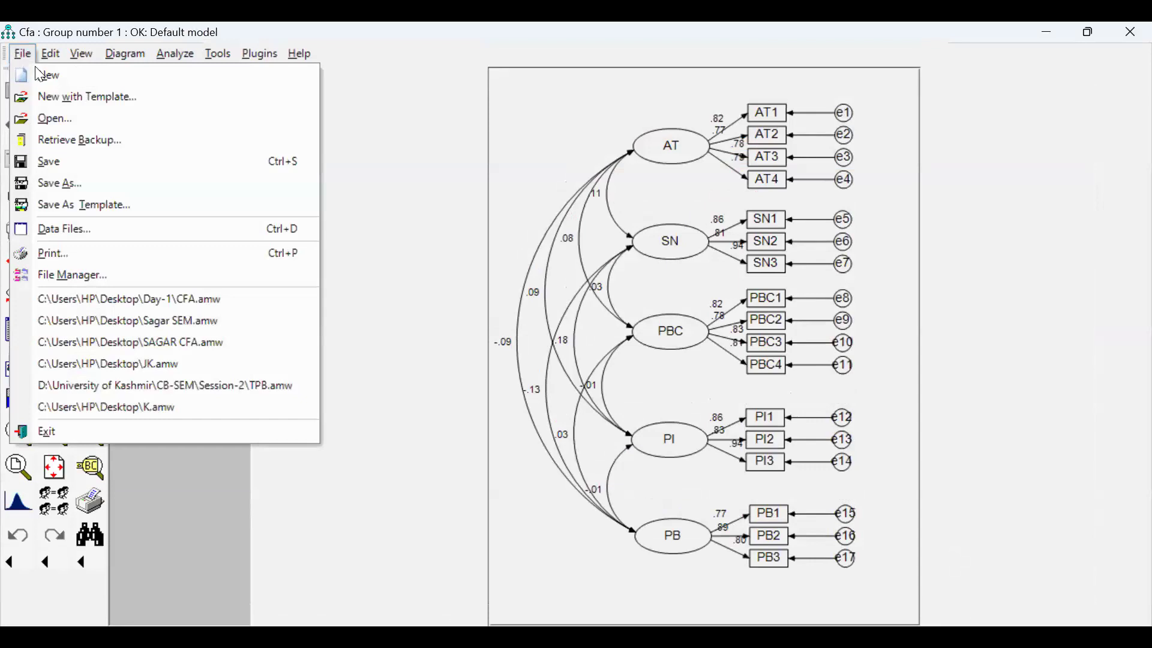
left_click(166, 72)
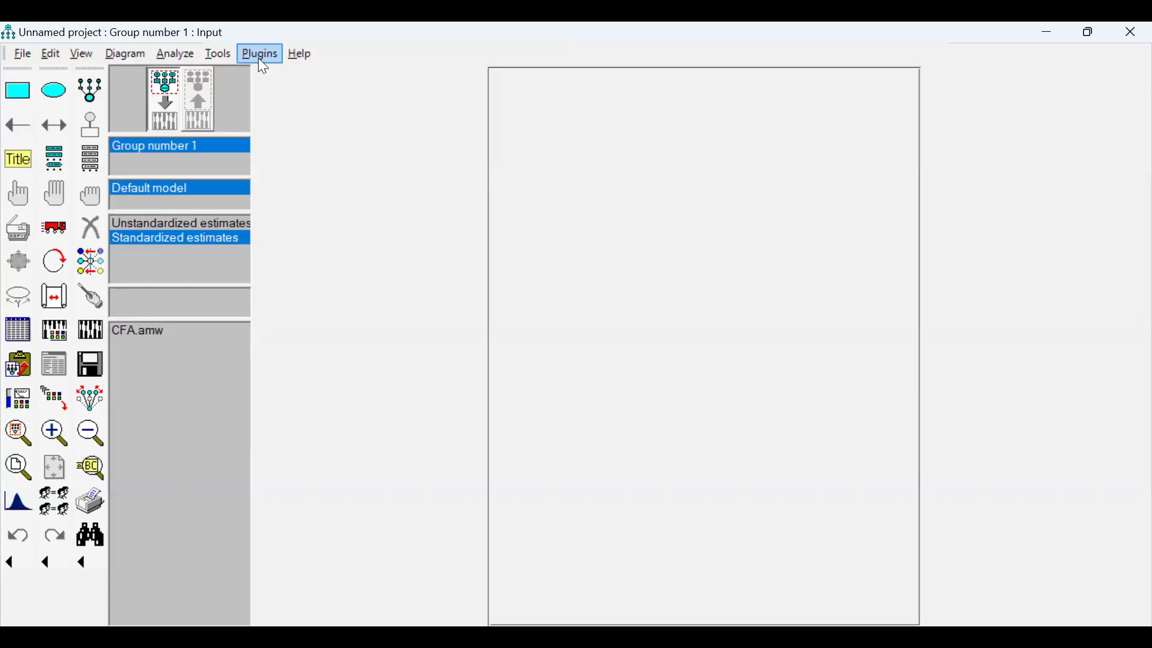
left_click(84, 55)
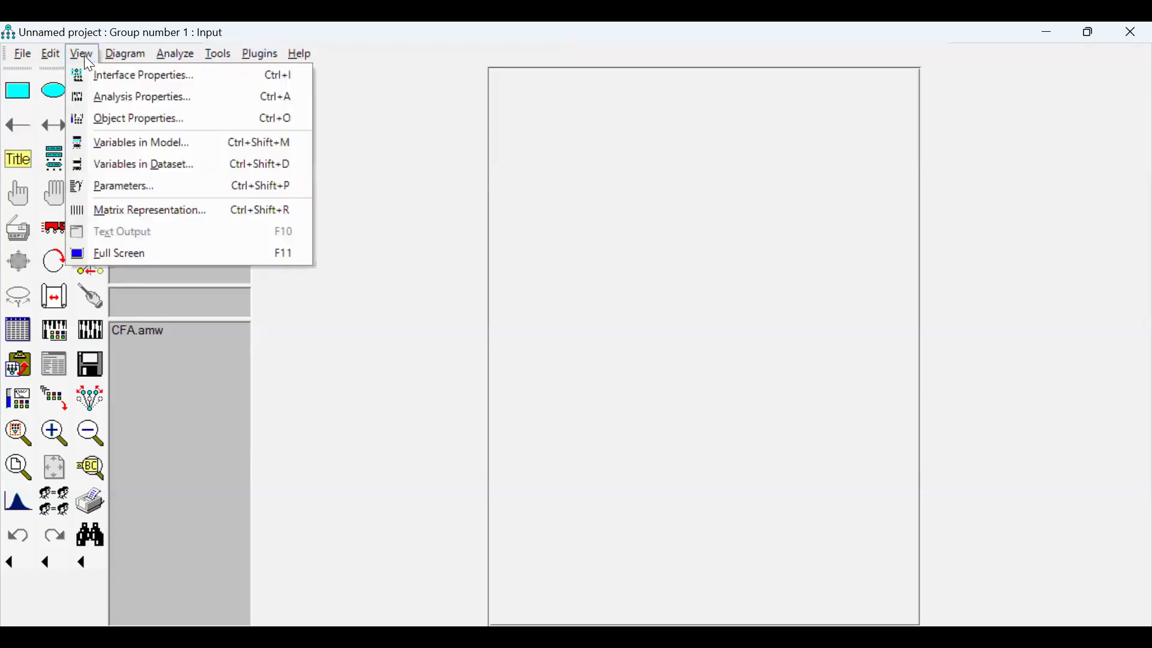
left_click(133, 84)
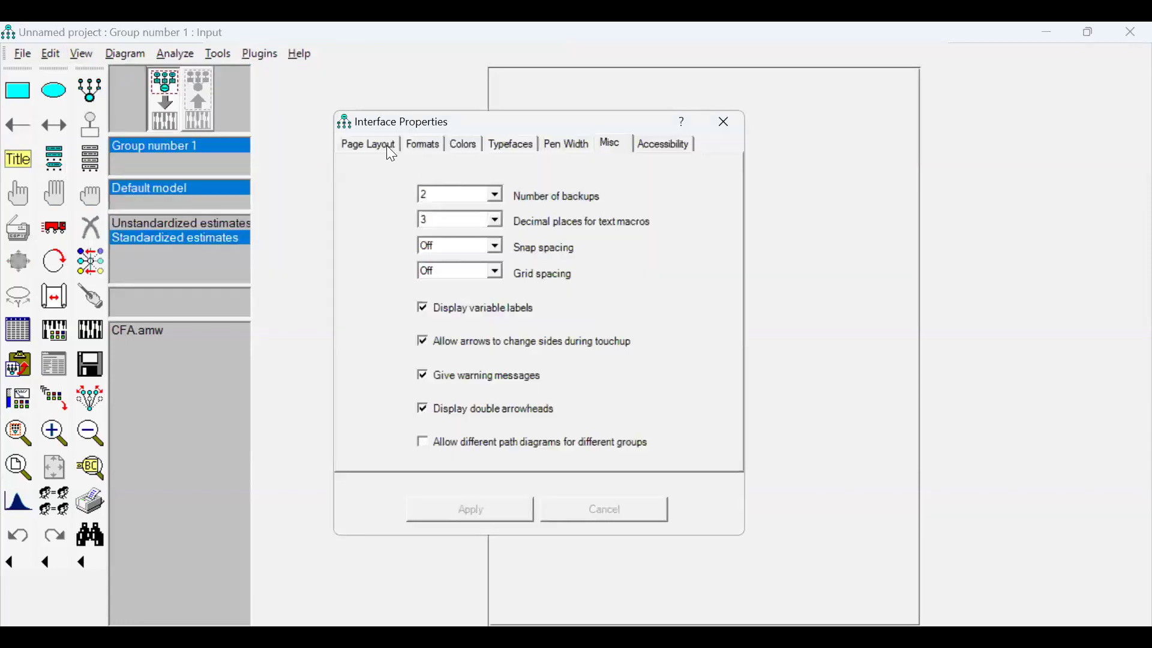
left_click(388, 147)
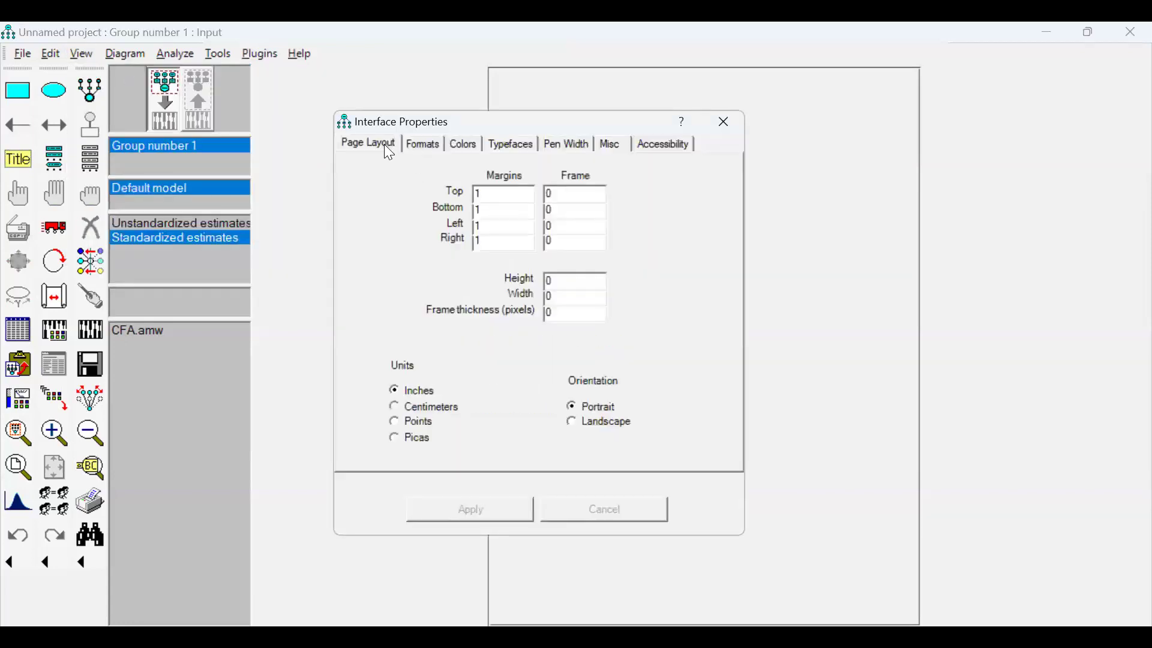
left_click(572, 425)
left_click(471, 511)
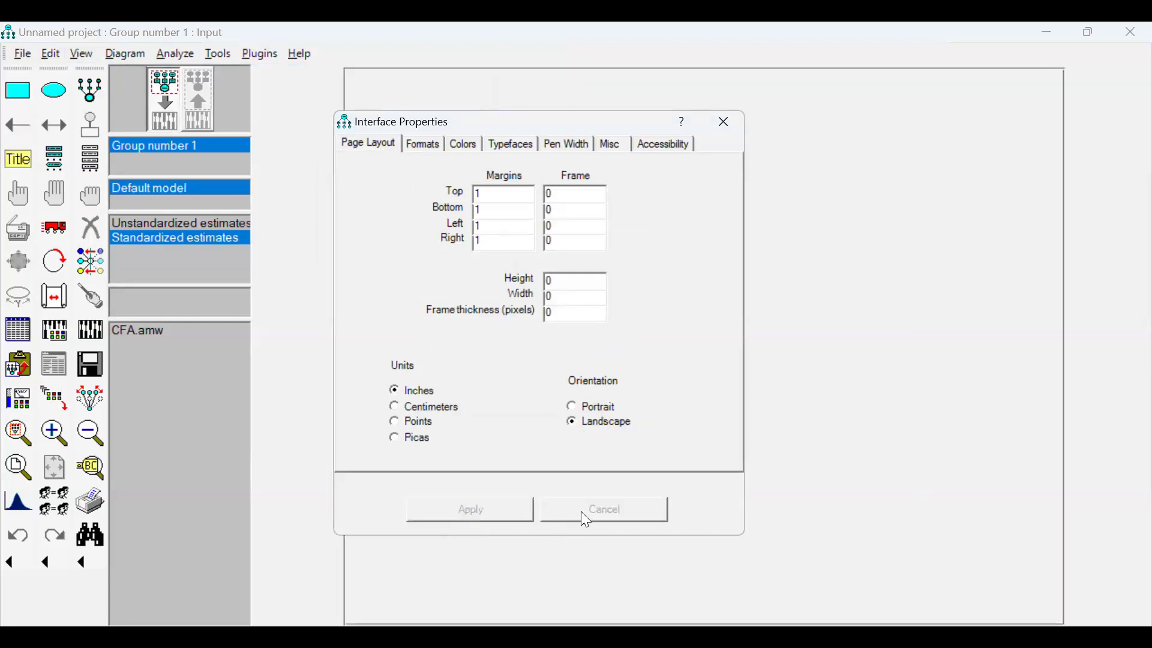
left_click(749, 171)
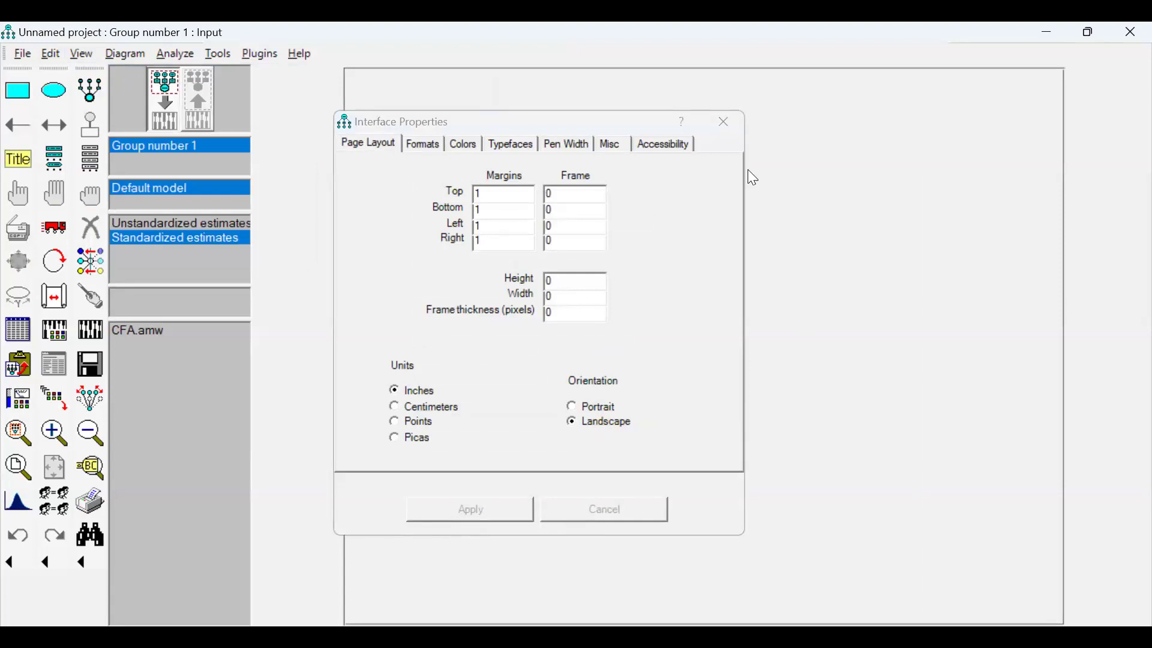
left_click(726, 126)
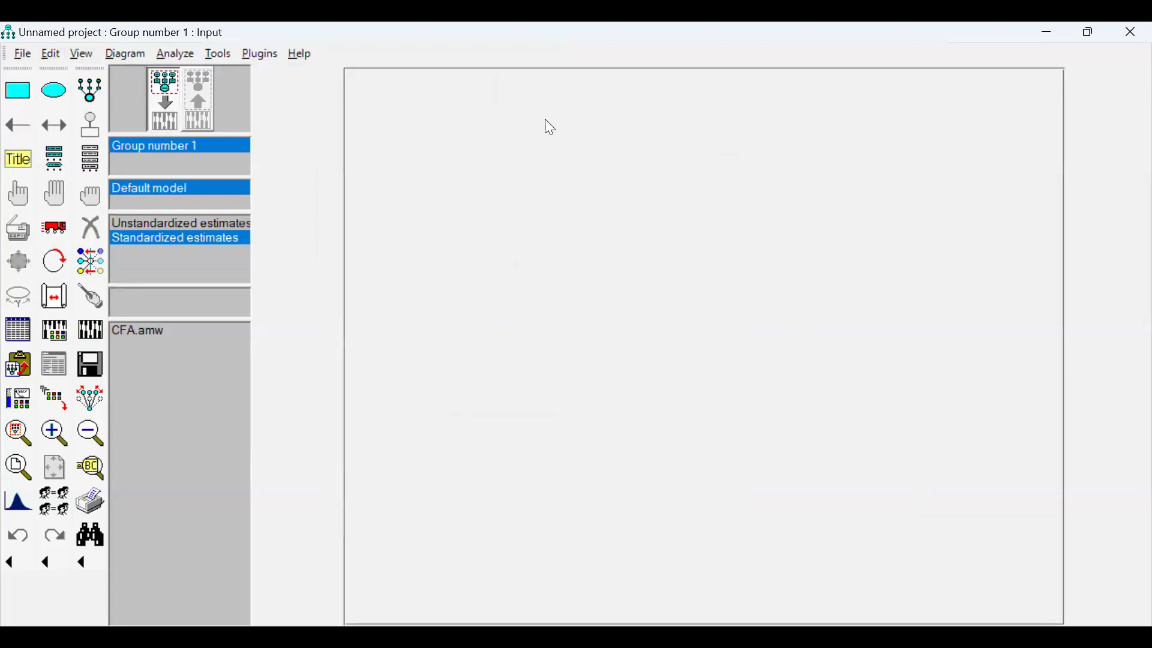
Draw a latent variable ellipse and duplicate it into five: three stacked in one column and two in line beside the middle one.
left_click(52, 94)
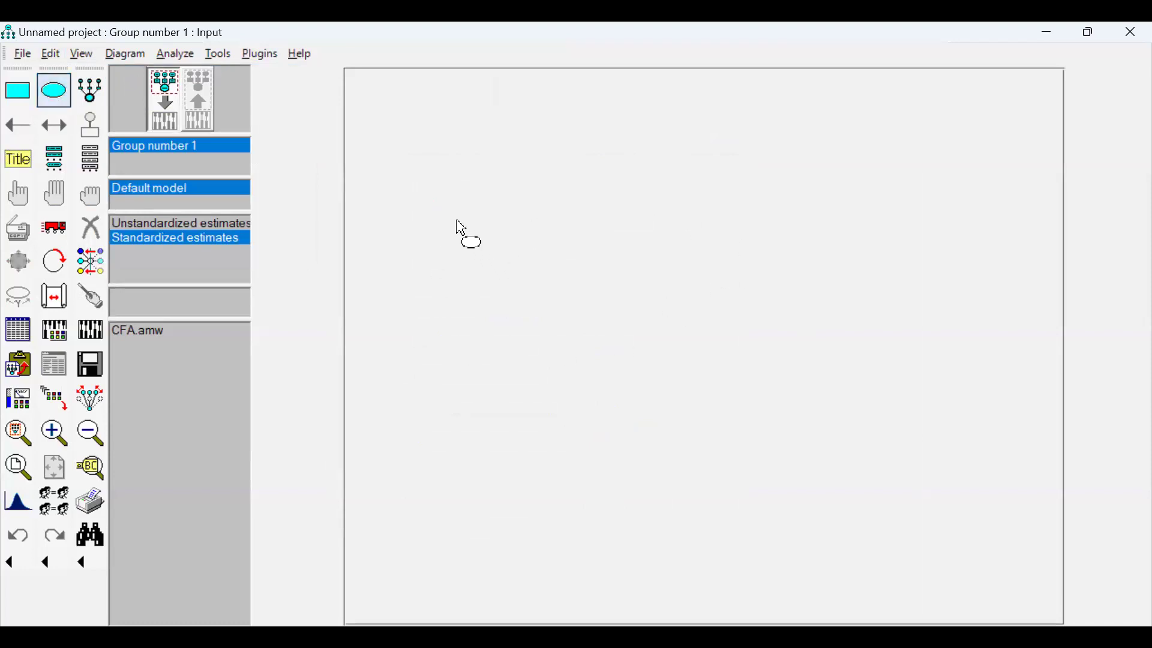
left_click_drag(457, 214, 540, 257)
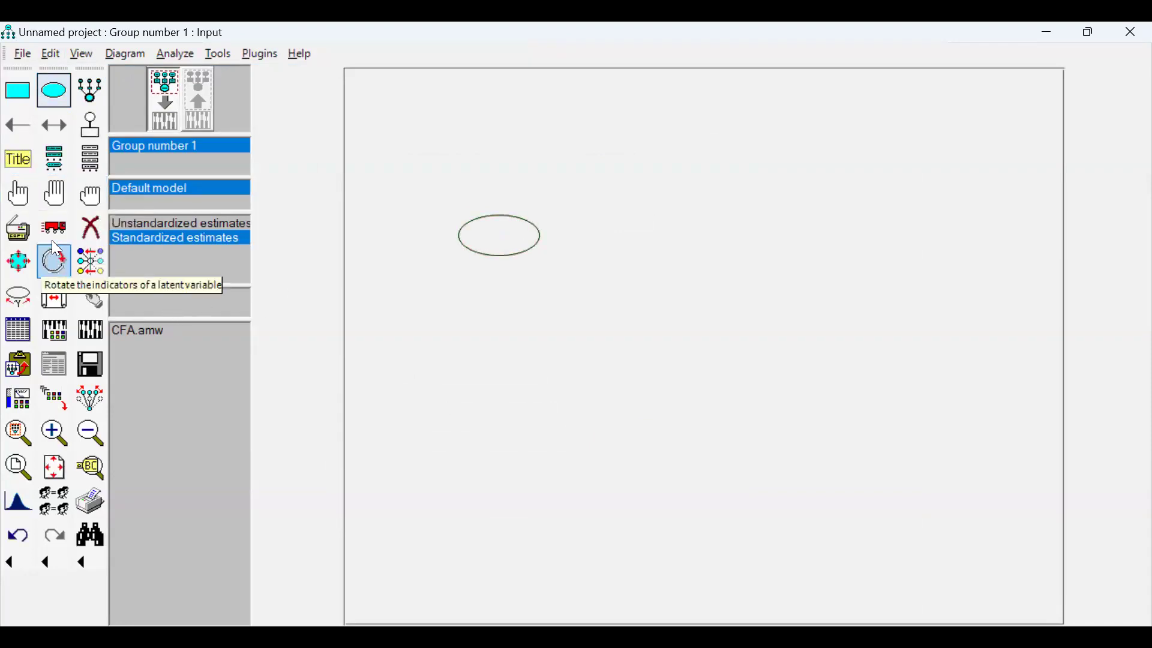
left_click(17, 227)
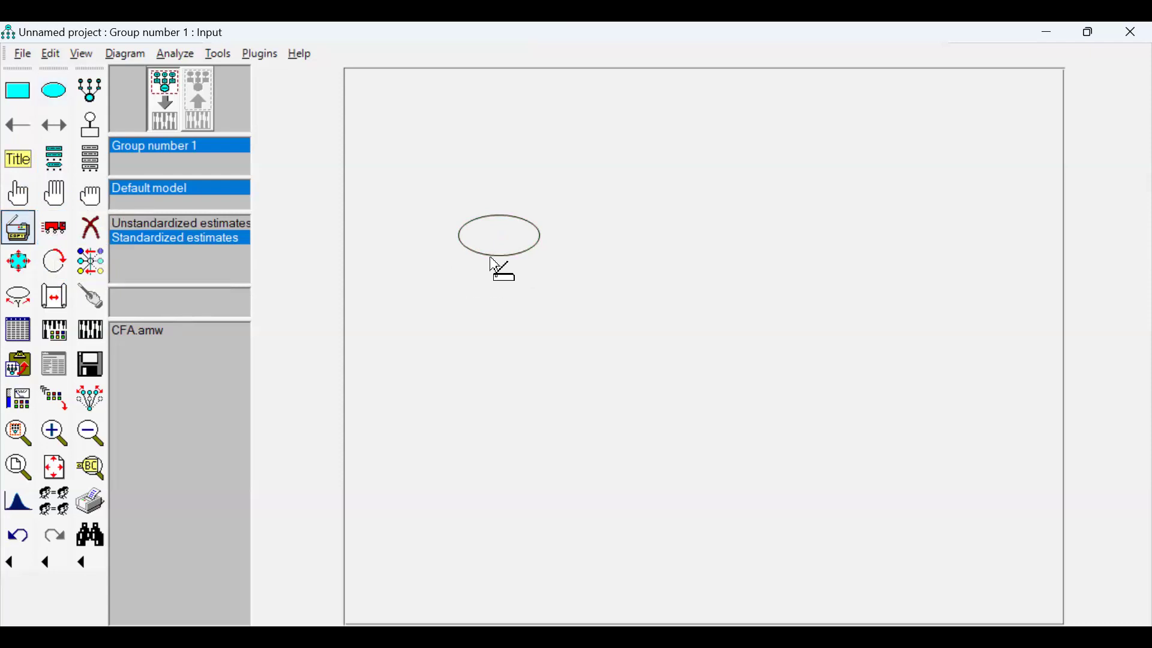
left_click_drag(496, 265, 497, 500)
left_click_drag(527, 365, 714, 353)
left_click_drag(717, 351, 897, 350)
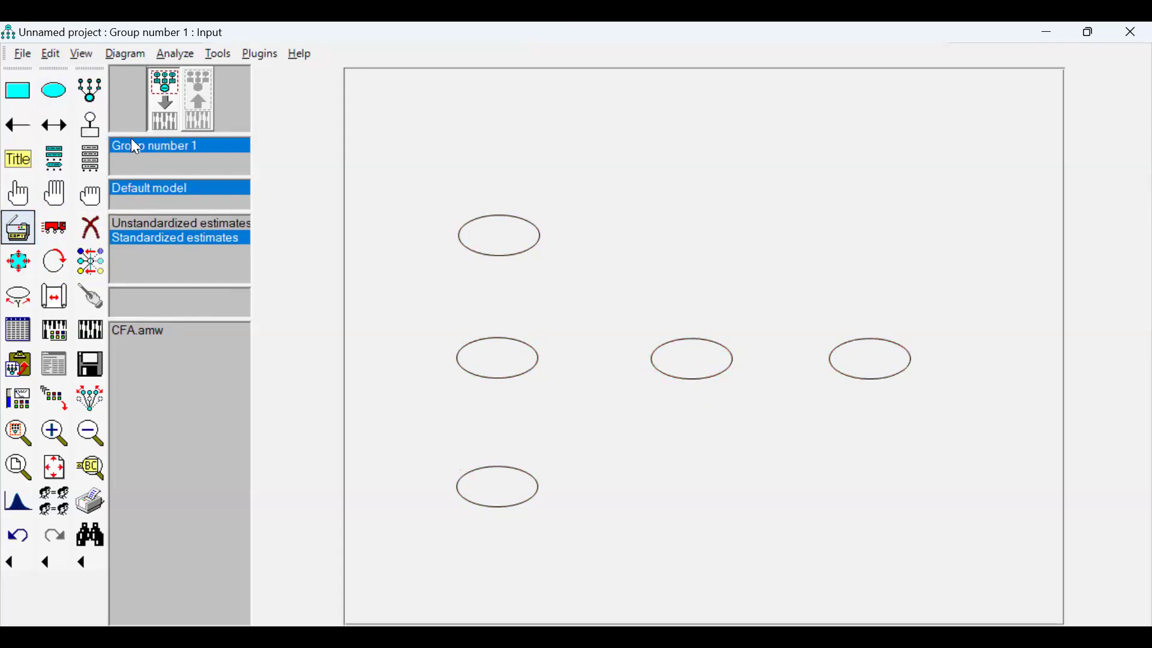
Add indicators with error terms to the three stacked latent variables: four to the upper, three to the middle and four to the lower.
left_click(96, 89)
left_click(502, 223)
left_click(502, 224)
left_click(502, 223)
left_click(502, 223)
left_click(479, 354)
left_click(480, 354)
left_click(479, 354)
left_click(476, 469)
left_click(477, 469)
left_click(477, 469)
left_click(483, 466)
Add three indicators with error terms to each of the two latent variables beside the stacked column.
left_click(694, 345)
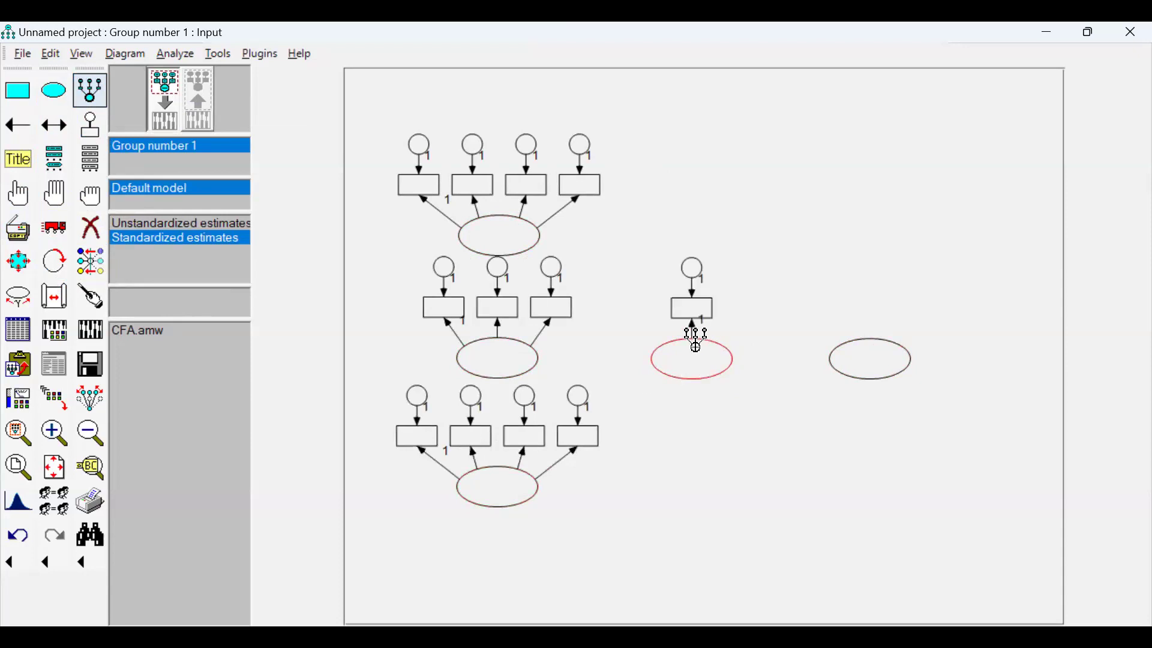
left_click(695, 345)
left_click(696, 345)
left_click(869, 343)
left_click(869, 343)
left_click(870, 343)
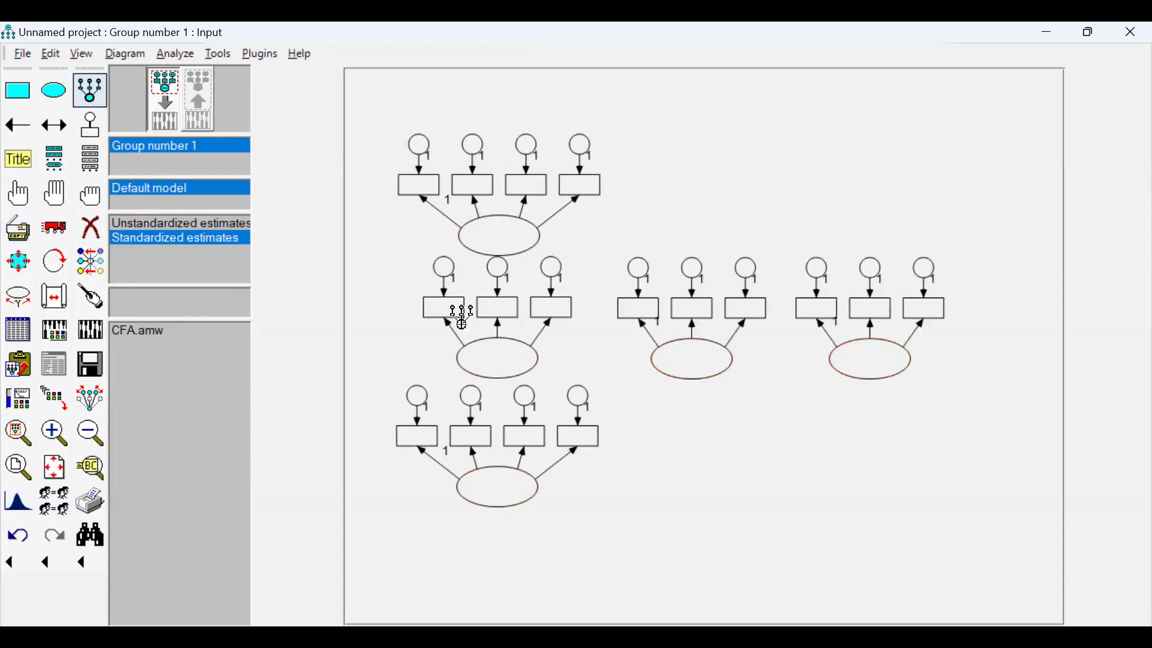
Rotate the indicators so they point outward: right for the far-right latent variable, left for the middle stacked one and down for the lower one.
left_click(53, 263)
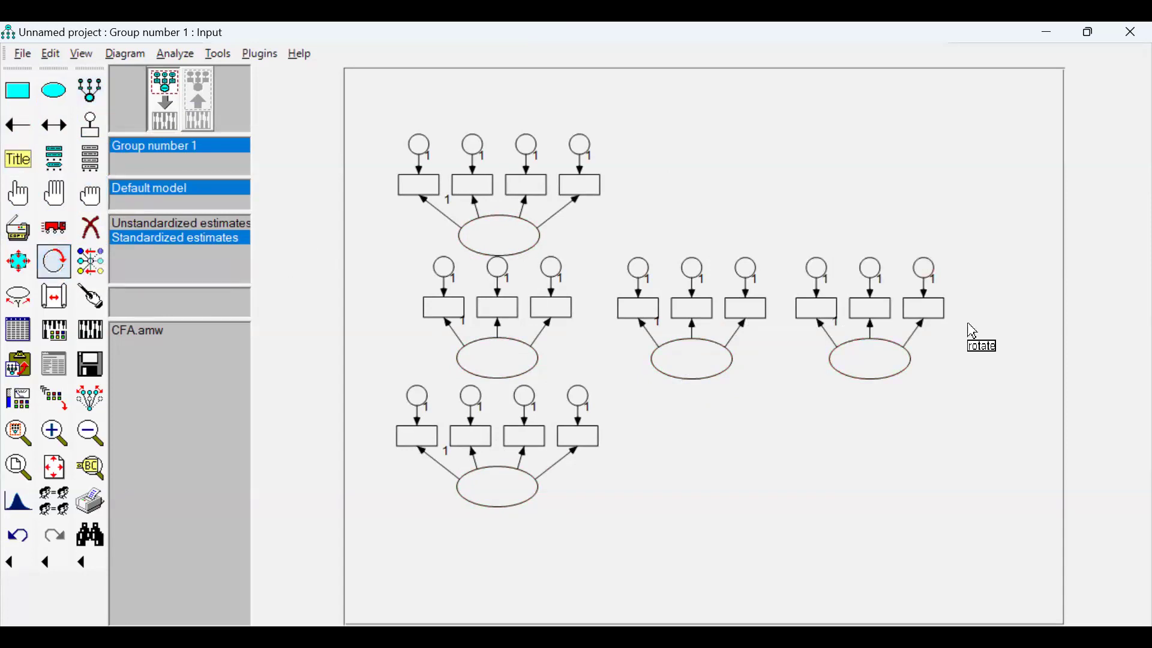
left_click(885, 360)
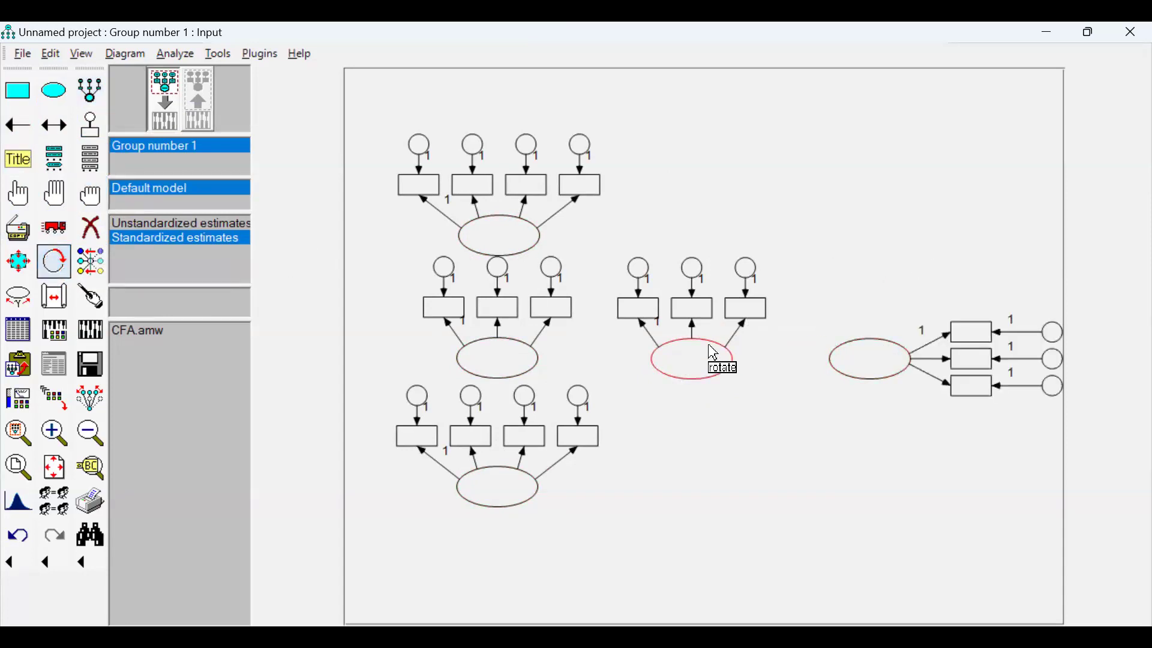
left_click(503, 249)
left_click(504, 248)
left_click(504, 249)
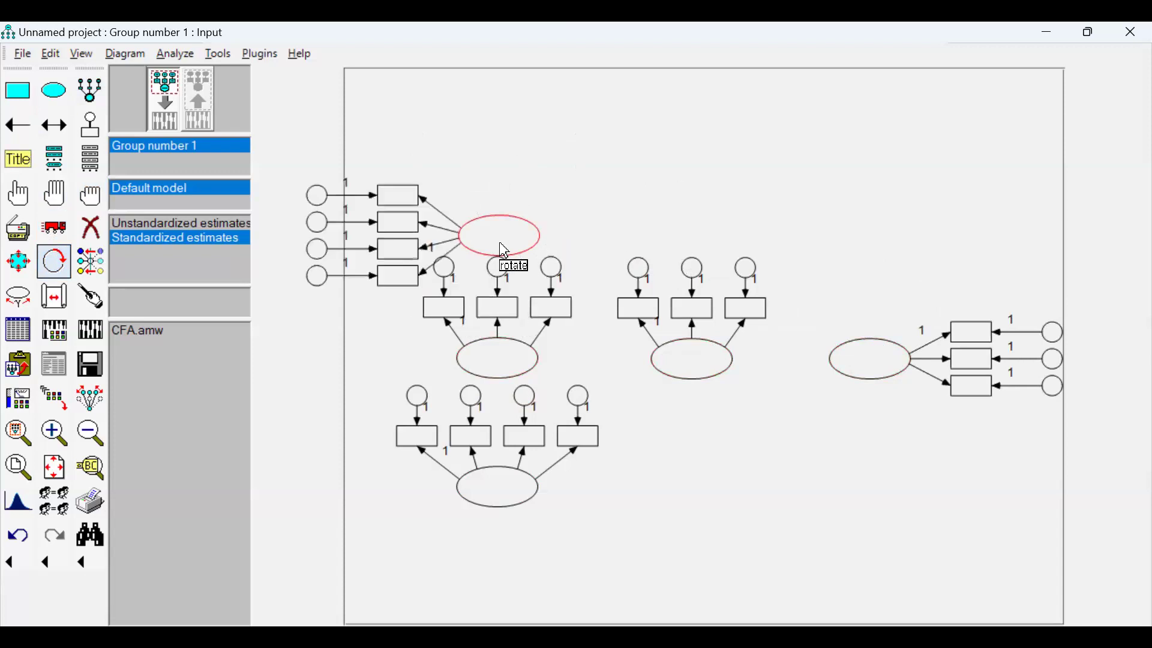
left_click(503, 246)
left_click(514, 363)
left_click(514, 361)
left_click(514, 361)
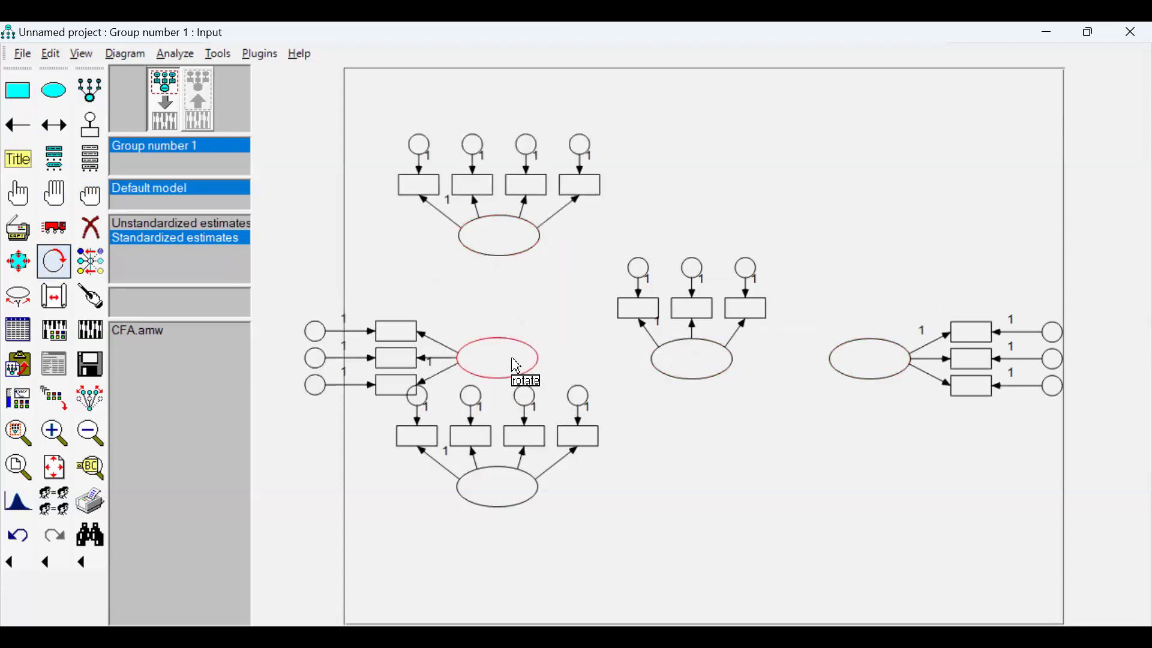
left_click(507, 484)
left_click(507, 484)
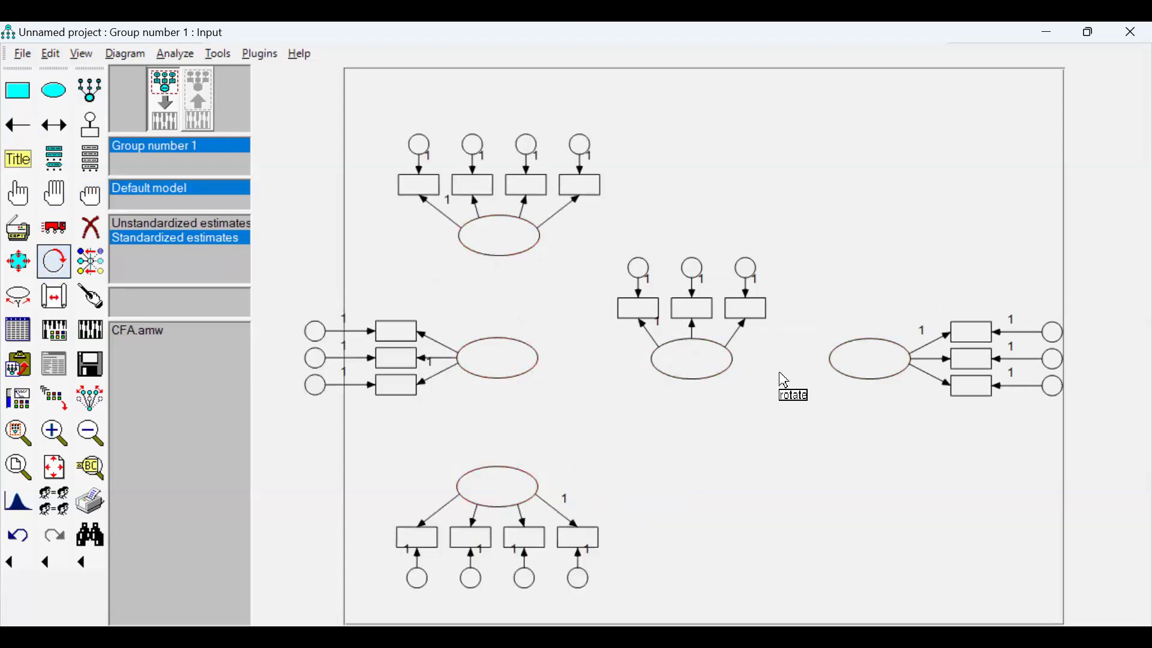
Draw single-headed paths from the three stacked latent variables to the central one, and from the central one to the far-right one.
left_click(18, 125)
left_click_drag(520, 256, 658, 359)
left_click_drag(514, 485, 840, 365)
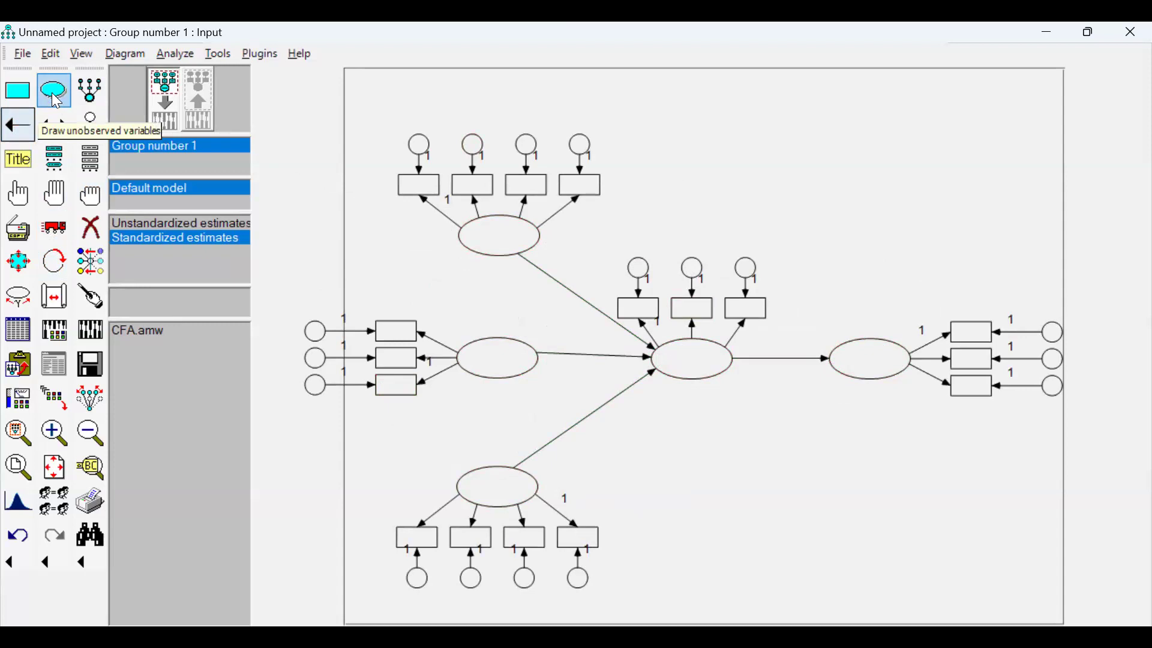
Select the three stacked exogenous latent variables and draw the covariances among them.
left_click(24, 203)
left_click(513, 246)
left_click(498, 358)
left_click(471, 478)
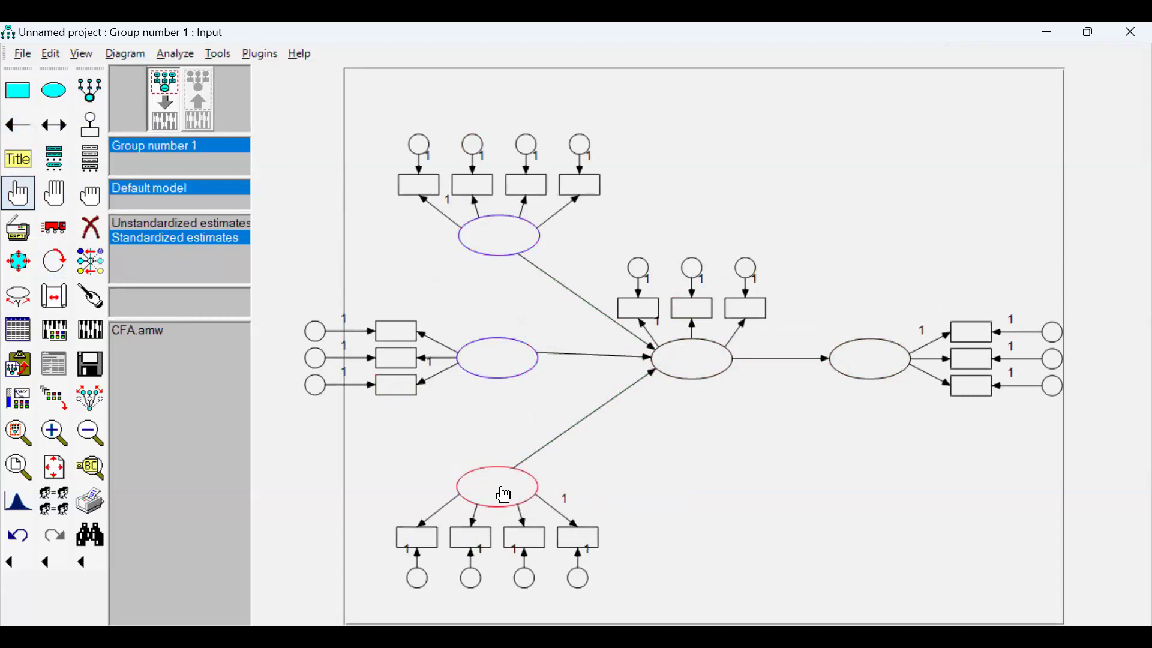
left_click(262, 55)
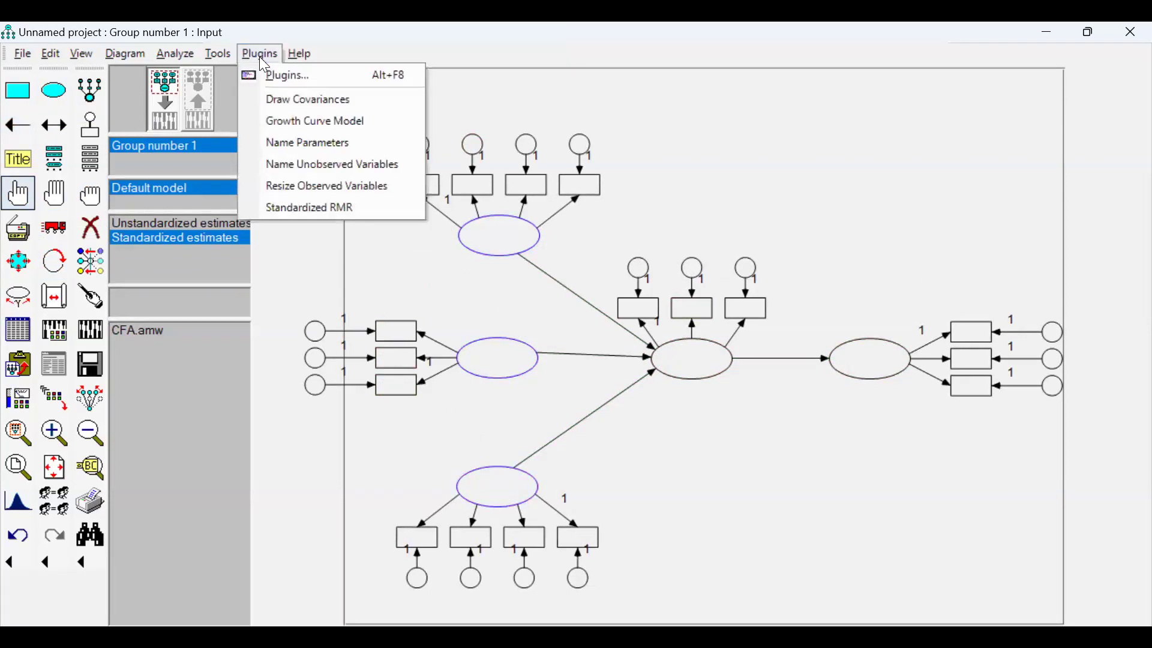
left_click(288, 101)
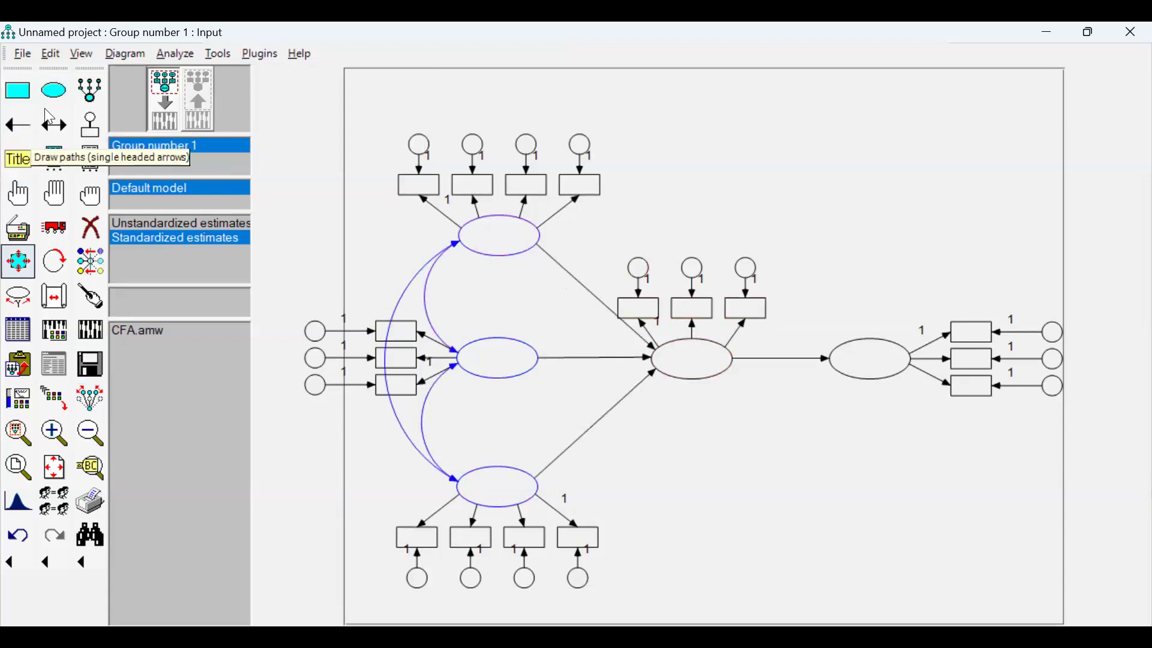
Deselect all objects and rotate the central latent variable's indicators so they sit below it.
left_click(90, 198)
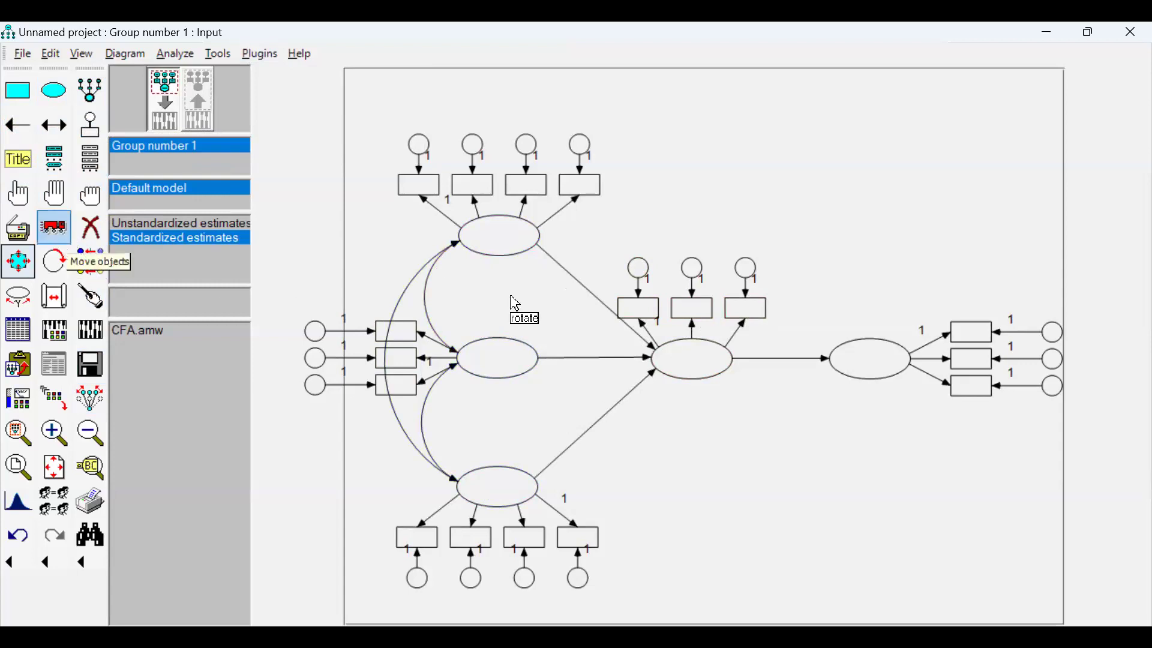
left_click(691, 361)
left_click(692, 363)
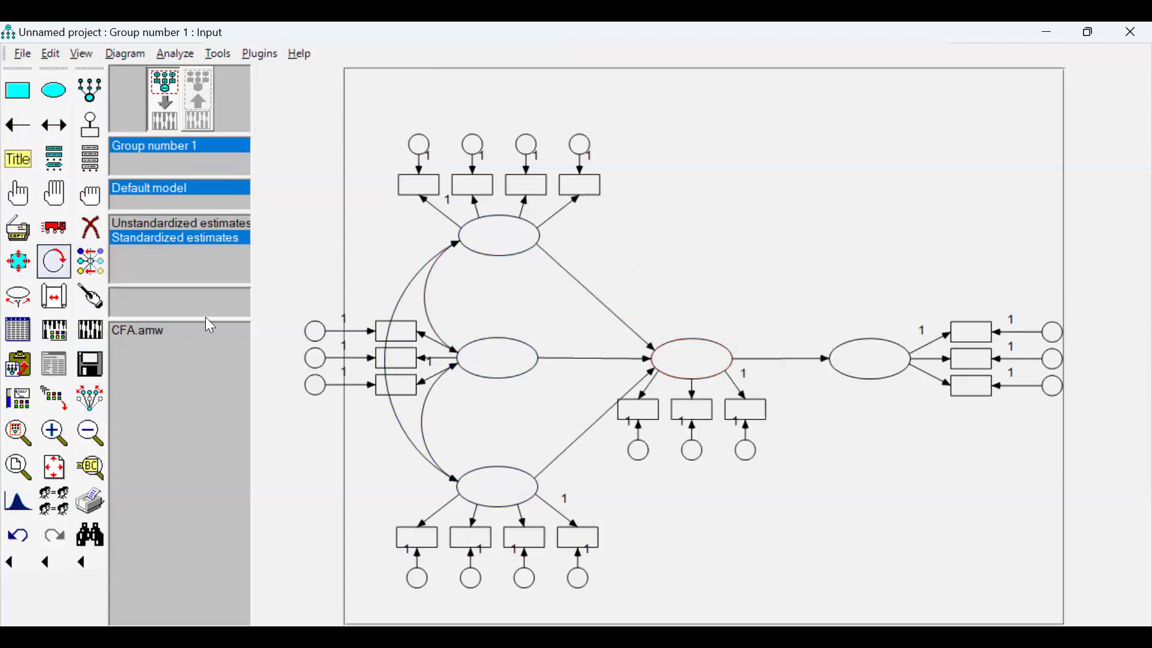
Add a residual error term above each of the two endogenous latent variables.
left_click(90, 125)
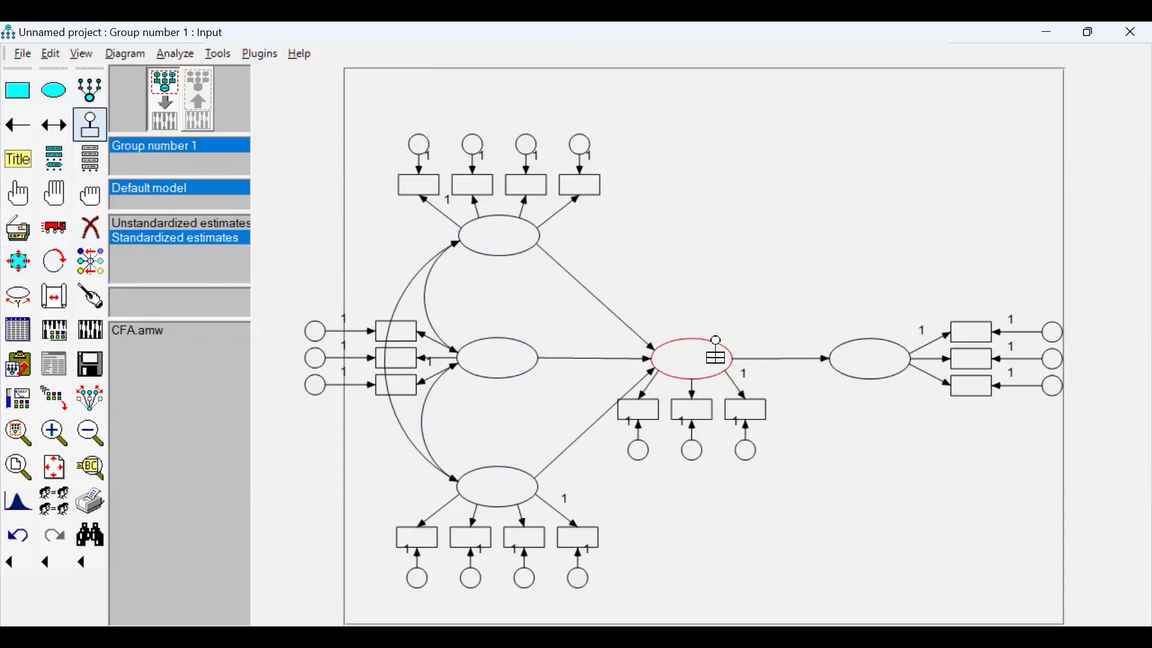
left_click(699, 333)
left_click(869, 334)
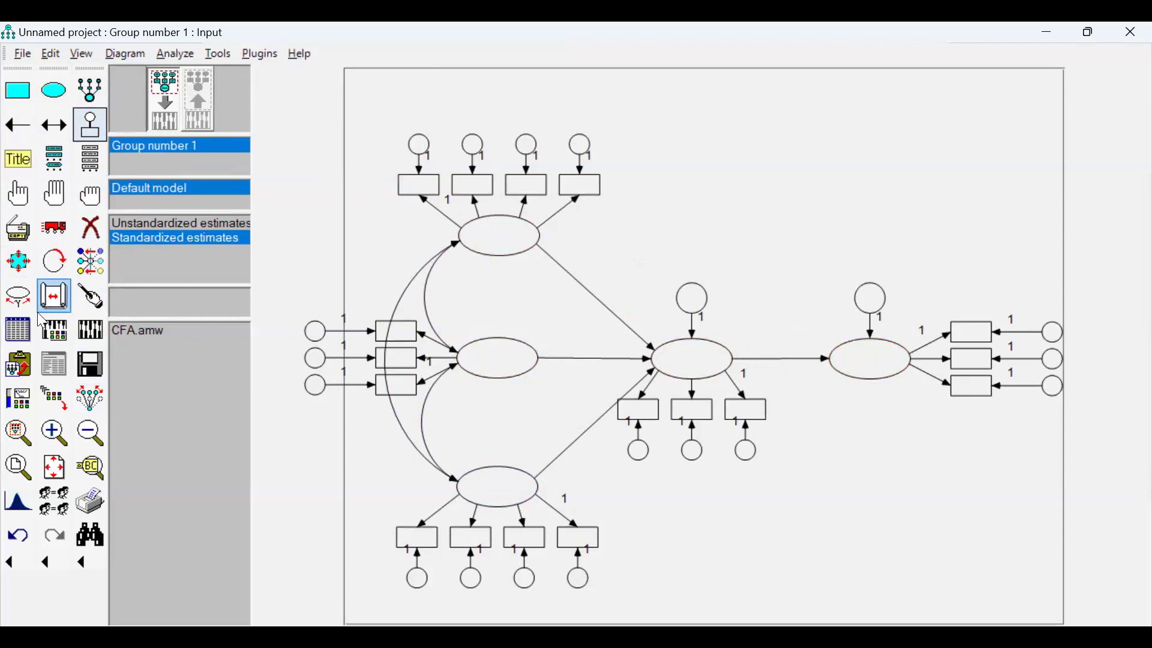
left_click(54, 227)
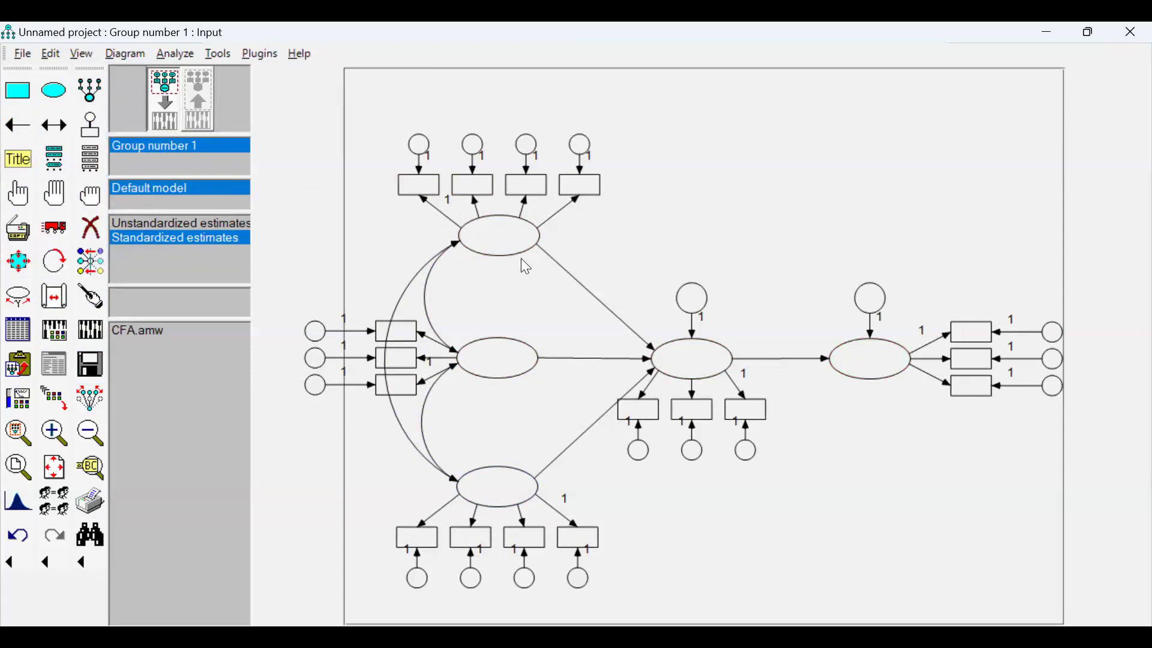
Name the upper exogenous latent variable AT and the middle one SN.
right_click(486, 231)
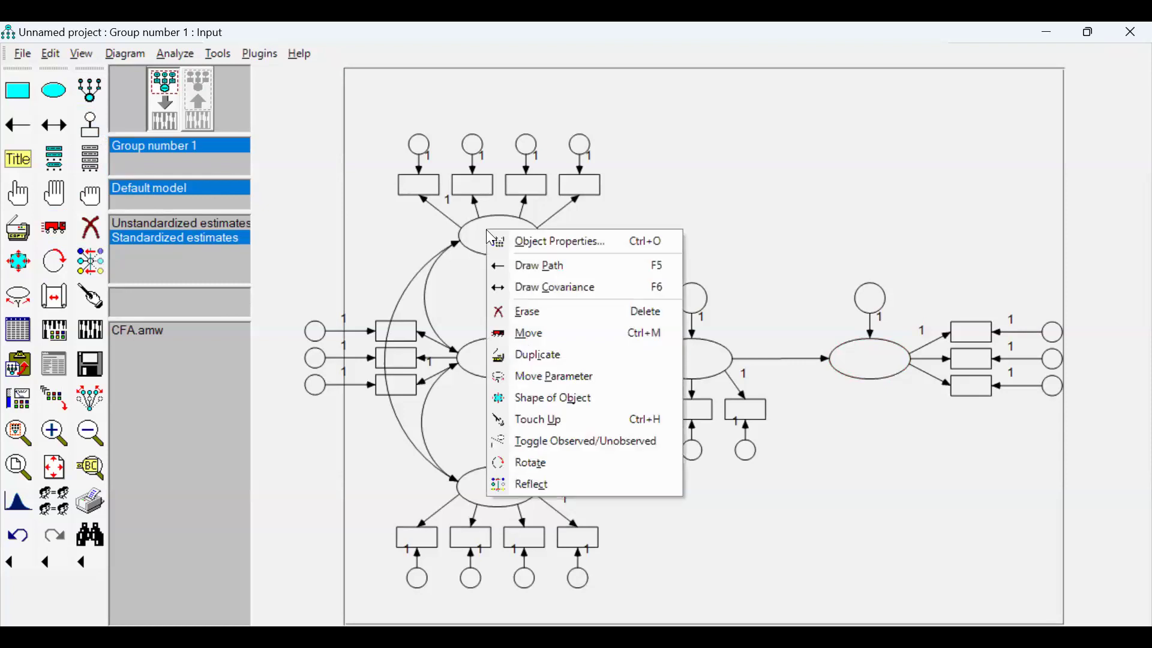
left_click(537, 242)
type("AT")
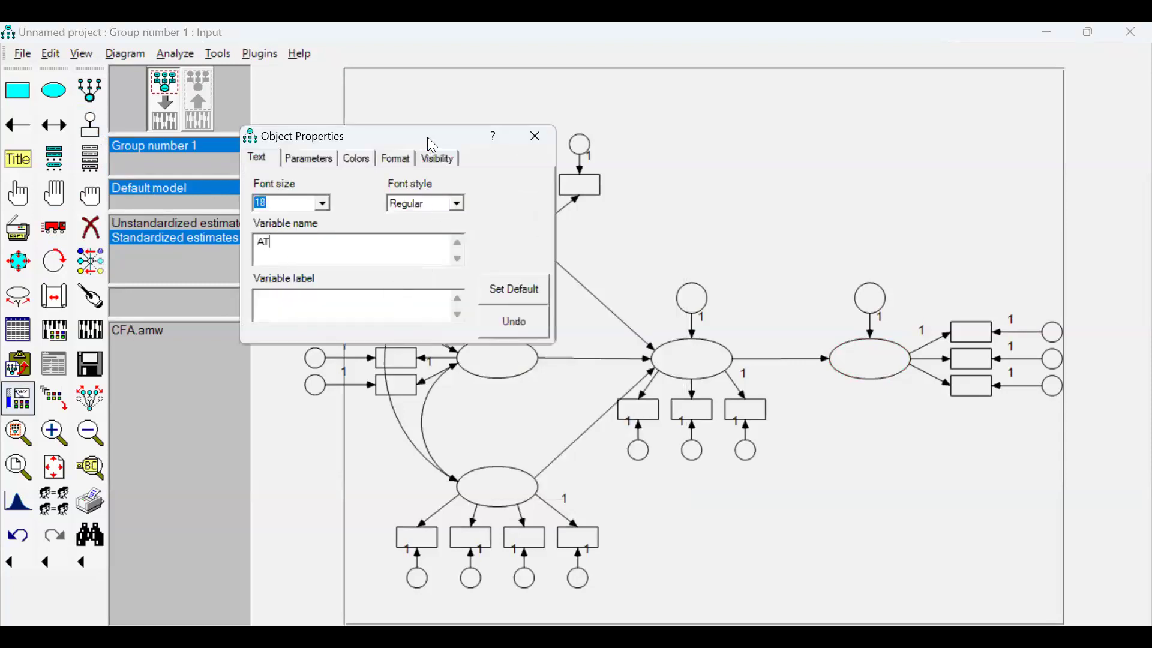
left_click_drag(431, 144, 852, 131)
left_click(516, 360)
type("SN")
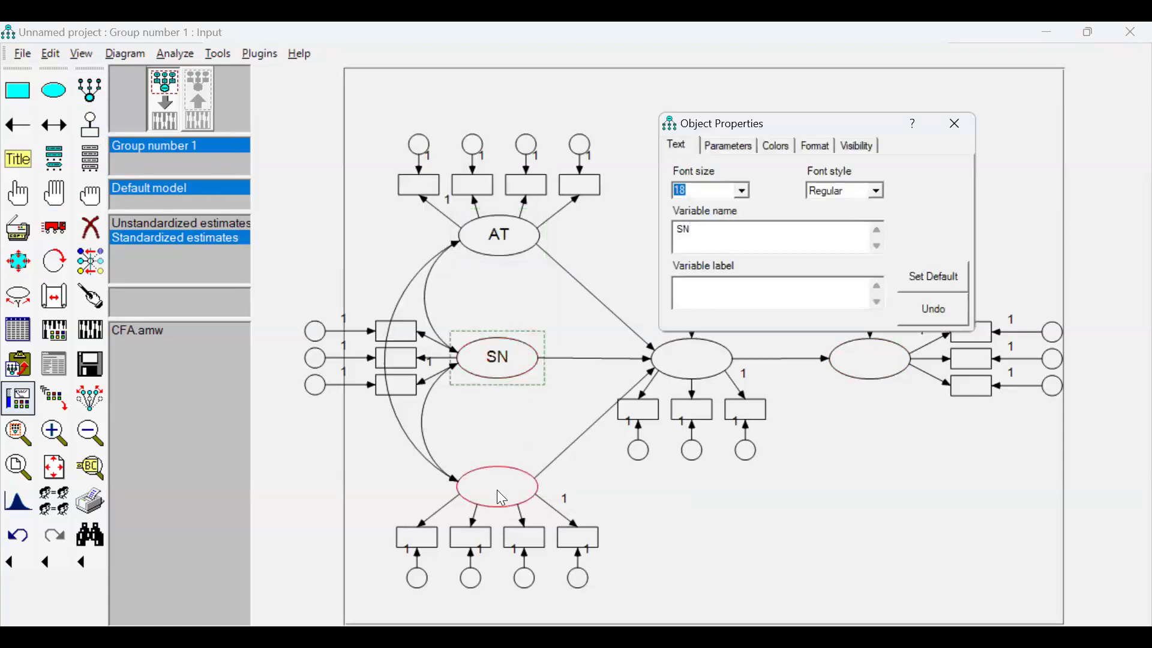
Name the lower exogenous latent variable PBC, the central endogenous latent variable PI and the outcome latent variable PB.
left_click(498, 490)
type("PBC")
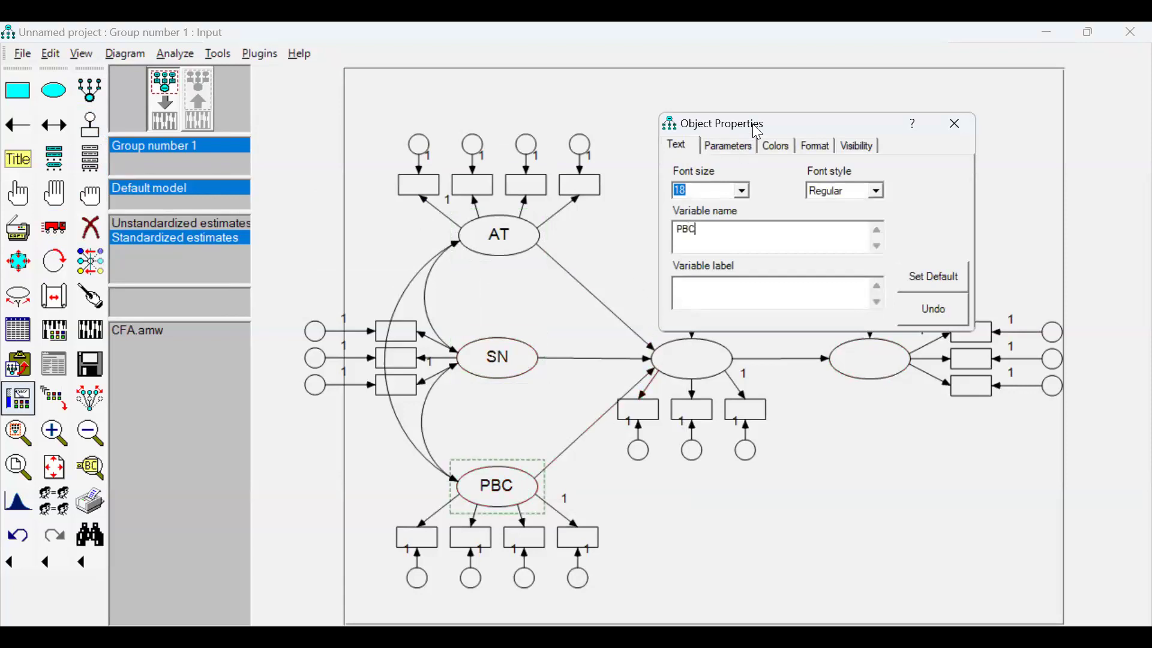
left_click(687, 356)
type("PI")
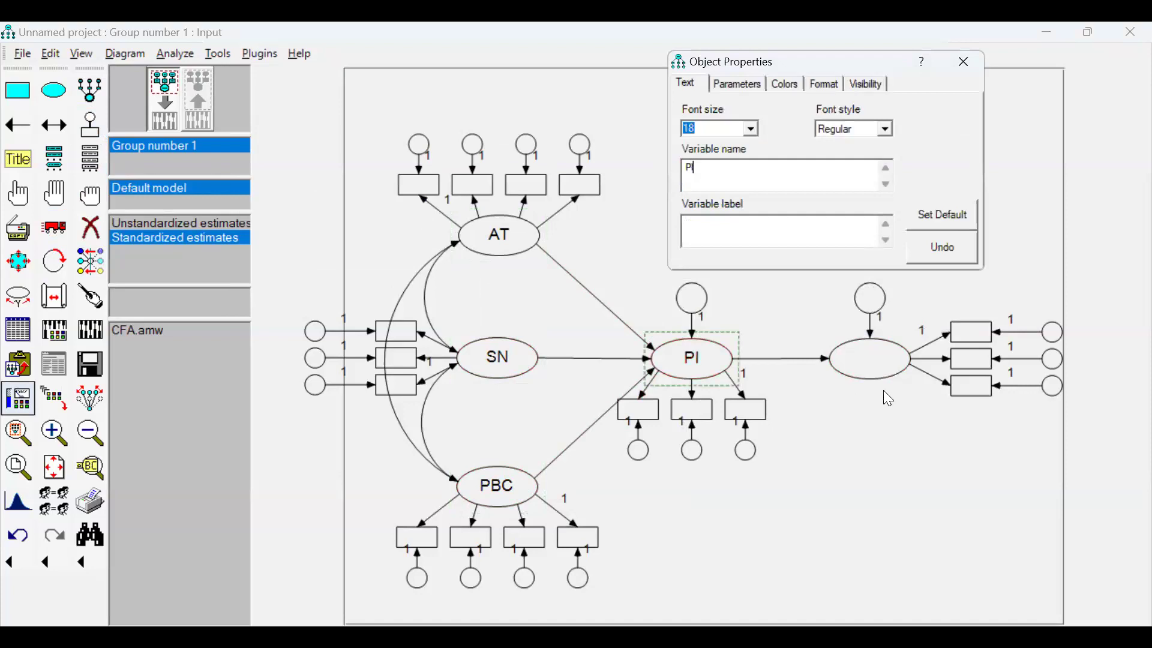
left_click(870, 359)
type("PB")
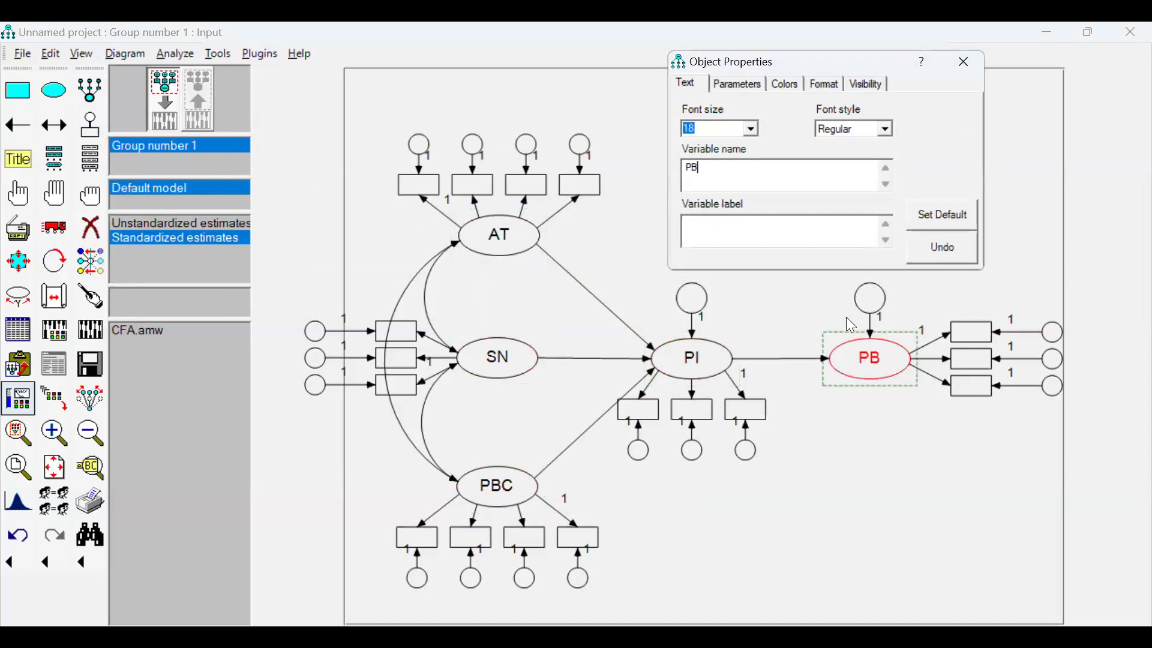
left_click(961, 66)
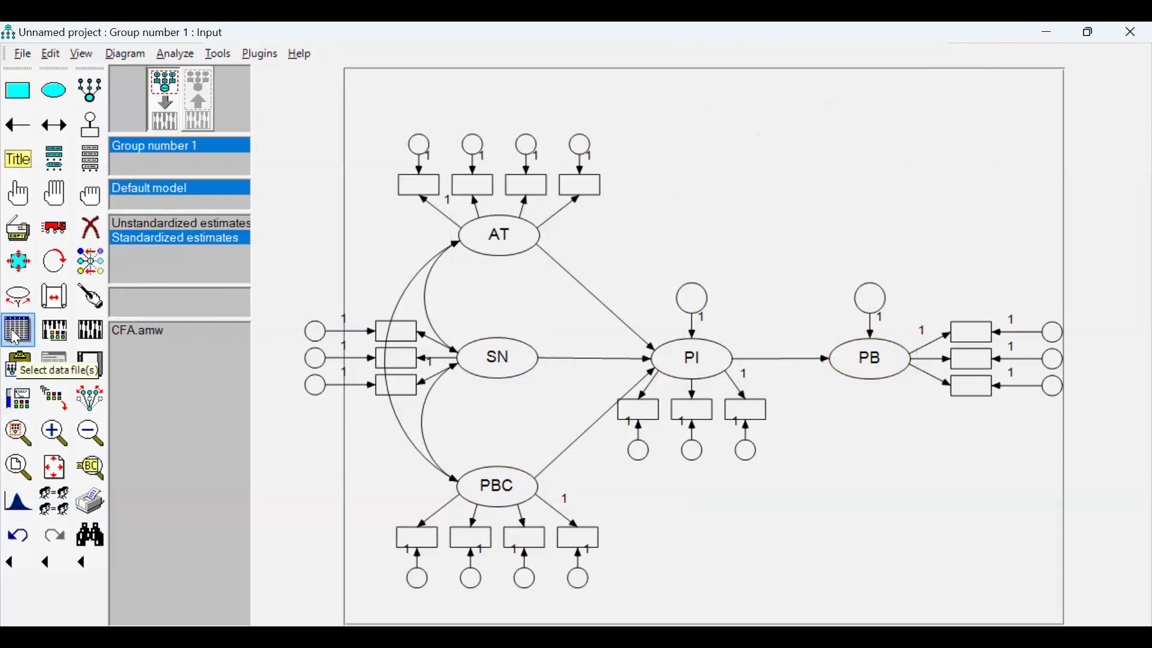
Attach the SPSS data file TPB.sav from within the Session-2 folder to Group number 1.
left_click(15, 339)
left_click(489, 359)
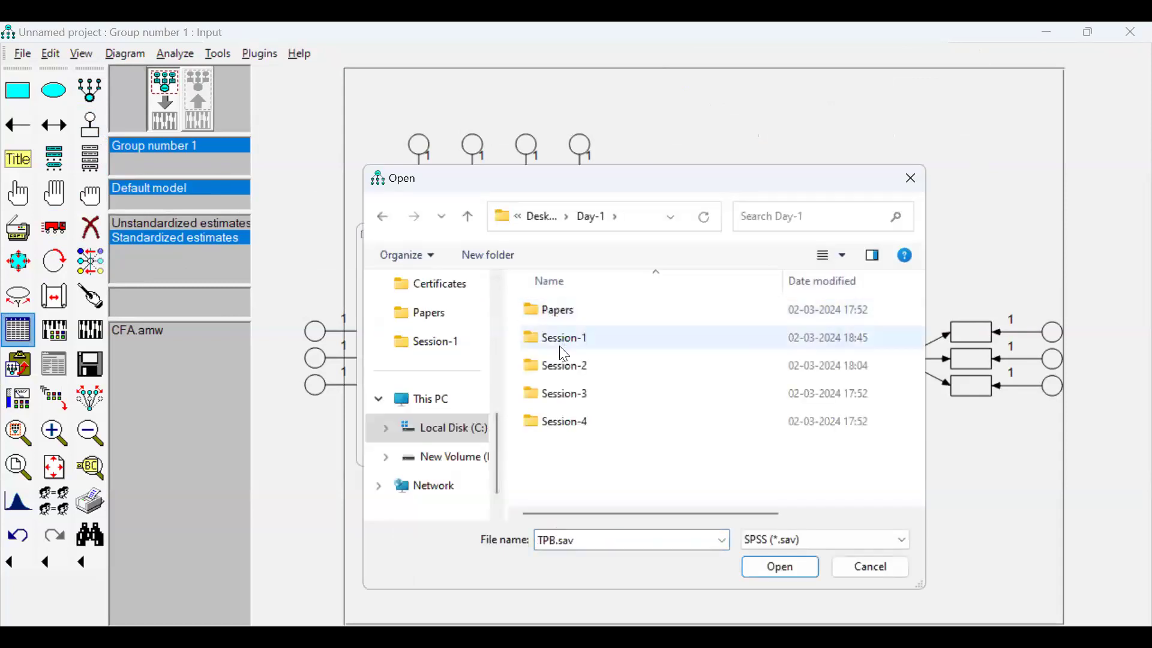
double_click(560, 367)
double_click(579, 317)
double_click(581, 322)
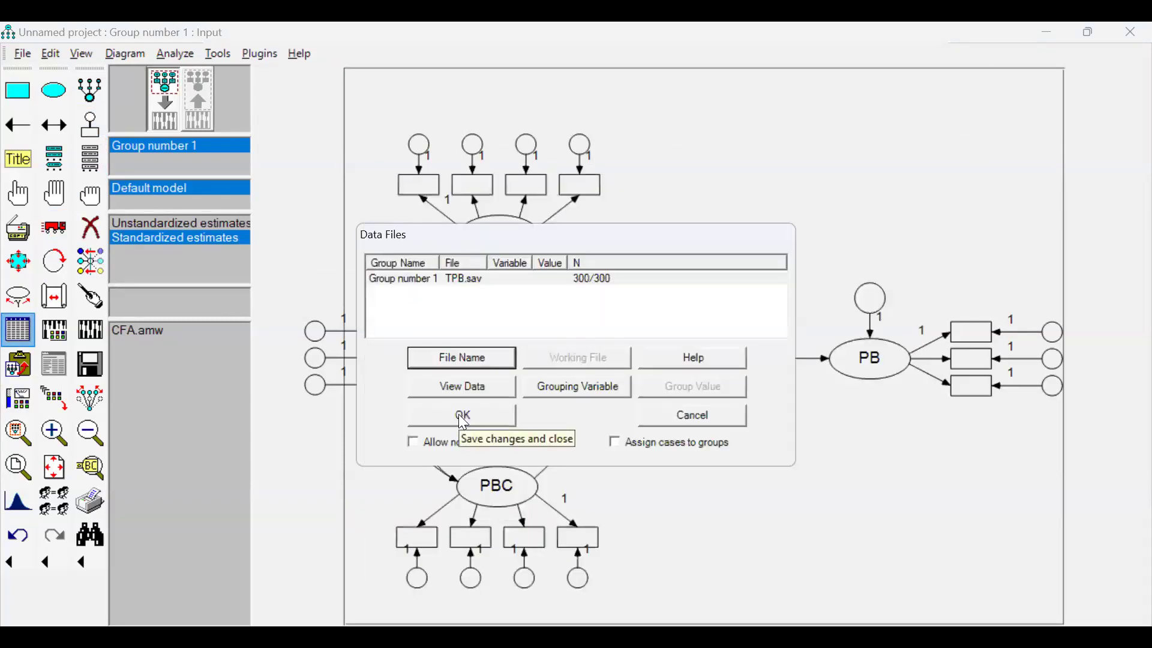
left_click(443, 414)
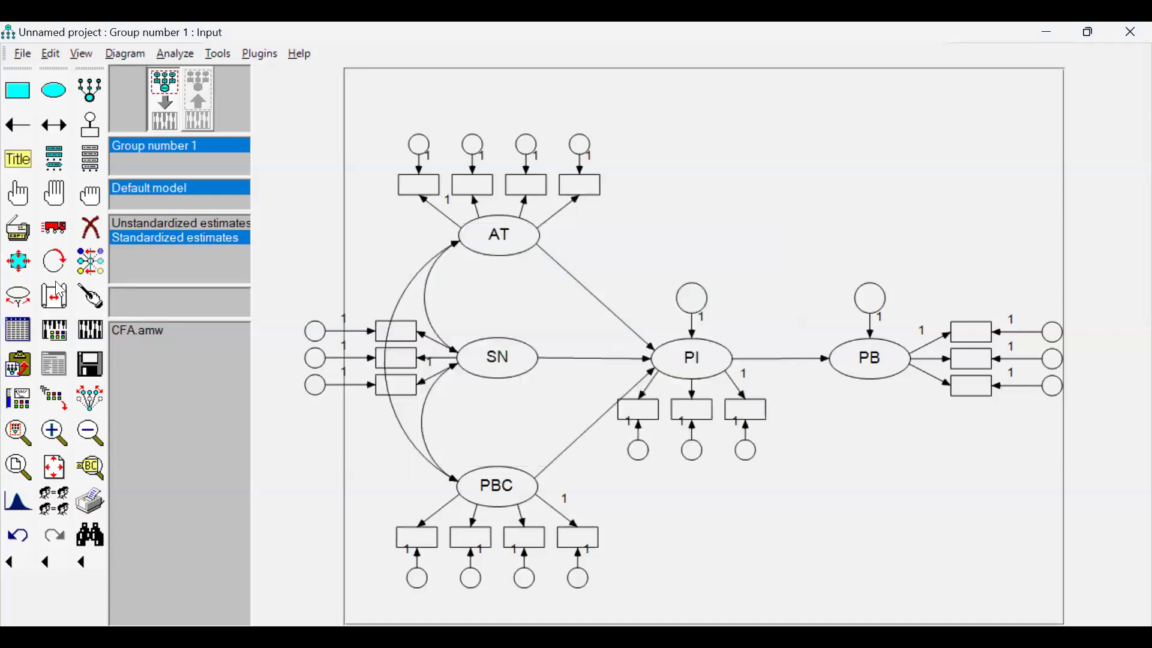
List the dataset's variables and turn off the display of variable labels in the interface properties.
left_click(91, 159)
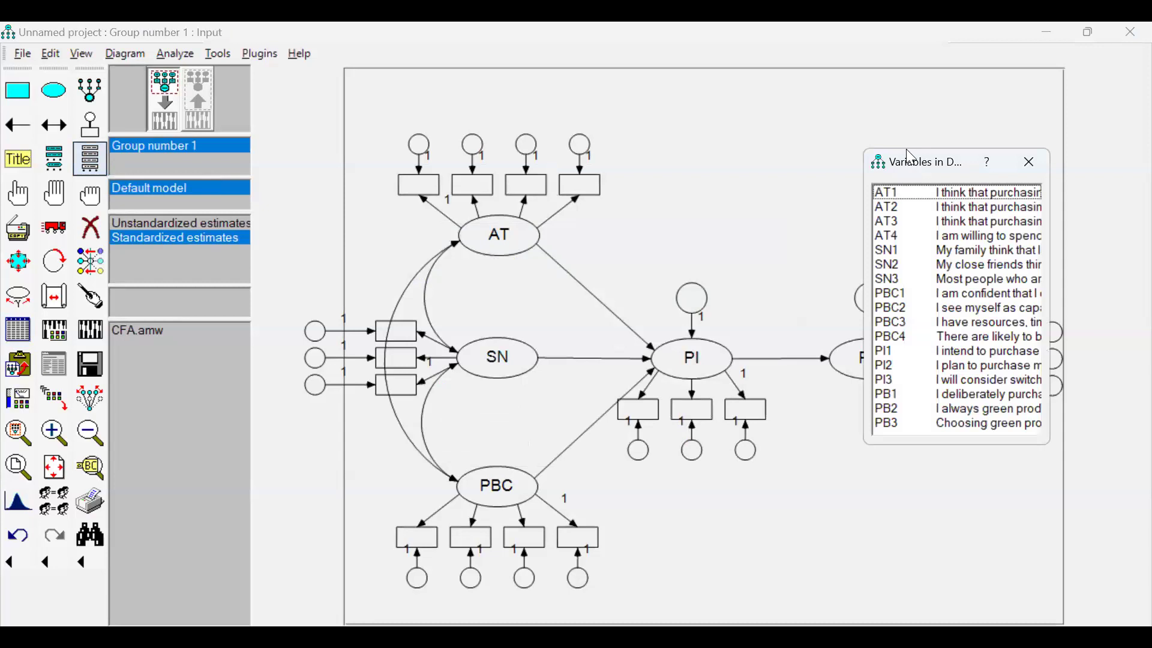
left_click_drag(910, 157, 782, 114)
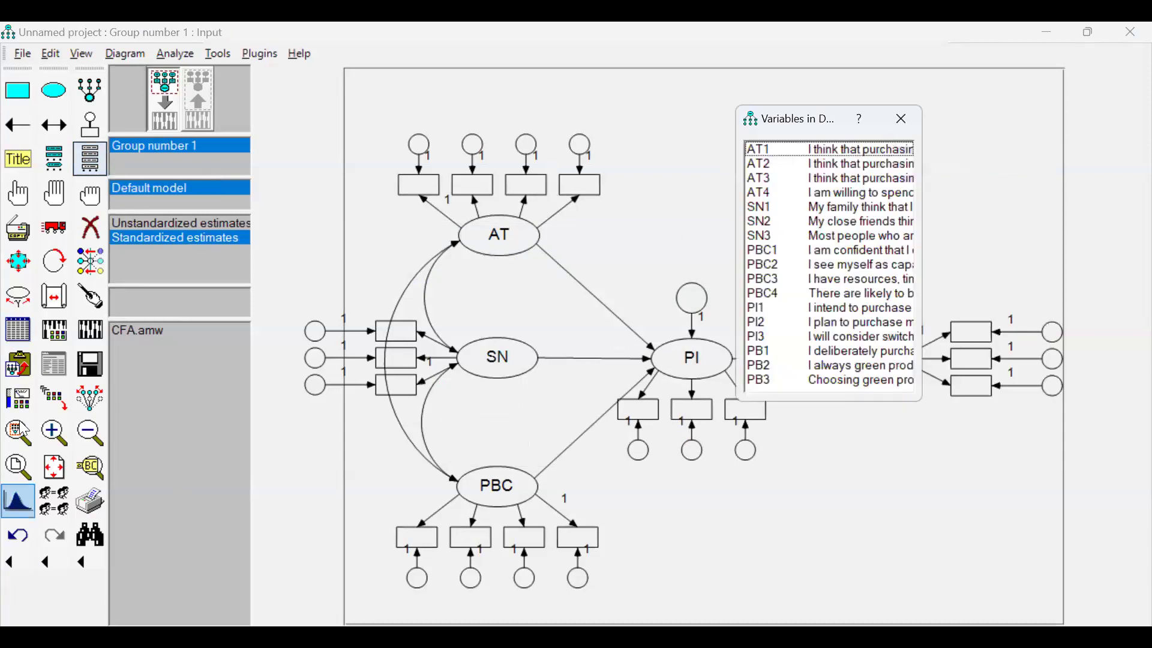
left_click(82, 55)
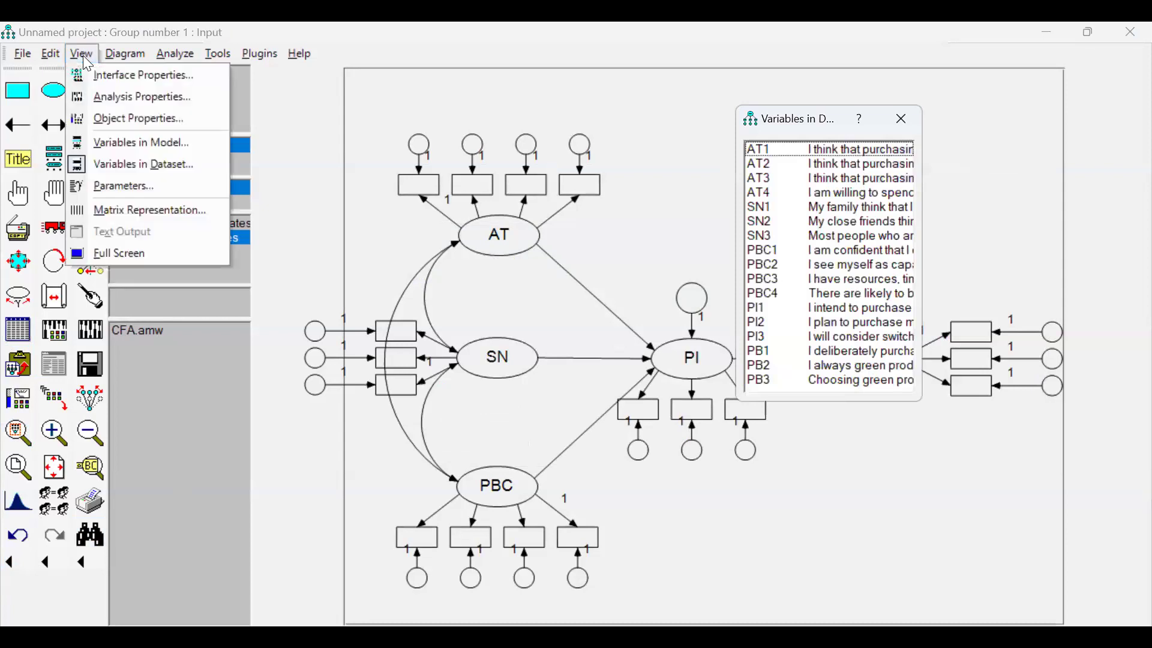
left_click(114, 76)
left_click(611, 145)
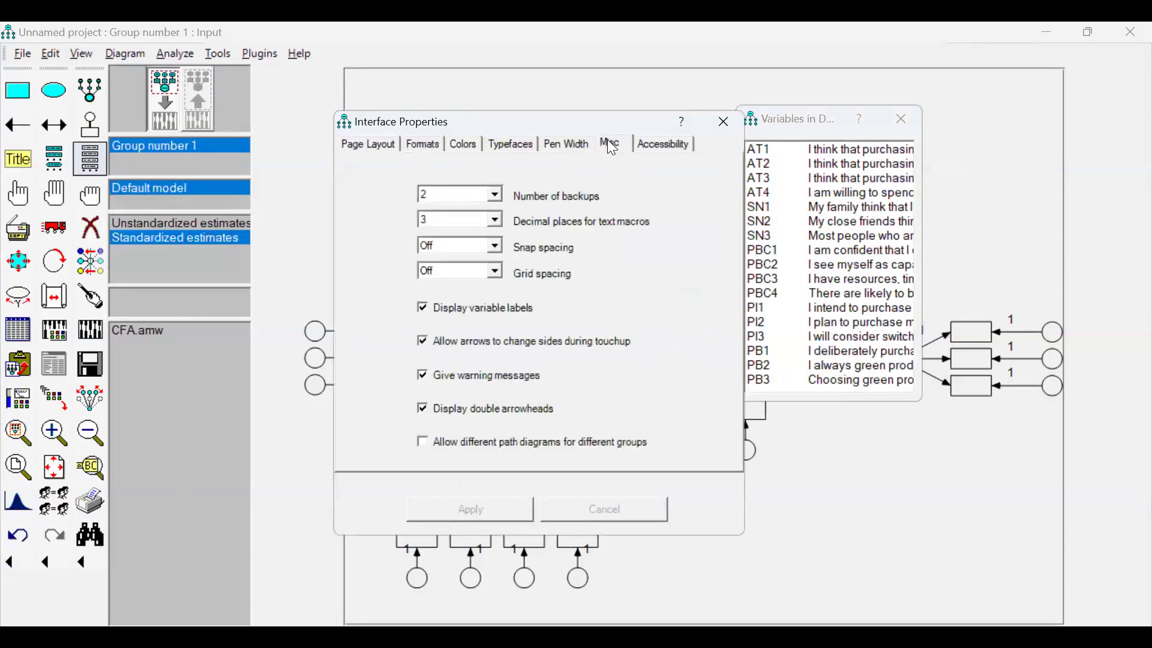
left_click(423, 310)
left_click(487, 510)
Assign dataset variables AT1, AT2, AT3 and AT4 to the AT factor's indicators from right to left.
left_click_drag(773, 159, 580, 185)
left_click_drag(760, 164, 540, 190)
left_click_drag(760, 178, 475, 184)
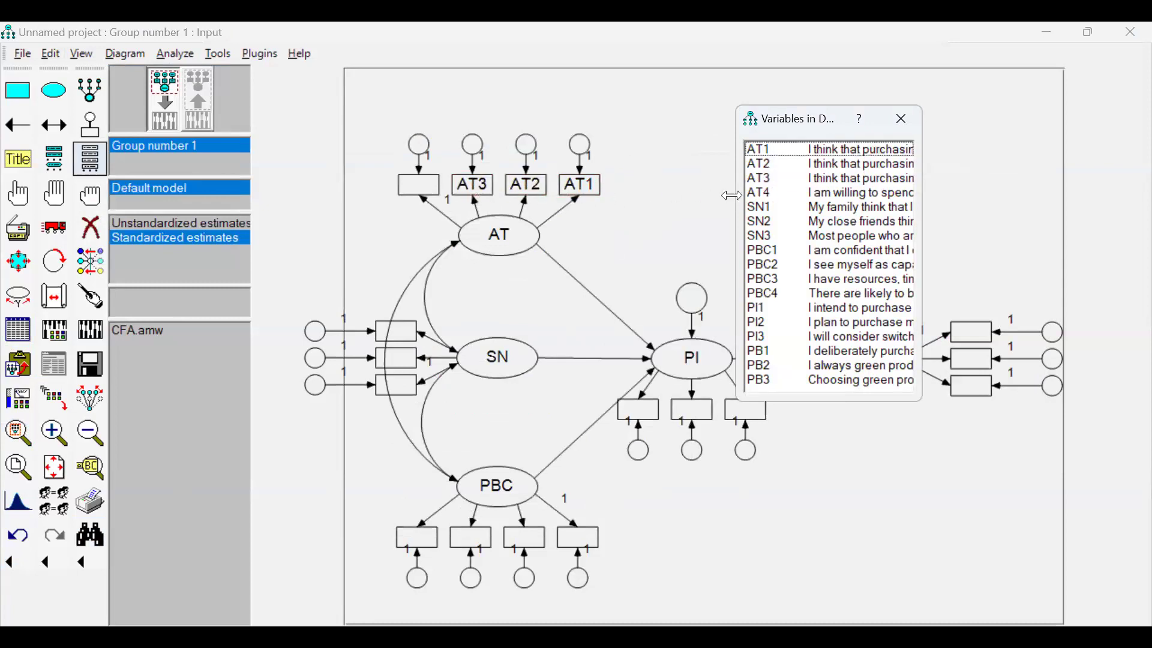
left_click_drag(759, 193, 424, 187)
Assign dataset variables SN1, SN2 and SN3 to the SN factor's indicators from top to bottom.
left_click_drag(768, 124, 550, 156)
left_click_drag(543, 238, 396, 331)
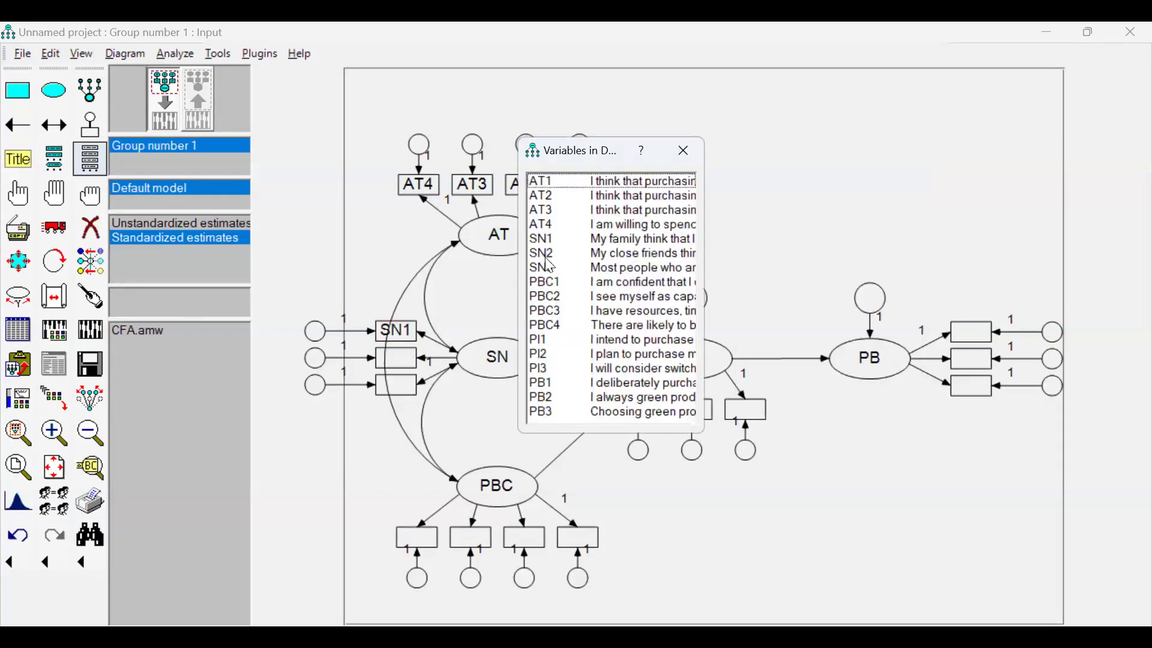
left_click_drag(545, 253, 398, 359)
left_click_drag(543, 267, 396, 384)
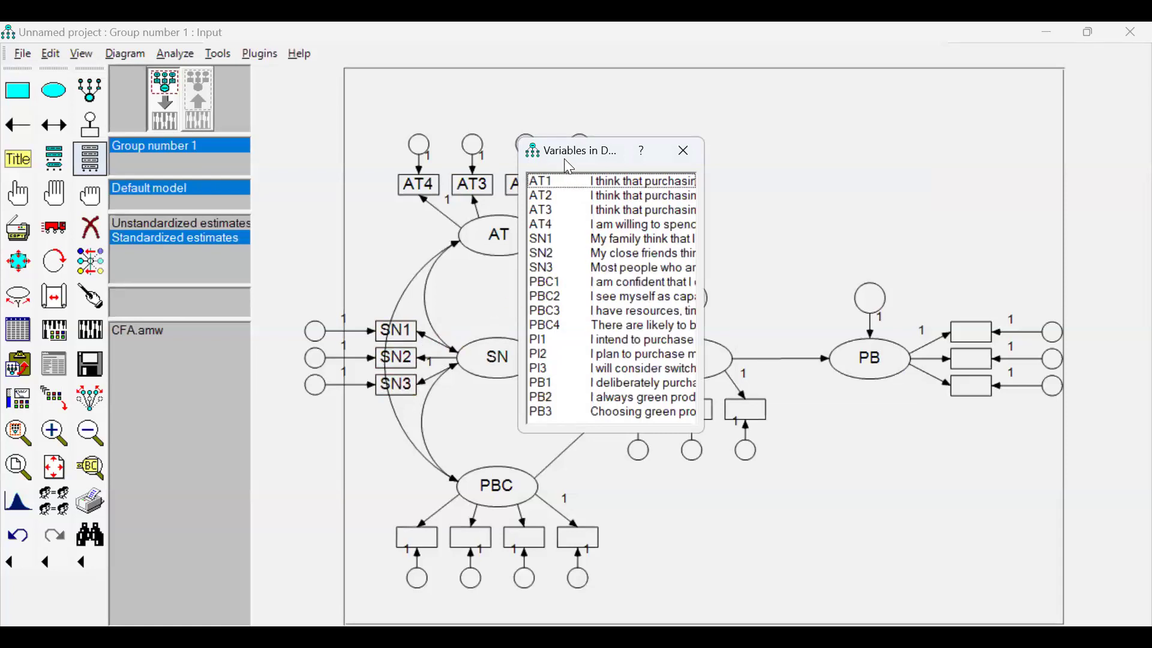
Assign dataset variables PBC1, PBC2, PBC3 and PBC4 to the PBC factor's indicators from left to right.
left_click_drag(573, 166, 662, 316)
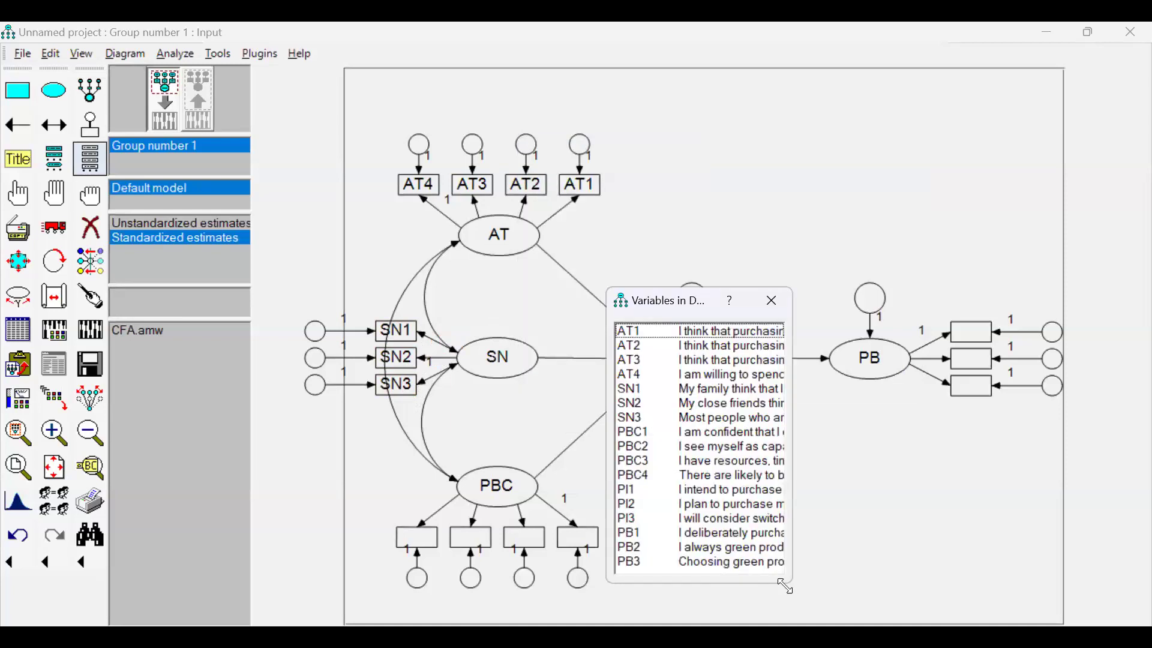
left_click_drag(786, 586, 793, 601)
left_click_drag(630, 431, 418, 539)
left_click_drag(637, 447, 470, 538)
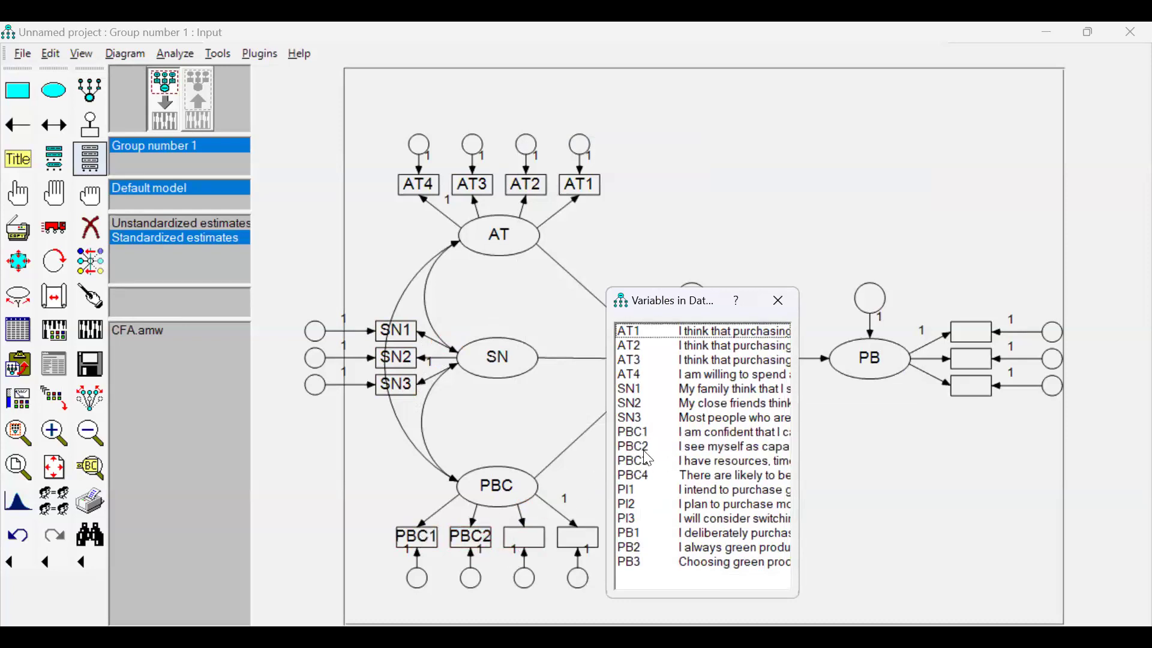
left_click_drag(648, 459, 525, 538)
left_click_drag(651, 476, 579, 543)
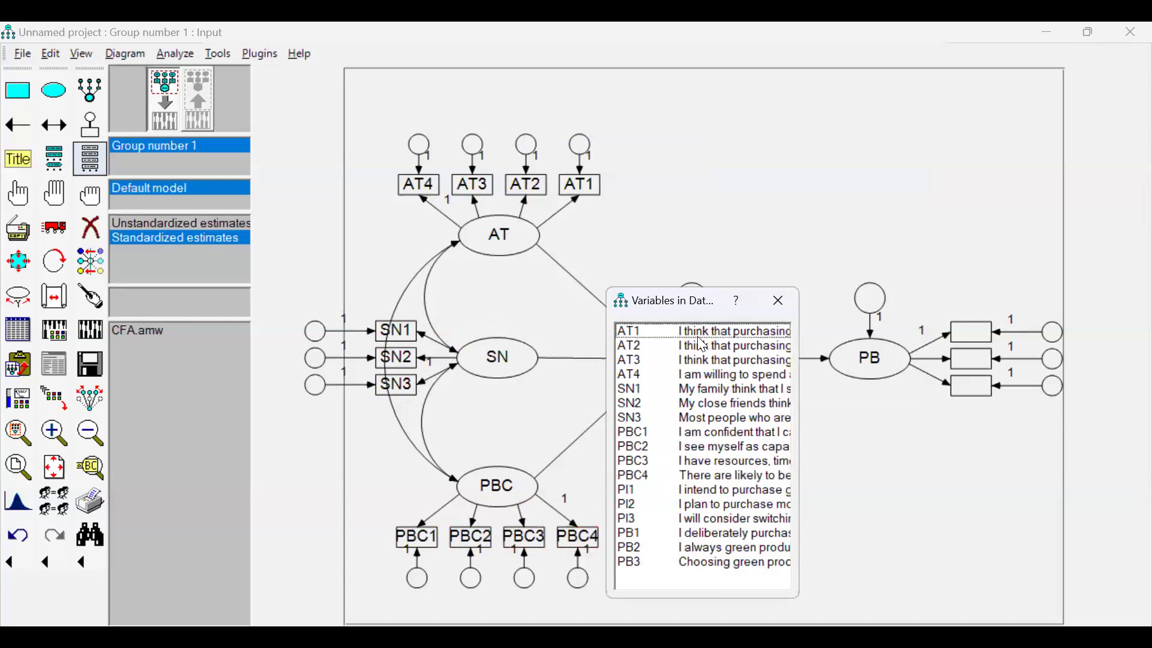
Assign dataset variables PI1, PI2 and PI3 to the PI factor's indicators from left to right.
left_click_drag(670, 303, 869, 204)
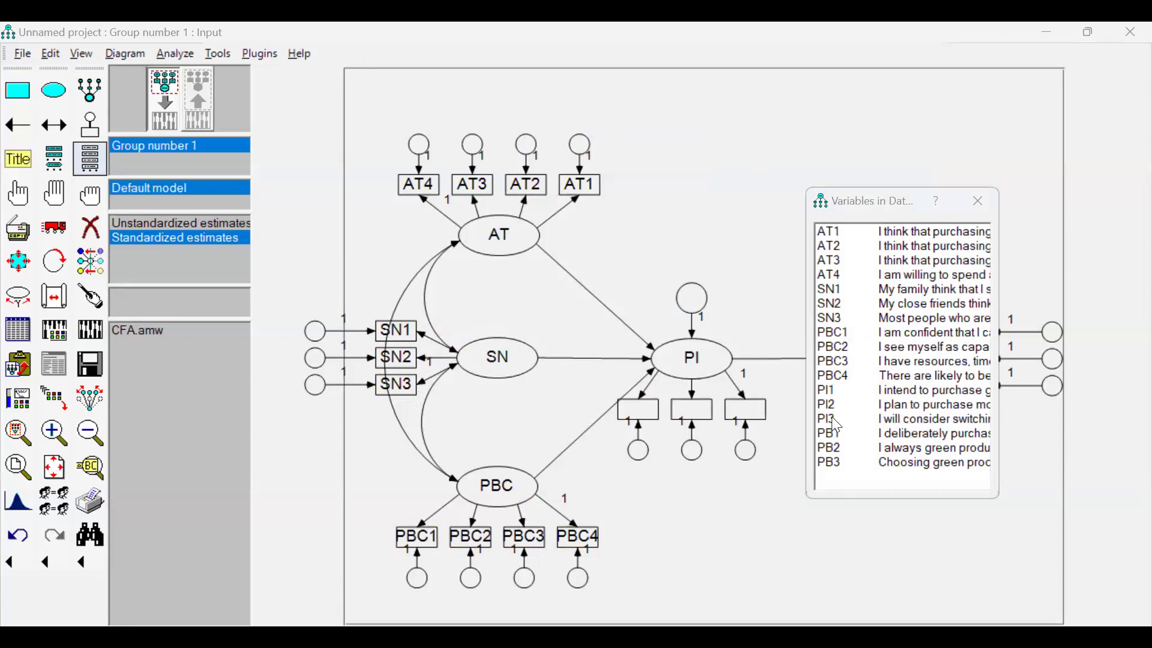
left_click_drag(828, 391, 639, 410)
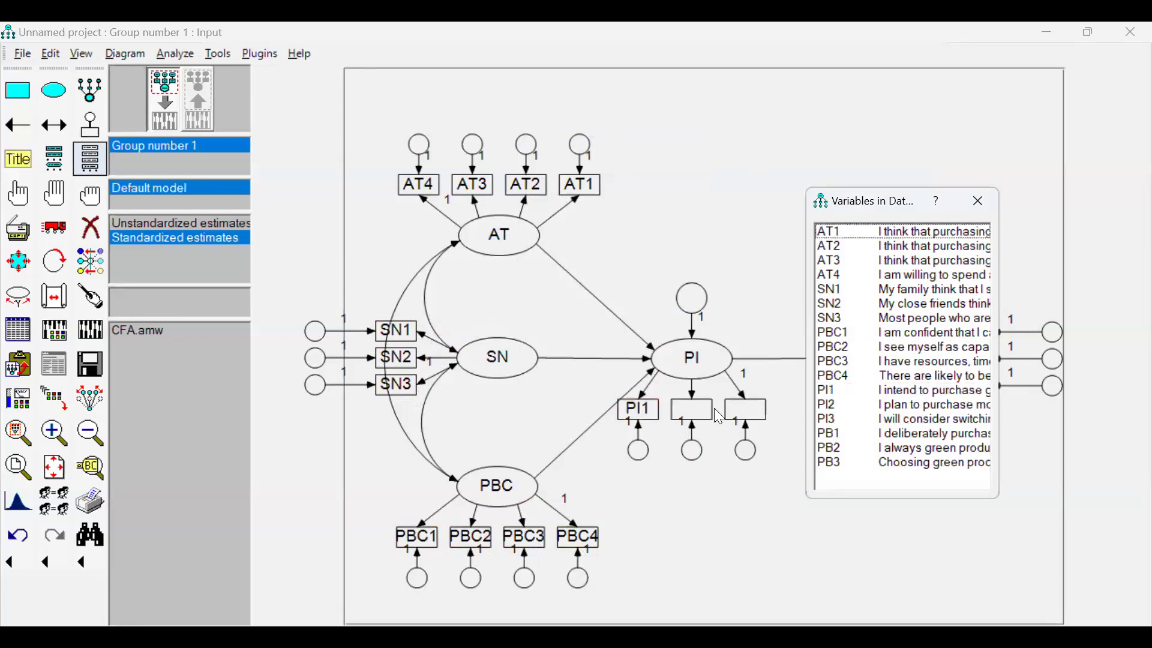
left_click_drag(835, 405, 698, 418)
left_click_drag(850, 422, 751, 415)
Assign dataset variables PB1, PB2 and PB3 to the PB factor's indicators from top to bottom and close the variable list.
left_click_drag(694, 297, 957, 352)
left_click_drag(711, 309, 984, 369)
left_click_drag(780, 324, 975, 404)
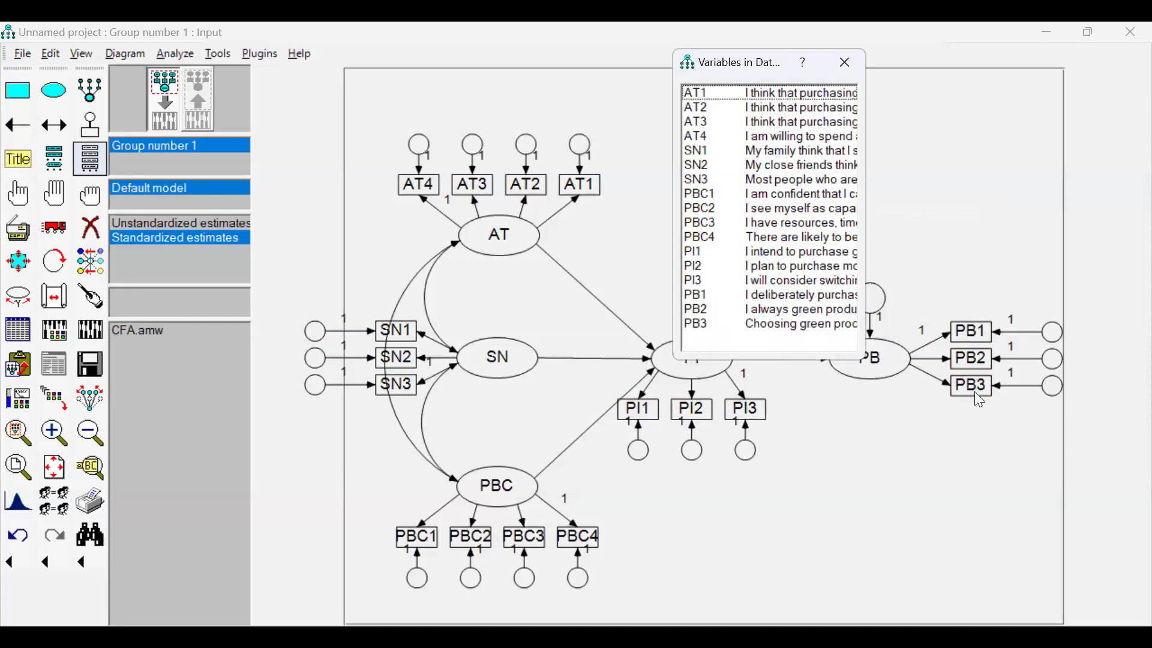
left_click(845, 63)
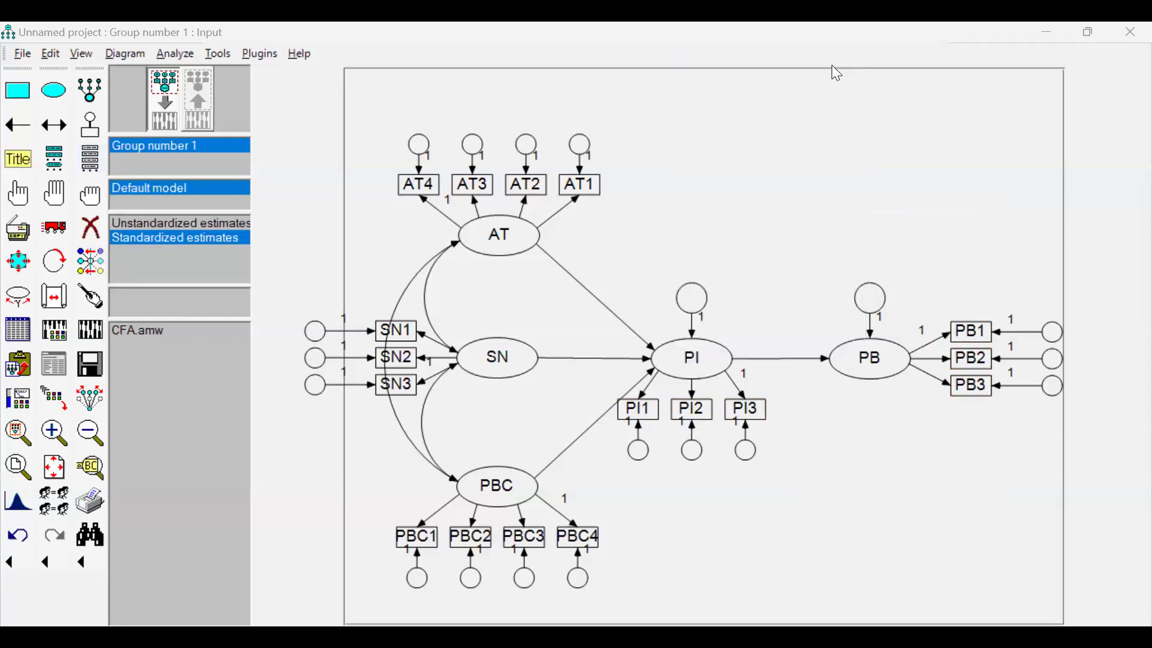
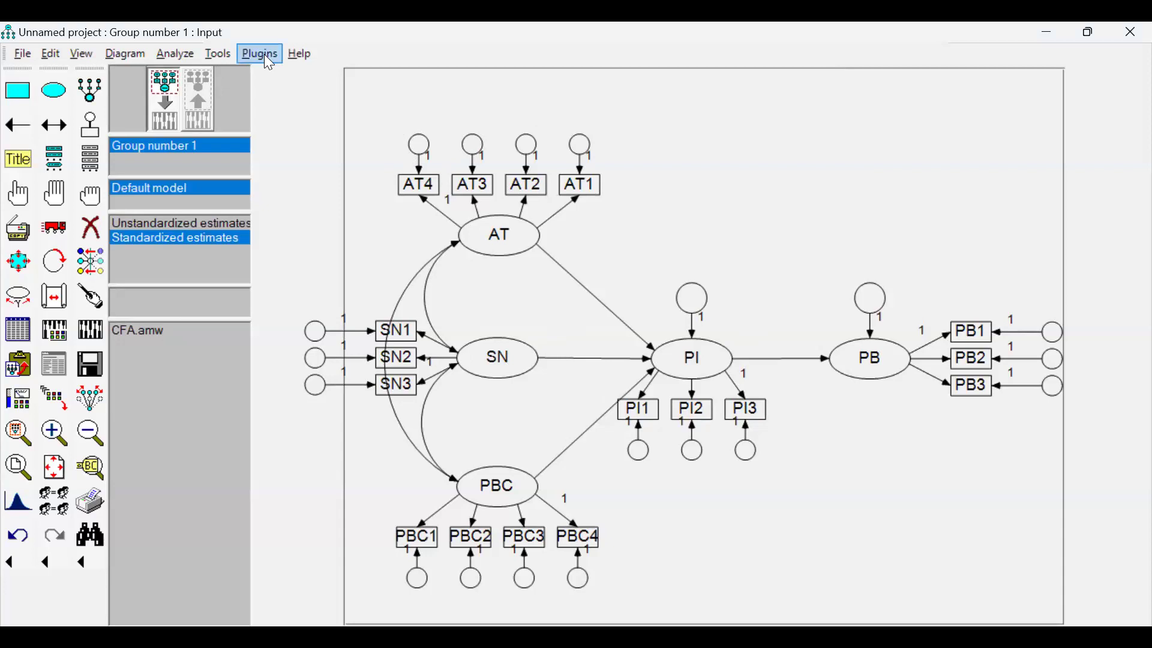
Name all unobserved variables automatically, and review the output options in the analysis properties.
left_click(268, 62)
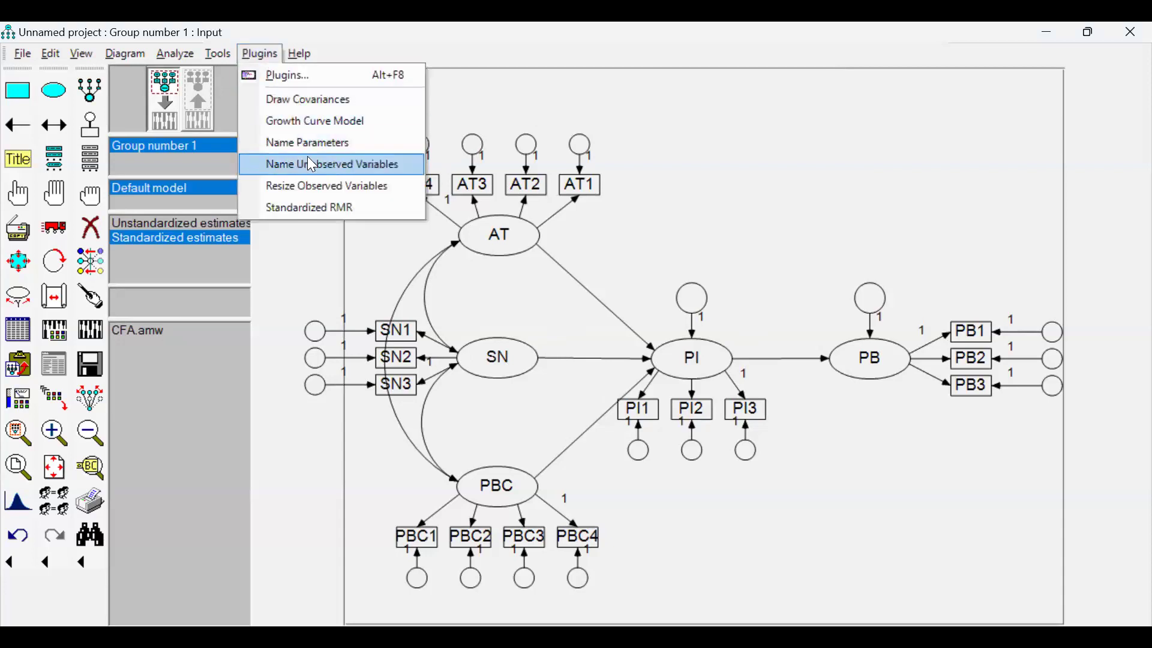
left_click(406, 173)
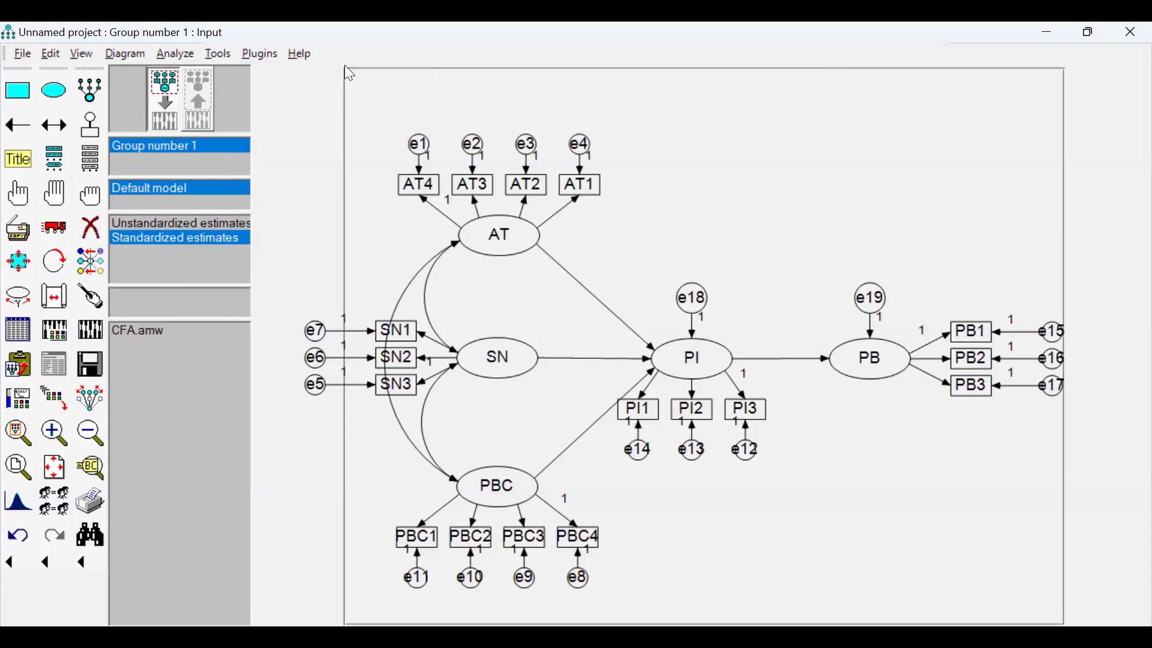
left_click(55, 331)
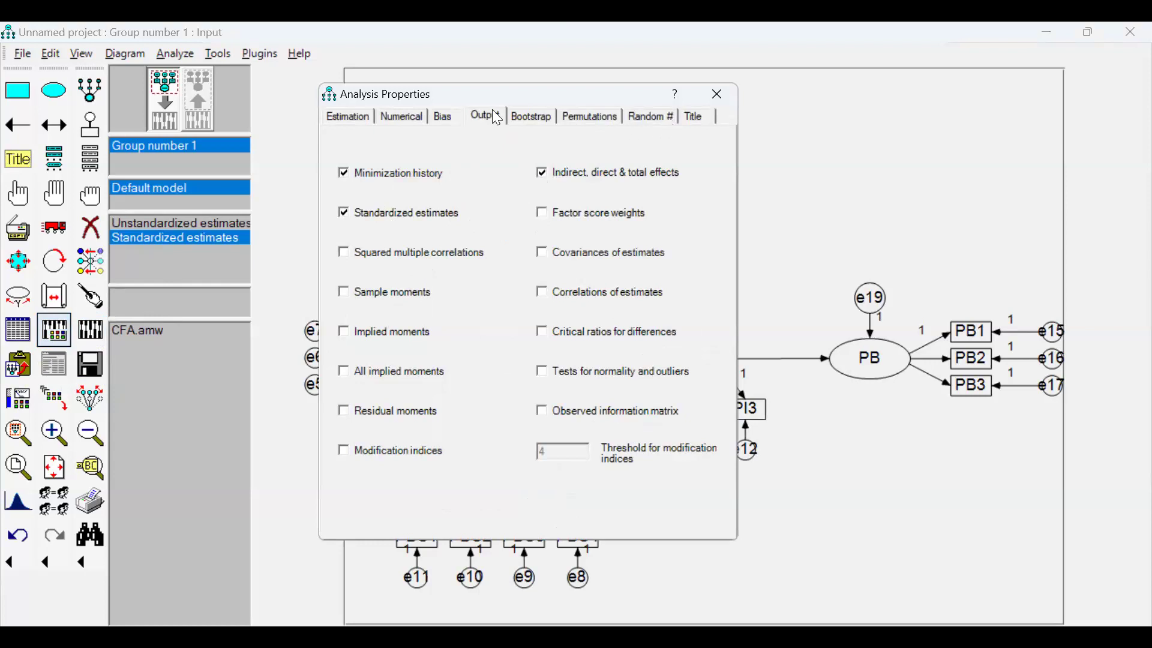
left_click(720, 95)
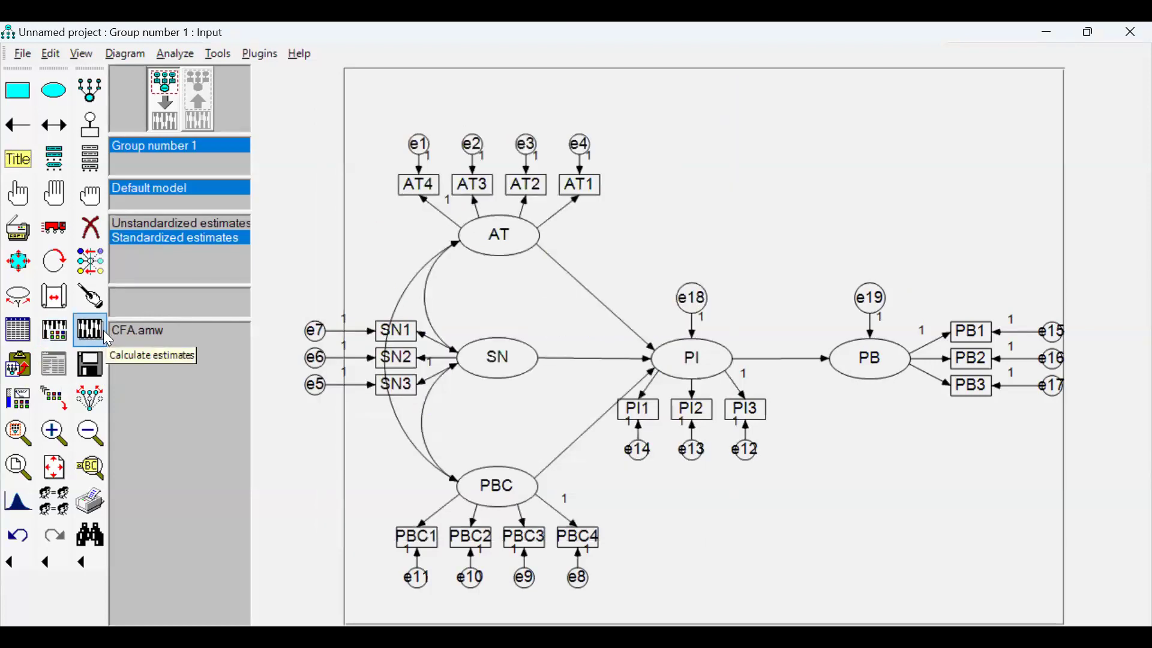
Calculate the estimates for the structural model, saving the input file as SEM in the Day-1 folder.
left_click(105, 331)
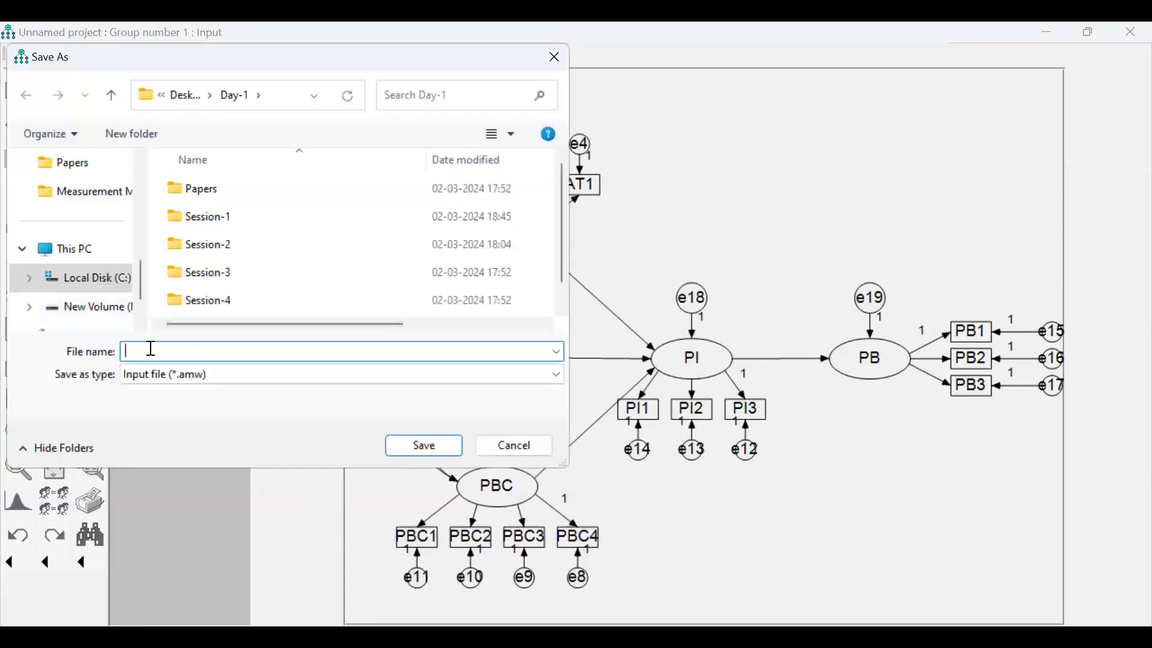
type("SE")
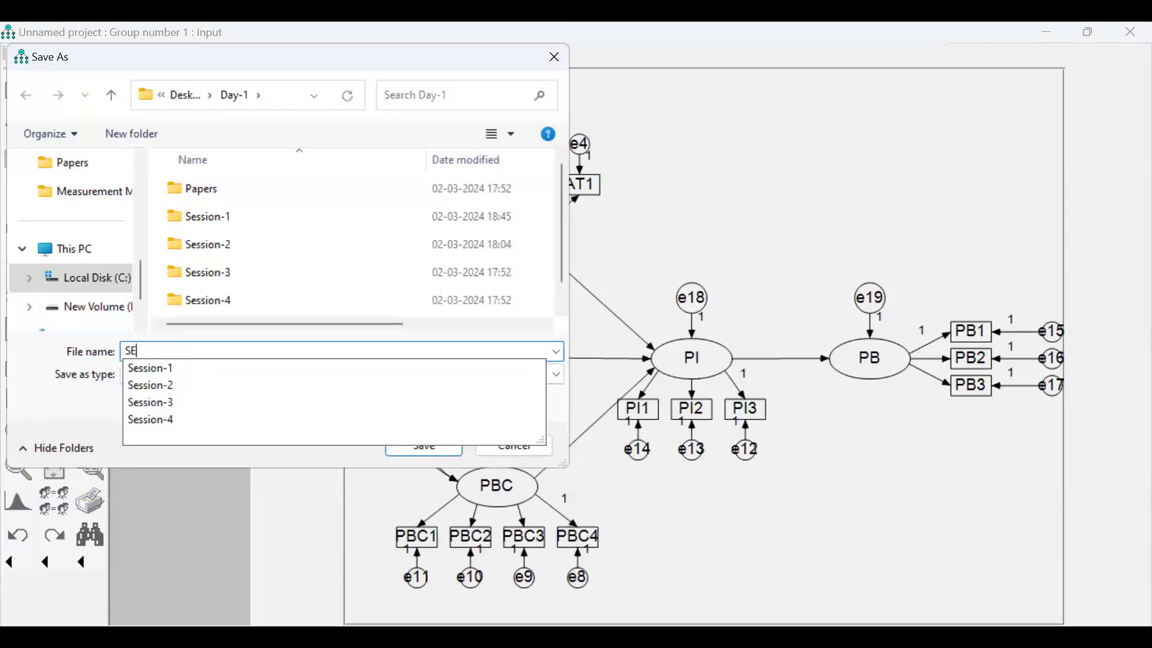
type("M")
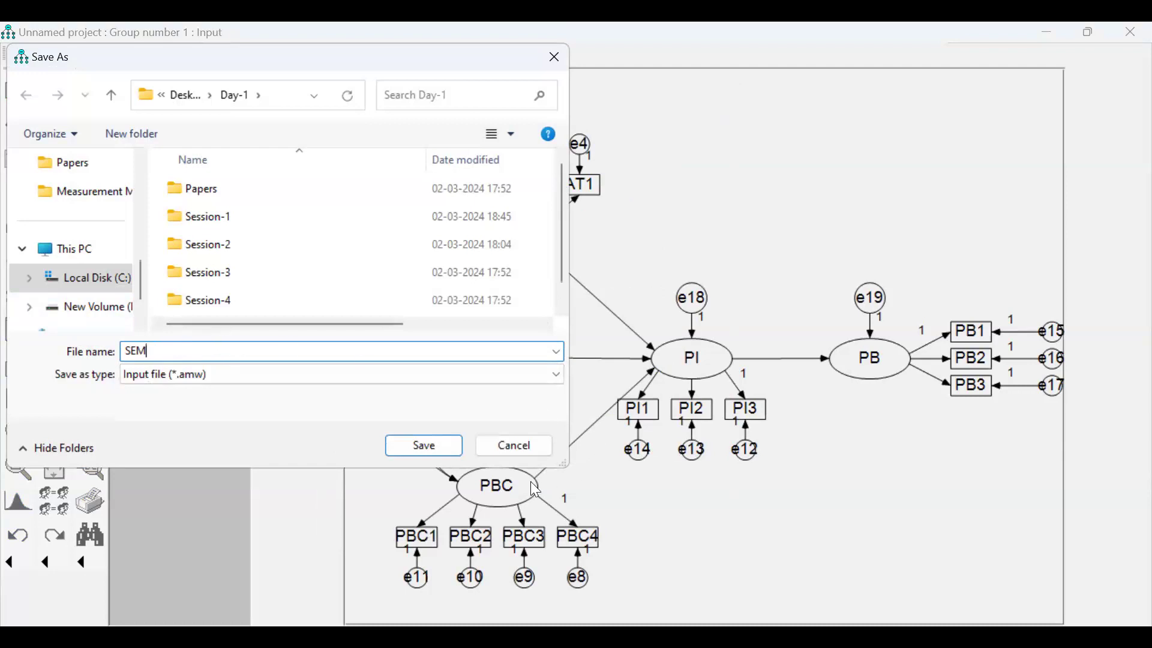
left_click(430, 446)
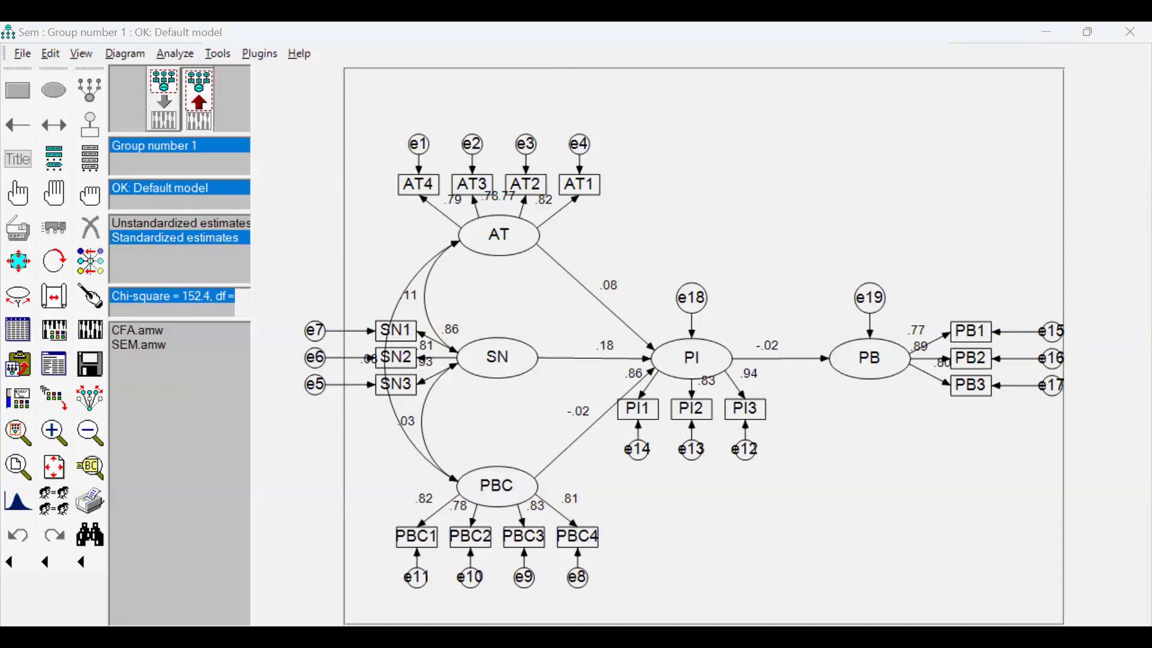
Switch to the Word workshop document and paste the structural model's path diagram beneath the CFA diagram after adding blank lines.
key("alt+Tab")
scroll(710, 174, "down", 3)
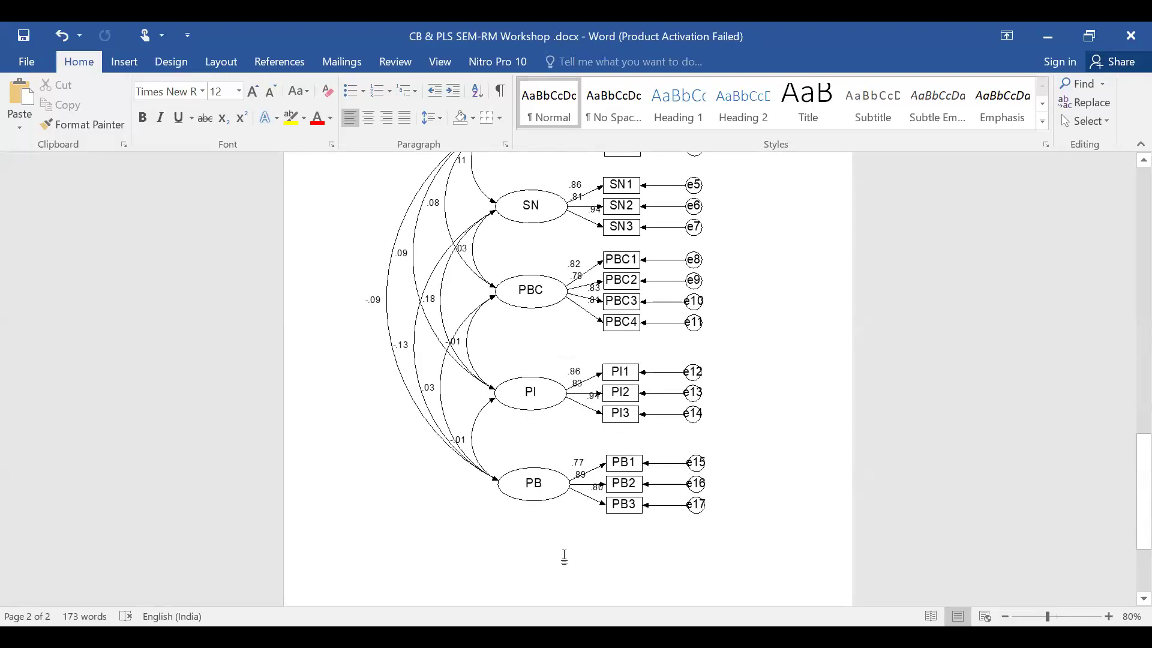
left_click(564, 557)
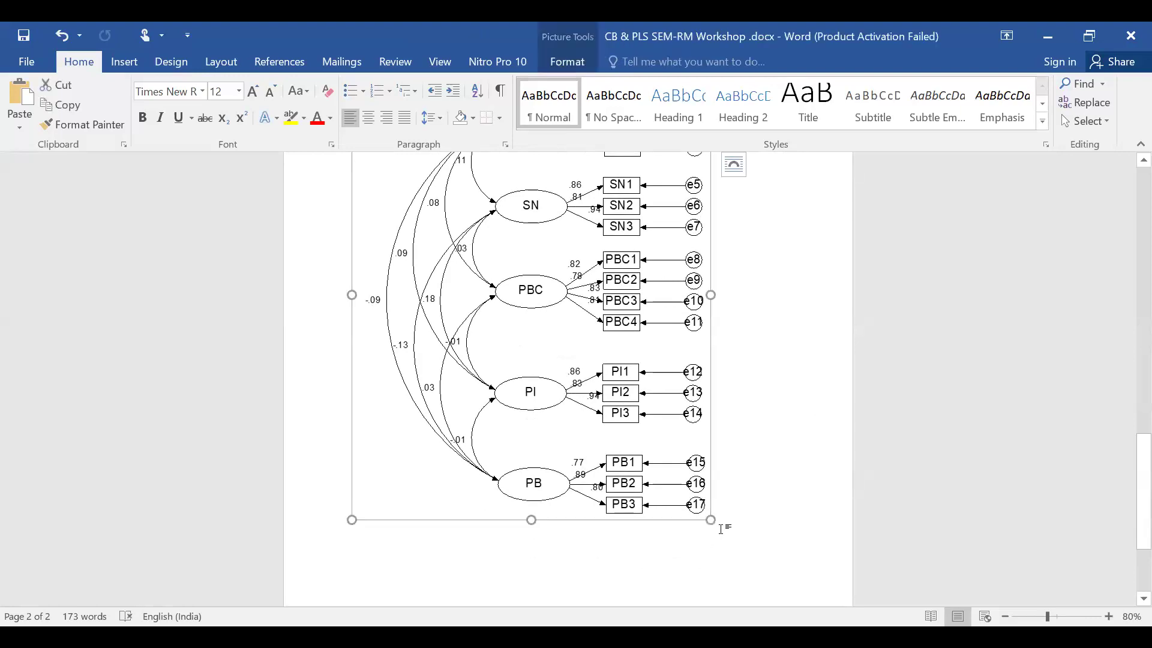
left_click(721, 528)
key("Return")
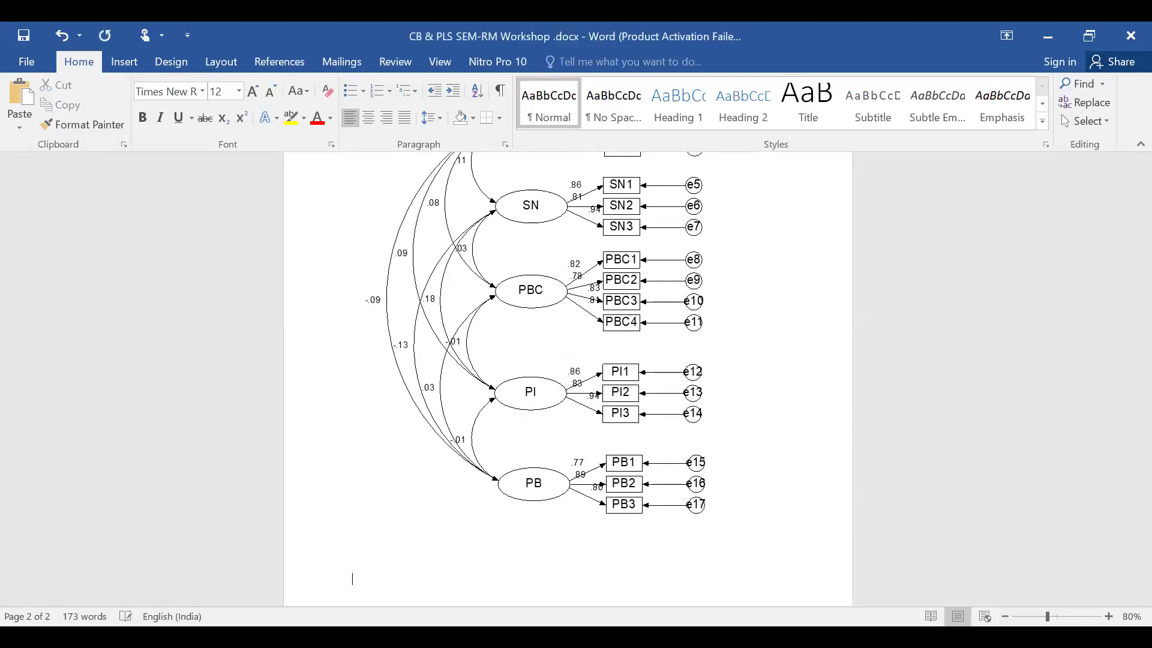
key("Return")
scroll(463, 473, "down", 3)
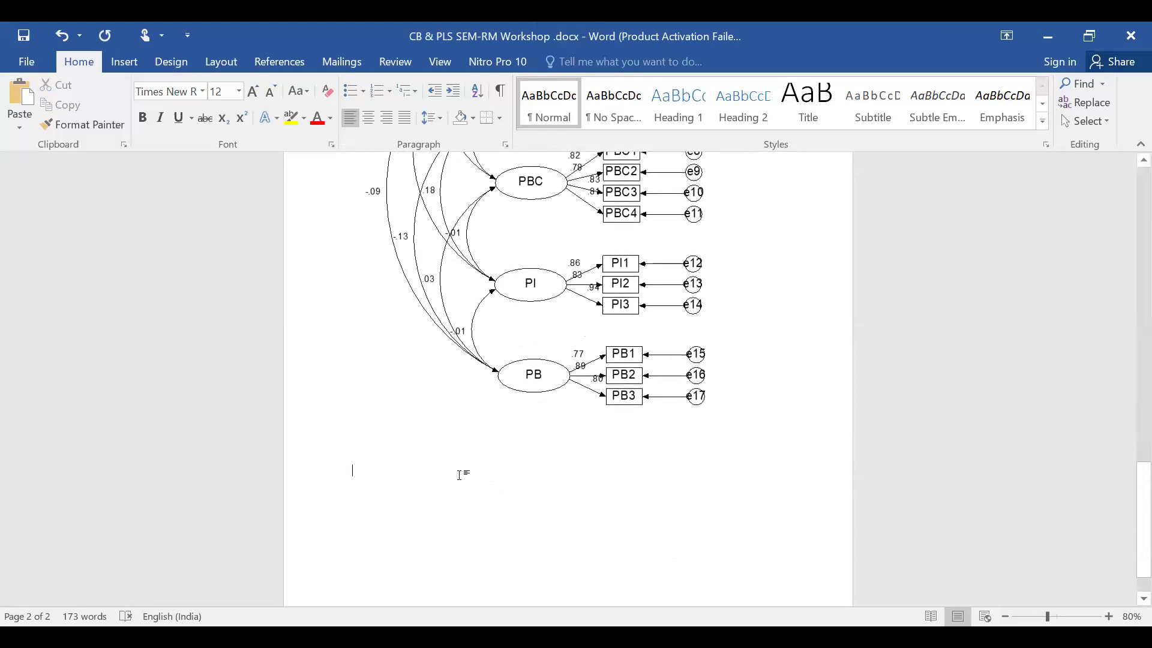
right_click(393, 490)
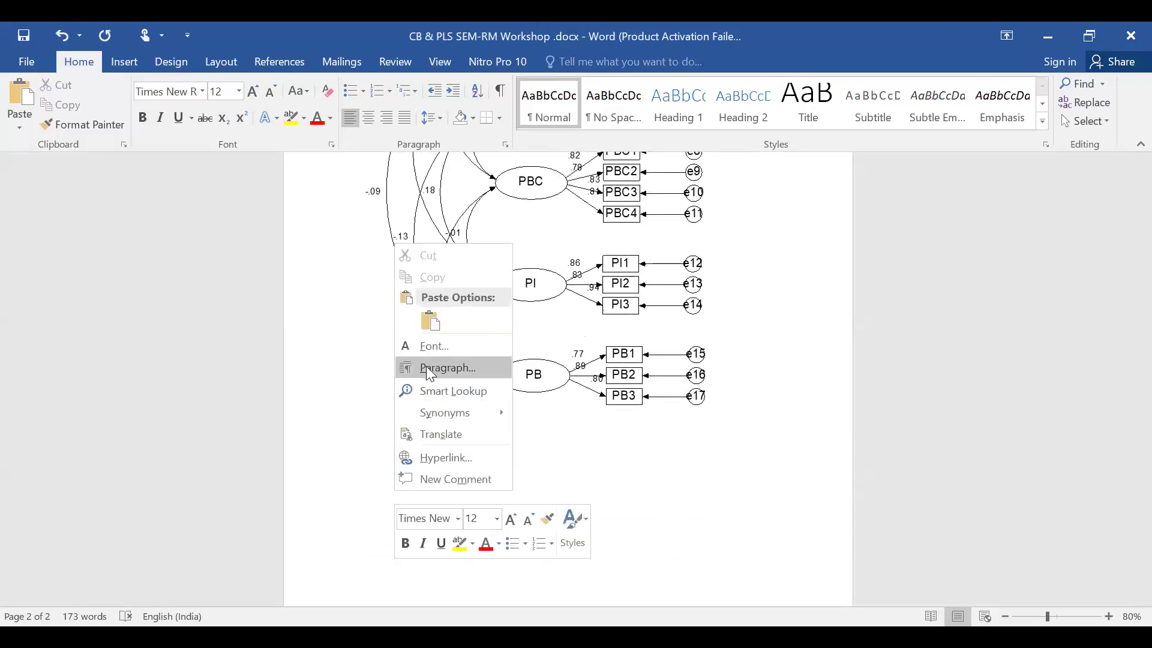
left_click(426, 322)
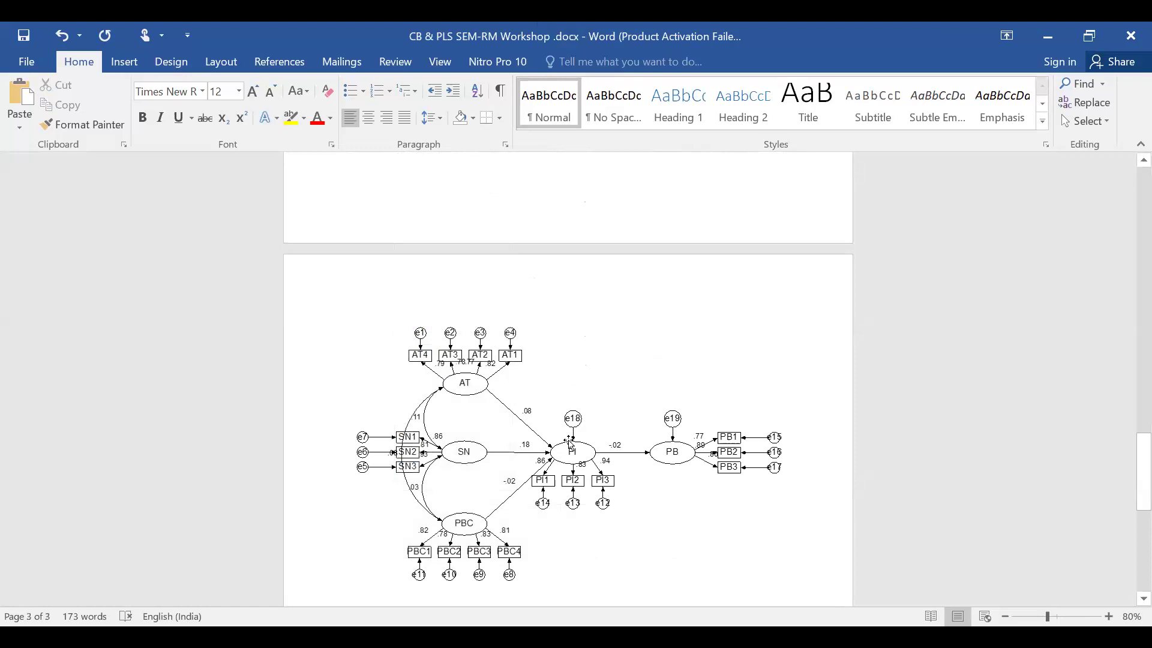
scroll(534, 408, "down", 2)
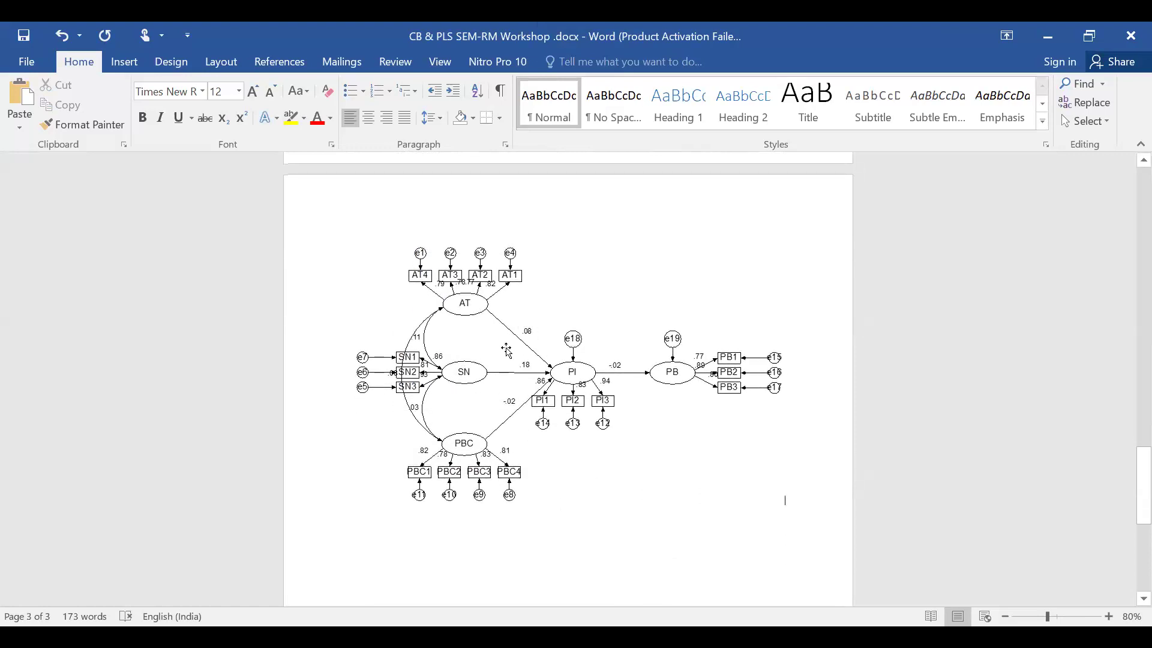
scroll(526, 470, "down", 2)
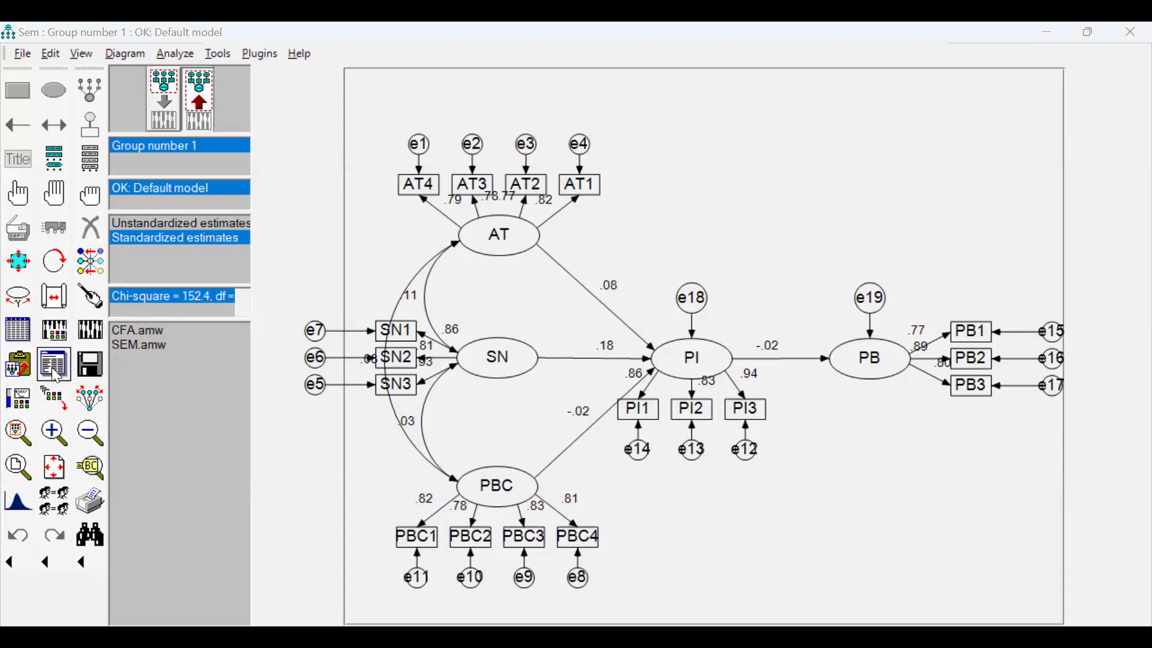
Return to Amos, open the text output and examine the default model's fit indices from CMIN through RMSEA.
left_click(56, 376)
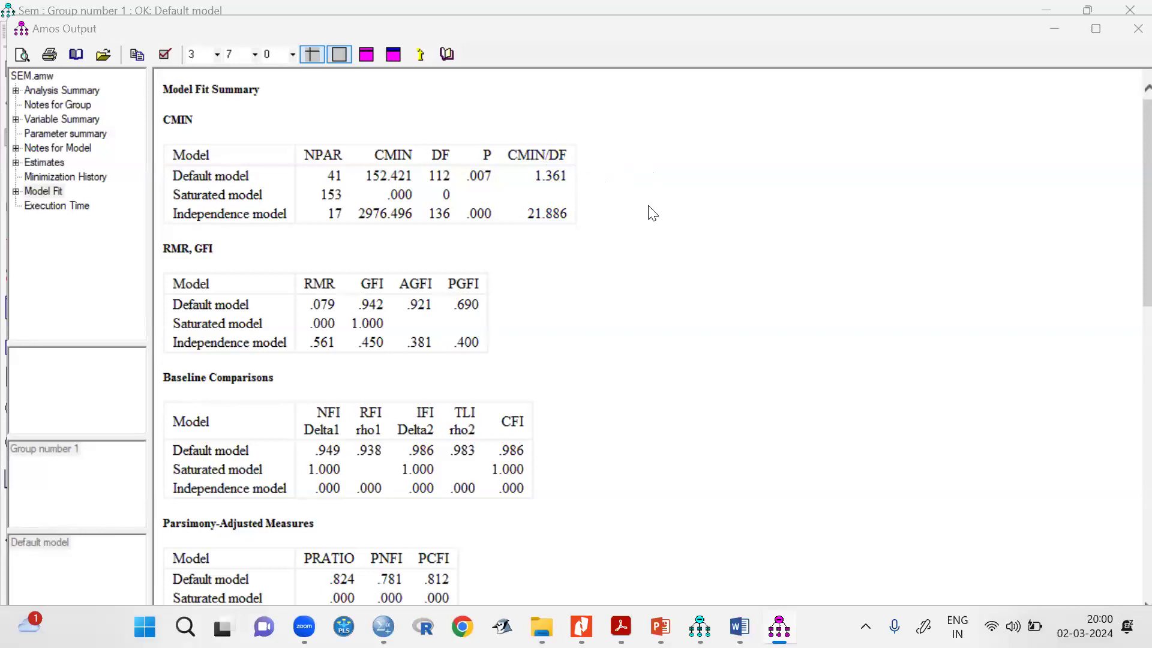
scroll(598, 377, "down", 3)
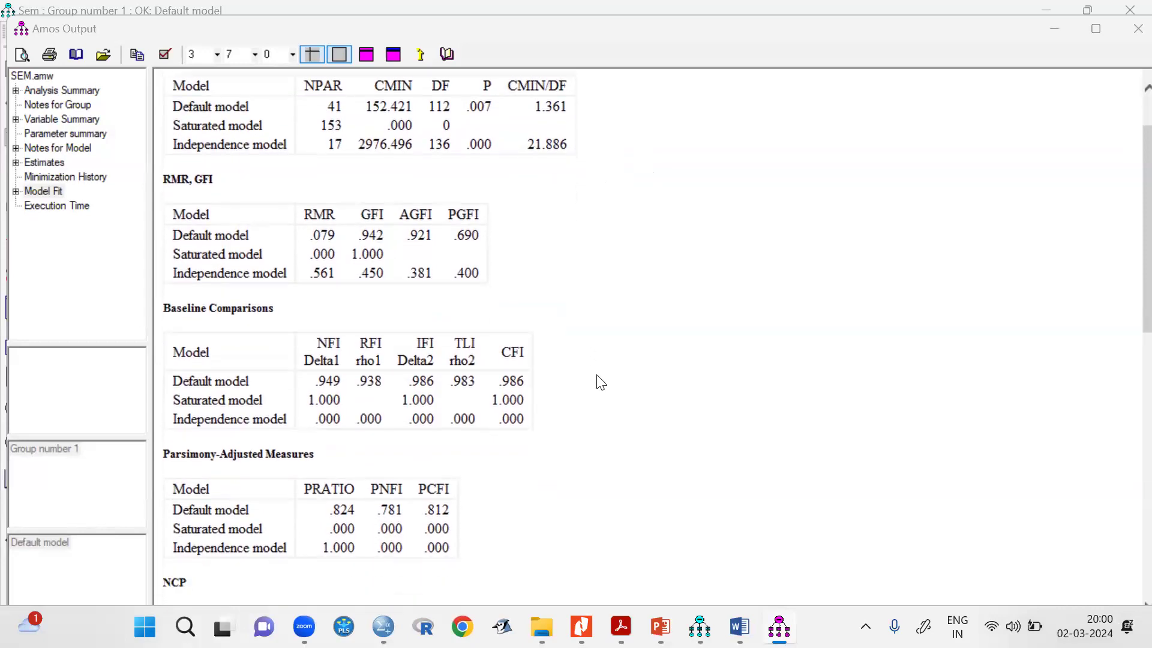
scroll(597, 377, "down", 1)
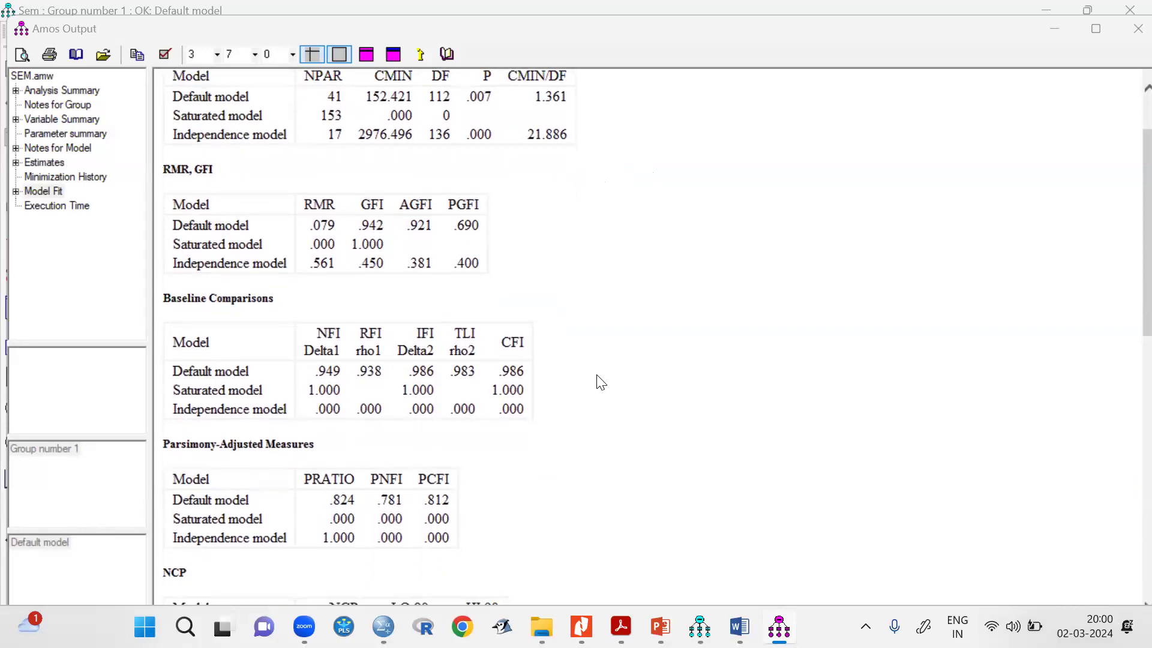
scroll(598, 380, "down", 3)
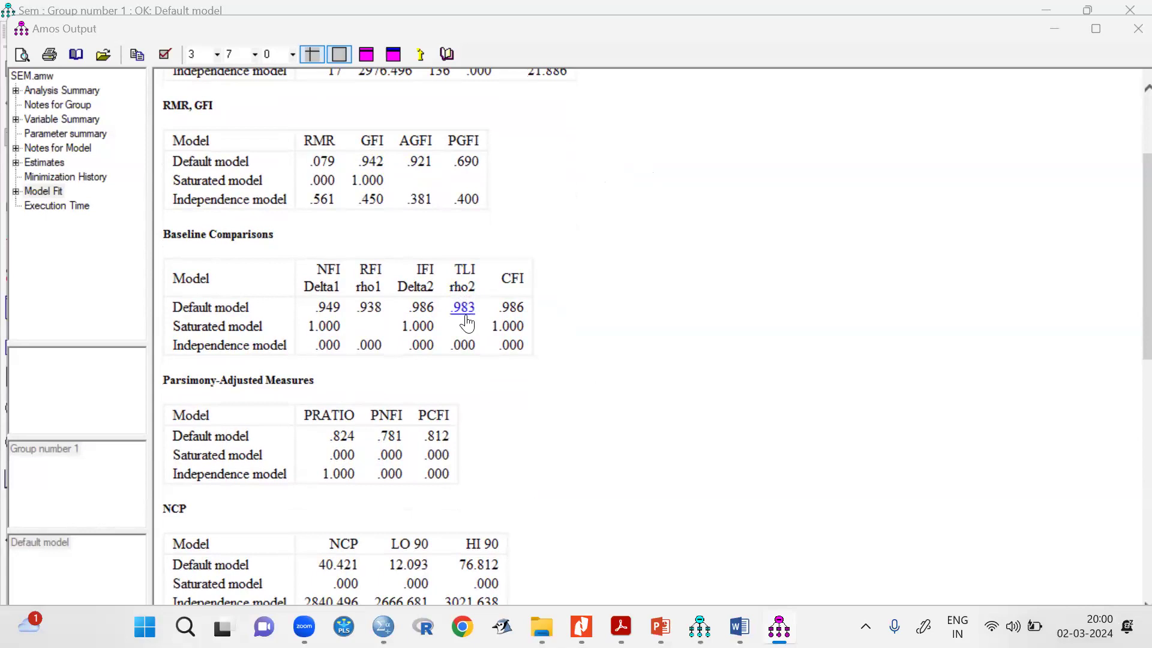
scroll(653, 464, "down", 1)
scroll(653, 464, "down", 8)
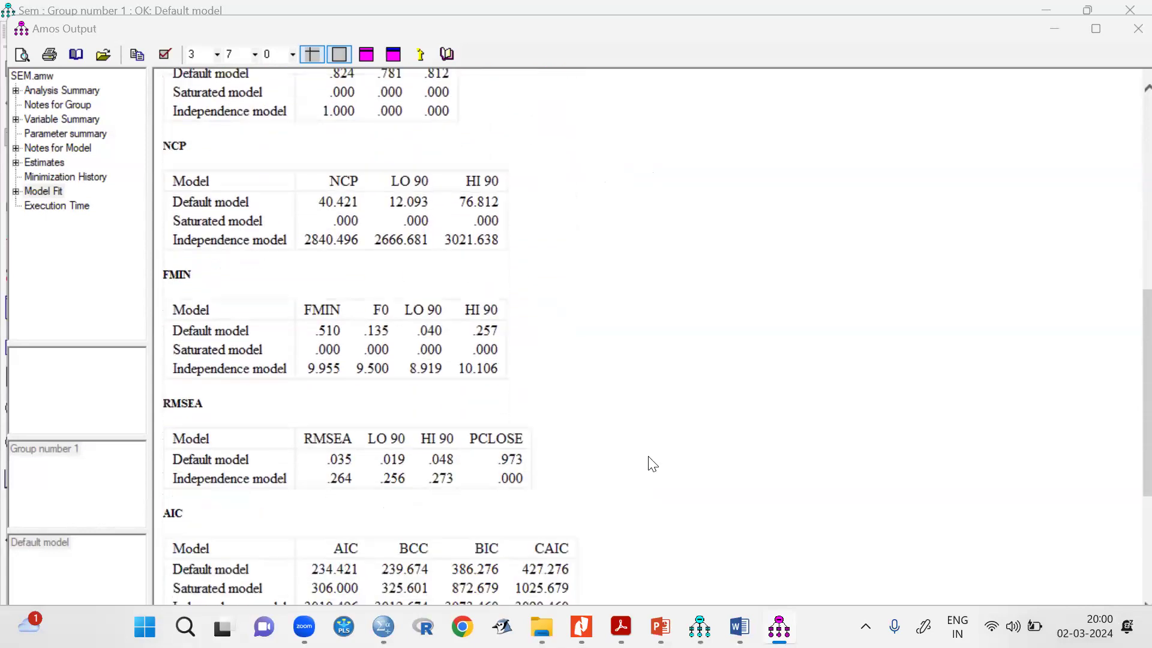
scroll(652, 463, "down", 3)
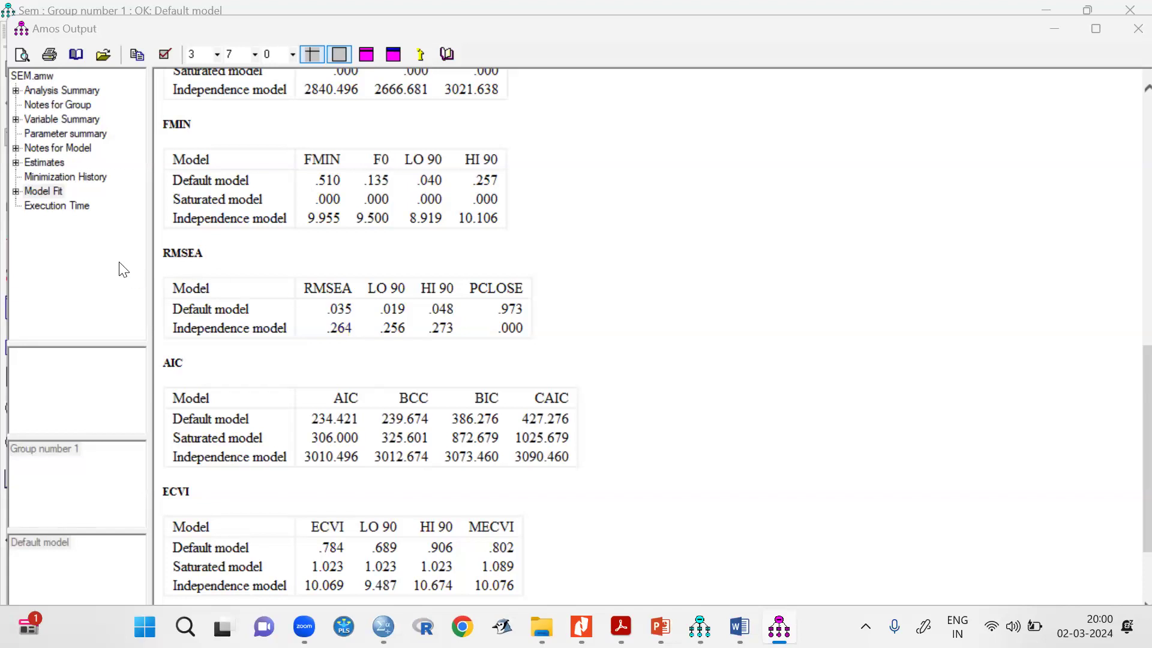
Examine the regression weights in the estimates output, highlighting the four structural paths from AT, SN and PBC to PI and from PI to PB.
left_click(44, 162)
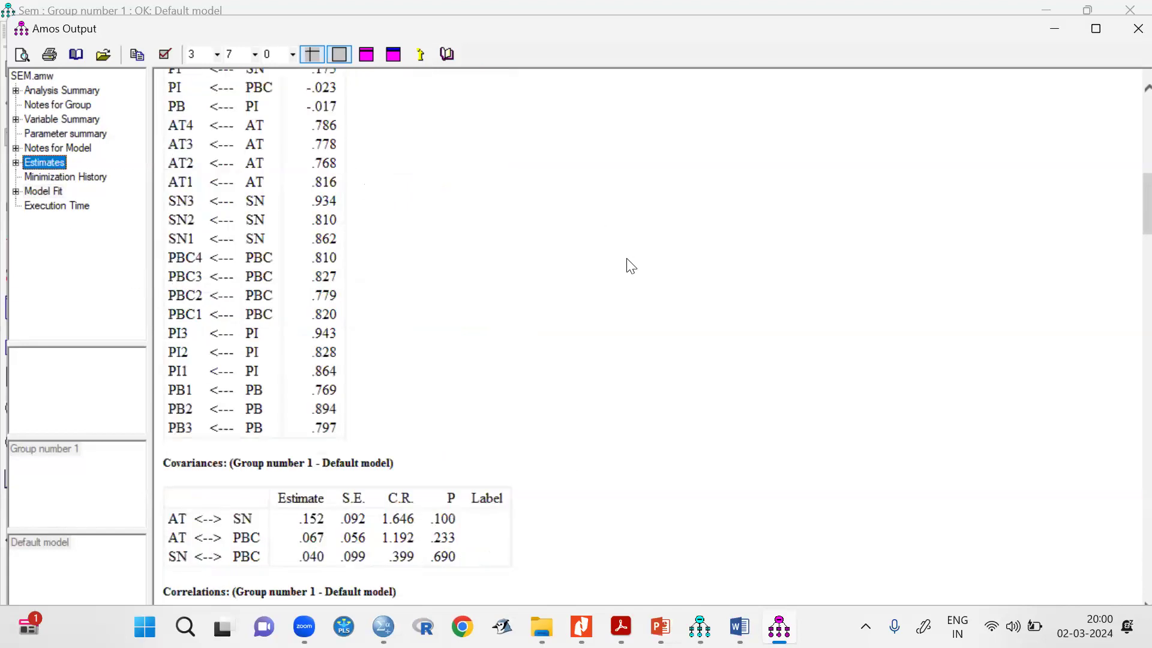
scroll(672, 263, "up", 4)
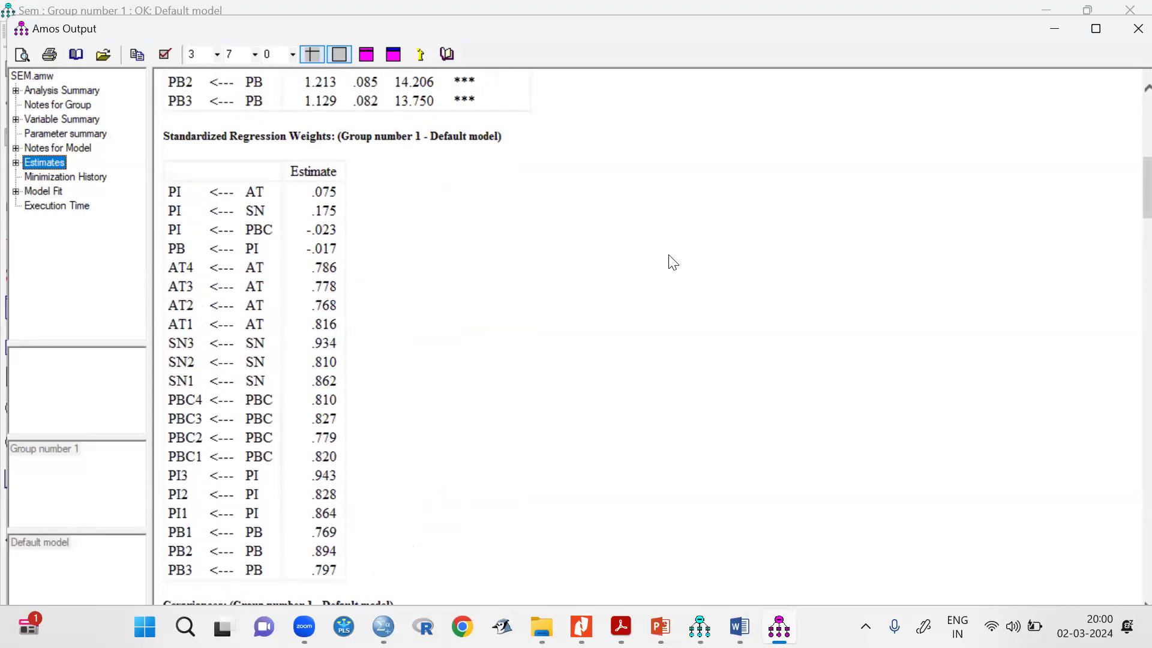
scroll(672, 262, "up", 5)
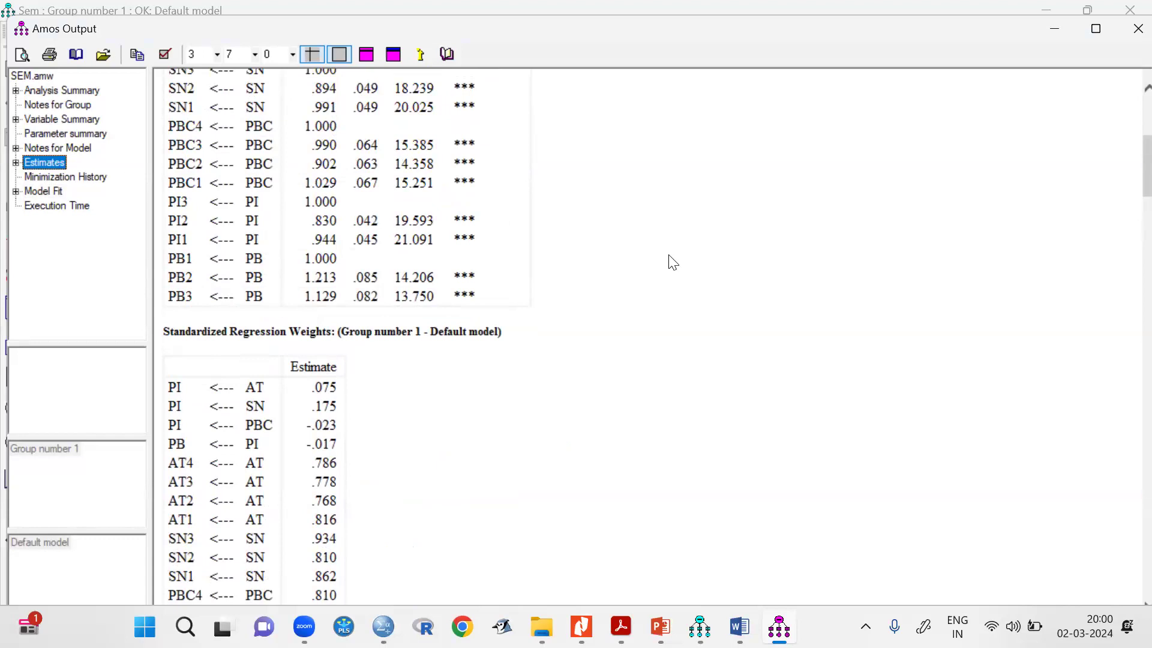
scroll(672, 262, "up", 8)
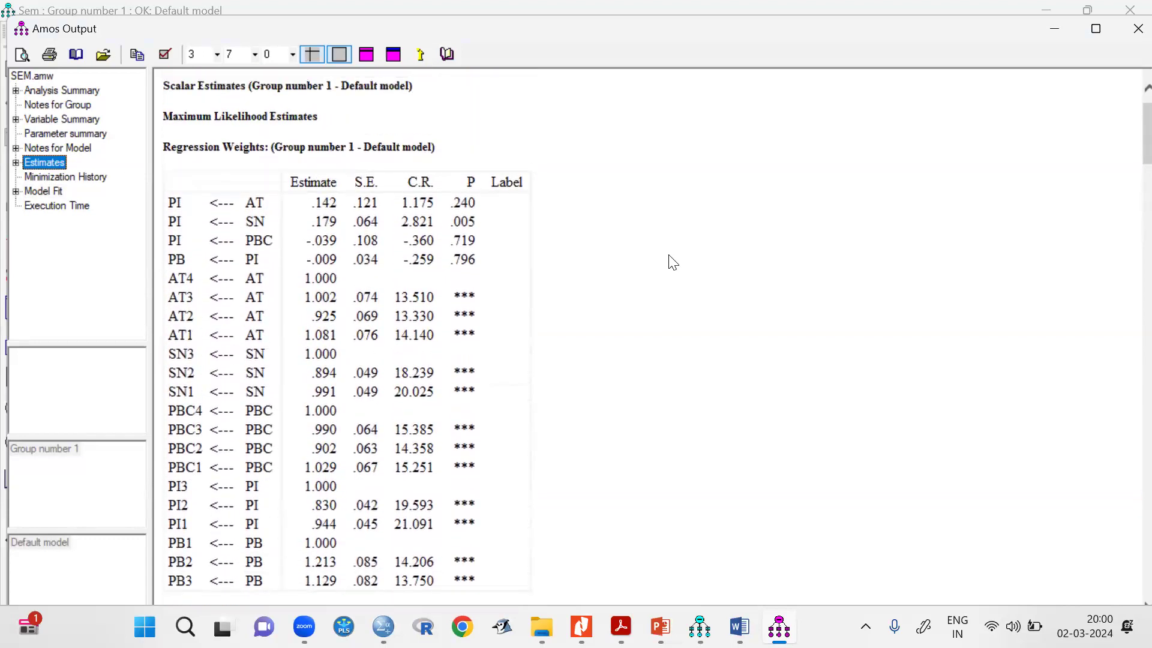
scroll(672, 262, "up", 1)
scroll(673, 262, "down", 4)
scroll(672, 262, "up", 4)
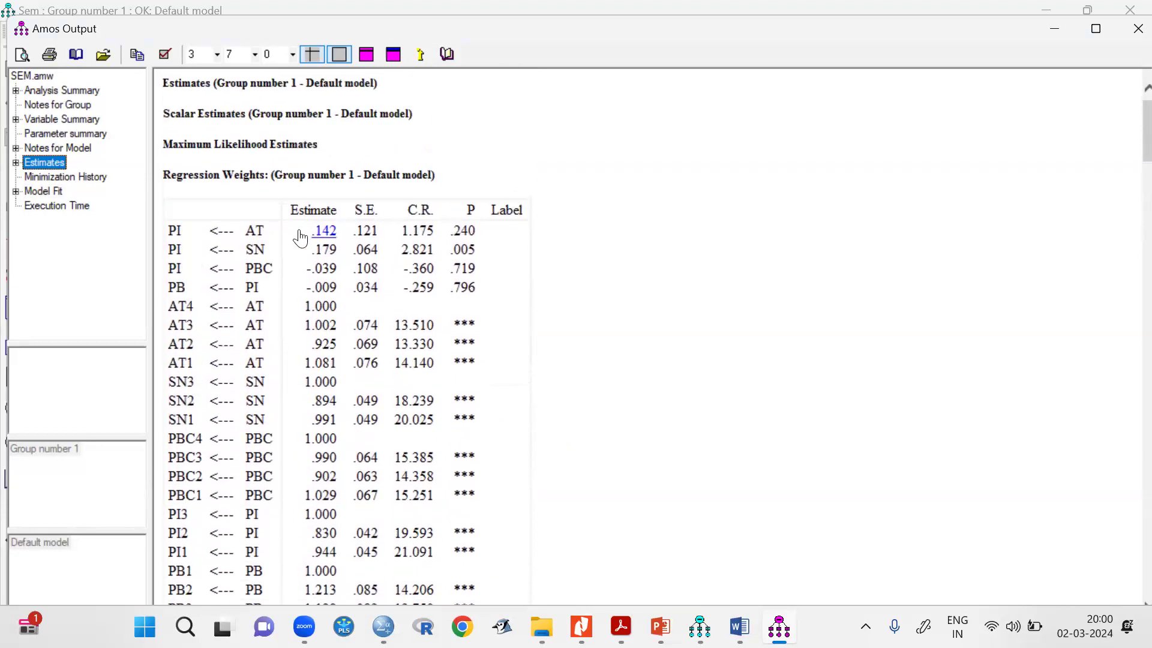
scroll(565, 353, "down", 3)
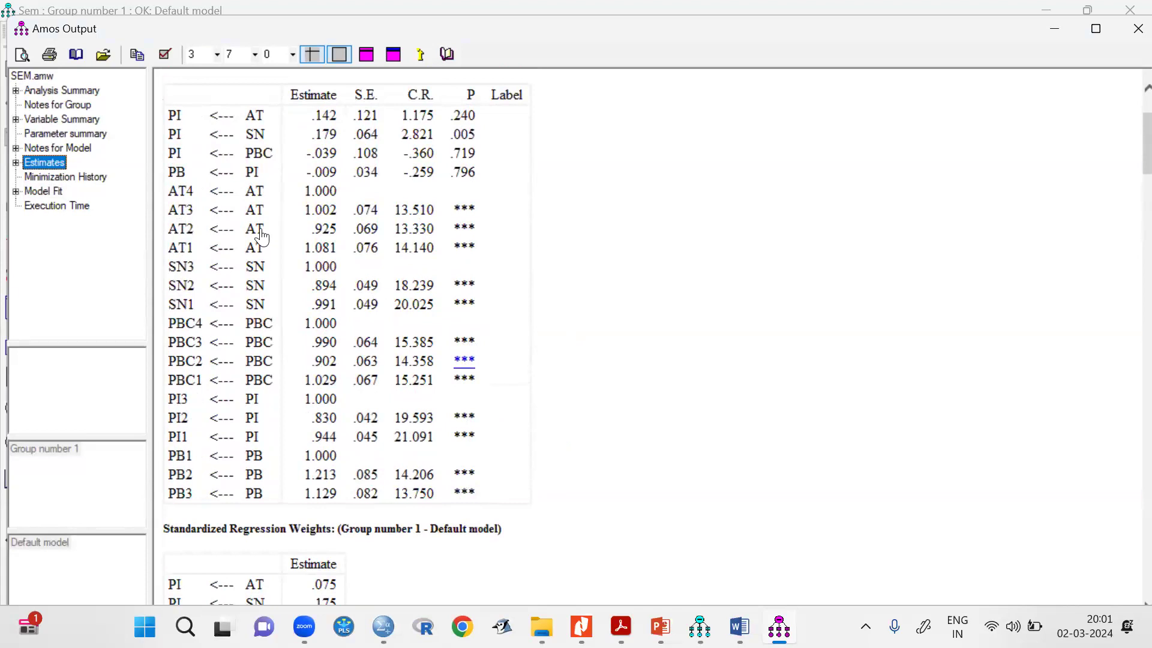
left_click_drag(169, 113, 486, 178)
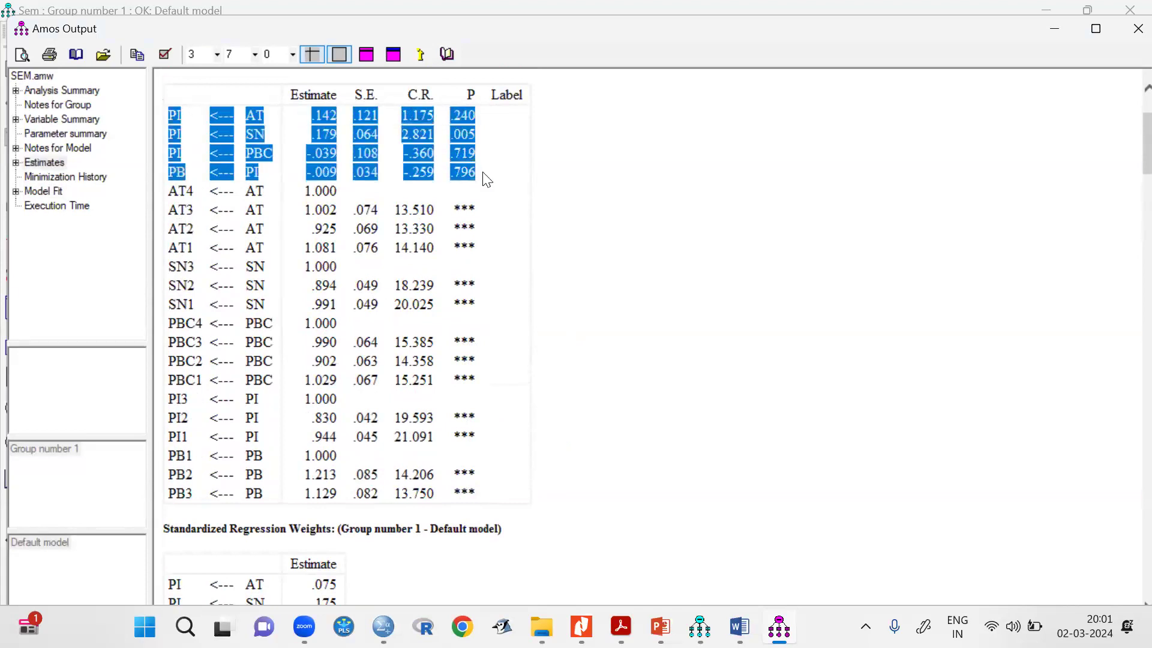
scroll(632, 215, "up", 1)
left_click(635, 219)
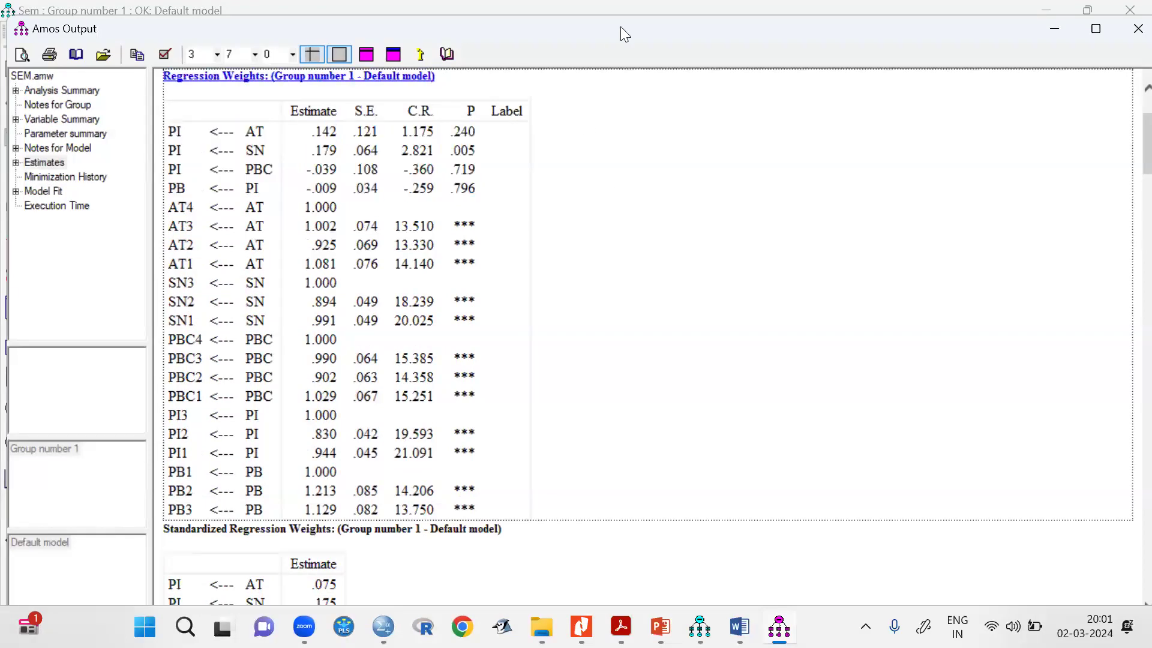
Sketch five labelled ovals beside the regression weights table with the screen pen: AT, SN, PBC, PI and PB.
key("alt+Tab")
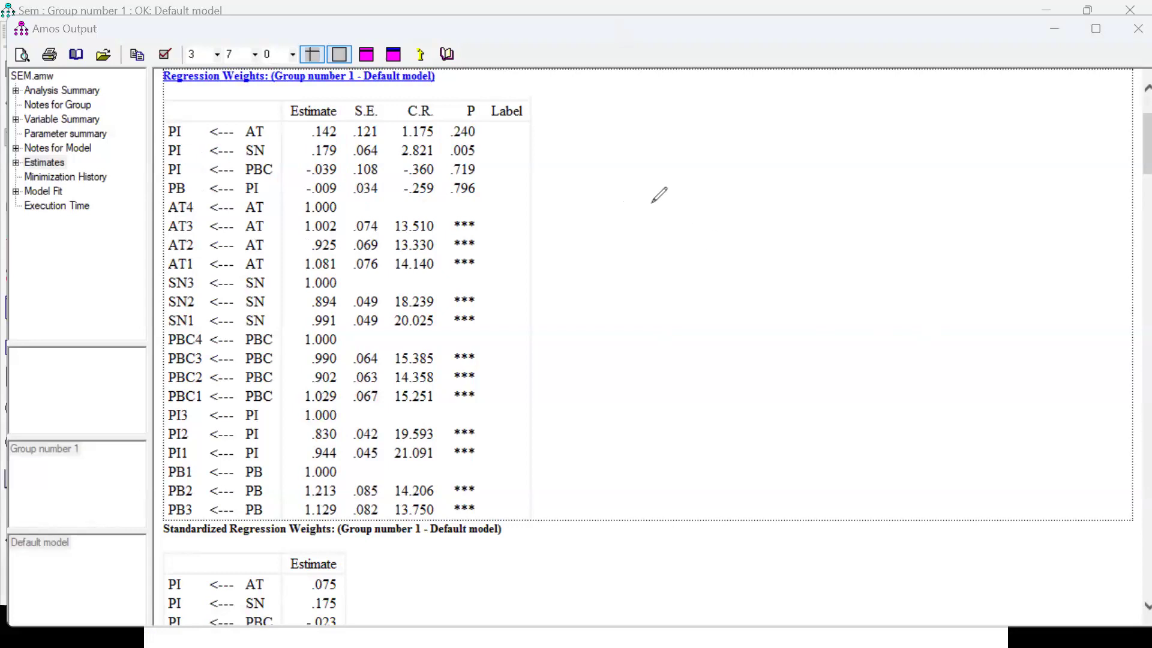
mouse_move(653, 202)
left_mouse_down()
mouse_move(638, 205)
mouse_move(646, 237)
mouse_move(662, 215)
left_mouse_up()
mouse_move(645, 293)
left_mouse_down()
mouse_move(634, 311)
mouse_move(662, 307)
mouse_move(659, 279)
left_mouse_up()
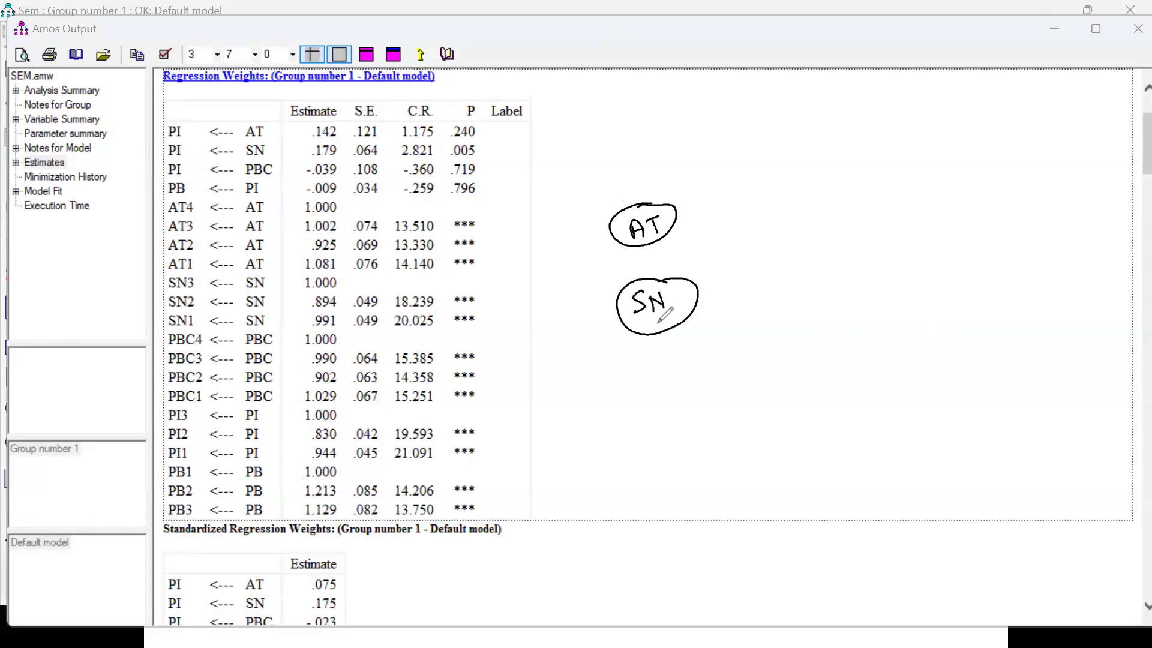
mouse_move(638, 382)
left_mouse_down()
mouse_move(642, 402)
mouse_move(654, 386)
mouse_move(660, 401)
mouse_move(684, 397)
mouse_move(688, 361)
left_mouse_up()
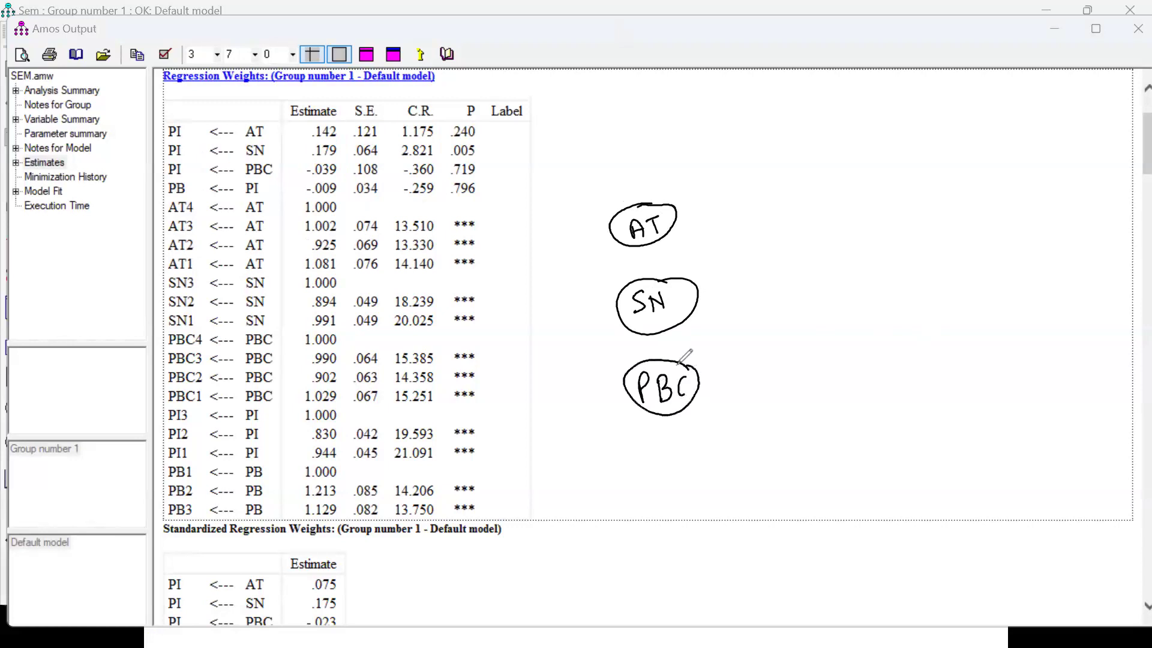
left_click_drag(814, 287, 816, 298)
left_click_drag(827, 287, 842, 283)
mouse_move(833, 285)
left_mouse_down()
mouse_move(843, 304)
mouse_move(806, 315)
mouse_move(849, 274)
left_mouse_up()
mouse_move(934, 279)
left_mouse_down()
mouse_move(937, 307)
mouse_move(937, 294)
left_mouse_up()
mouse_move(952, 283)
left_mouse_down()
mouse_move(962, 305)
mouse_move(970, 274)
left_mouse_up()
Draw arrows from the sketched AT, SN and PBC ovals to PI, and from PI to PB.
left_click_drag(674, 230, 811, 282)
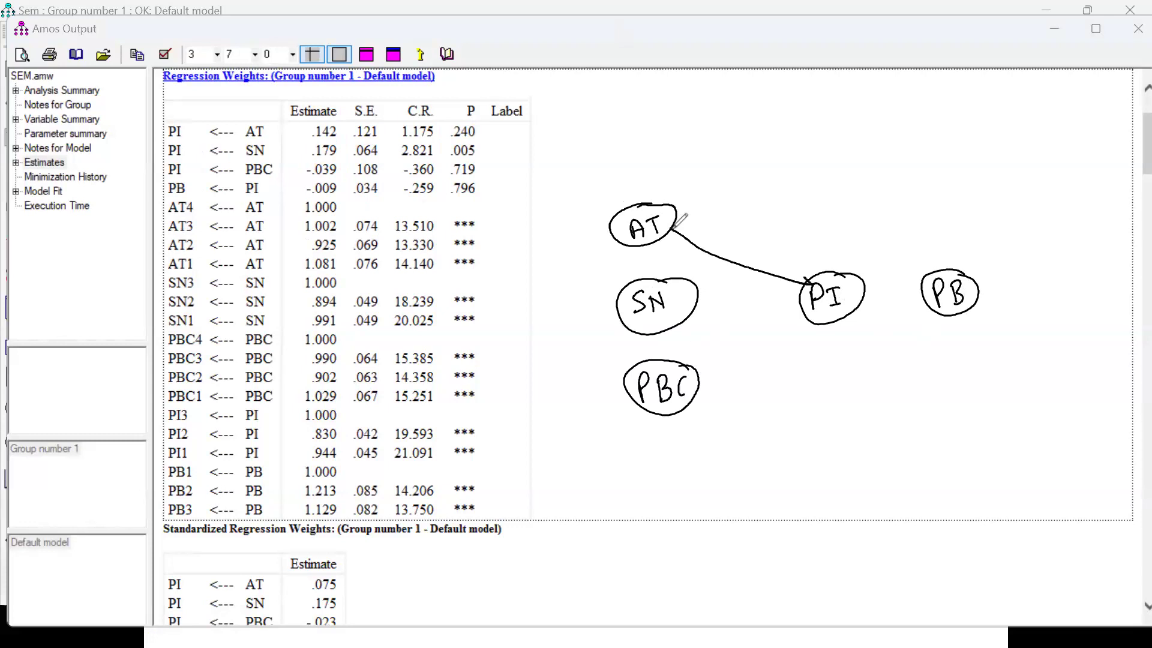
mouse_move(714, 303)
left_mouse_down()
mouse_move(696, 305)
mouse_move(797, 298)
mouse_move(793, 307)
left_mouse_up()
mouse_move(700, 378)
left_mouse_down()
mouse_move(803, 314)
mouse_move(924, 294)
left_mouse_up()
left_click_drag(915, 288, 916, 301)
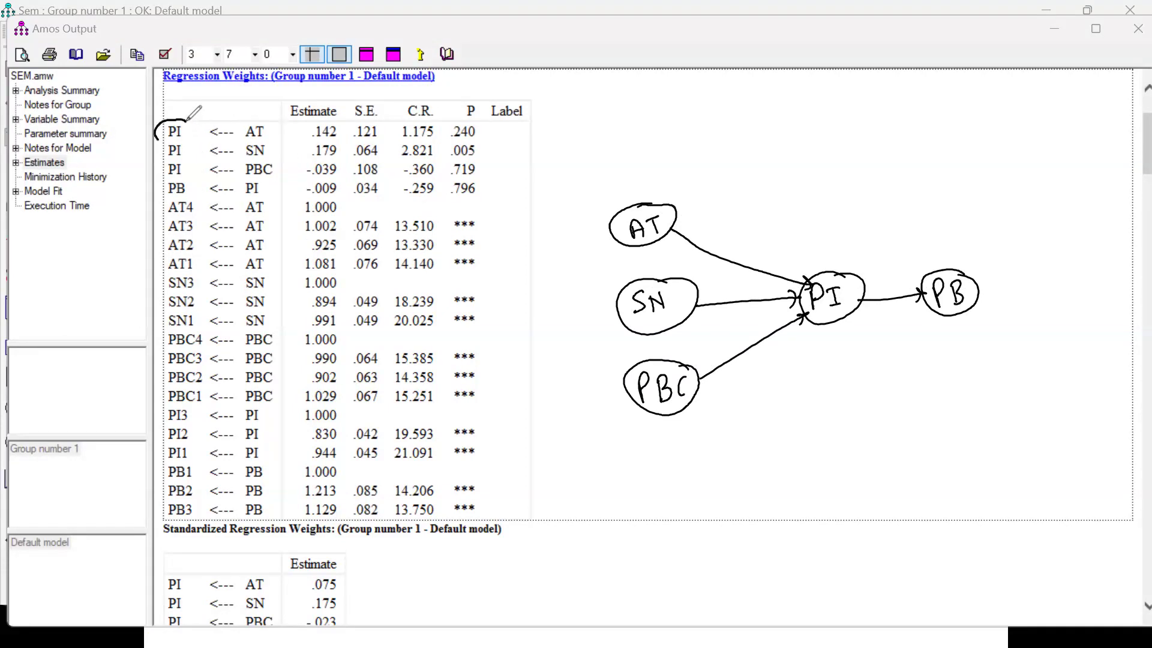
Circle the AT-to-PI path, tick its p-value and write "p > .05" above the sketched AT-to-PI arrow.
left_click_drag(193, 112, 170, 125)
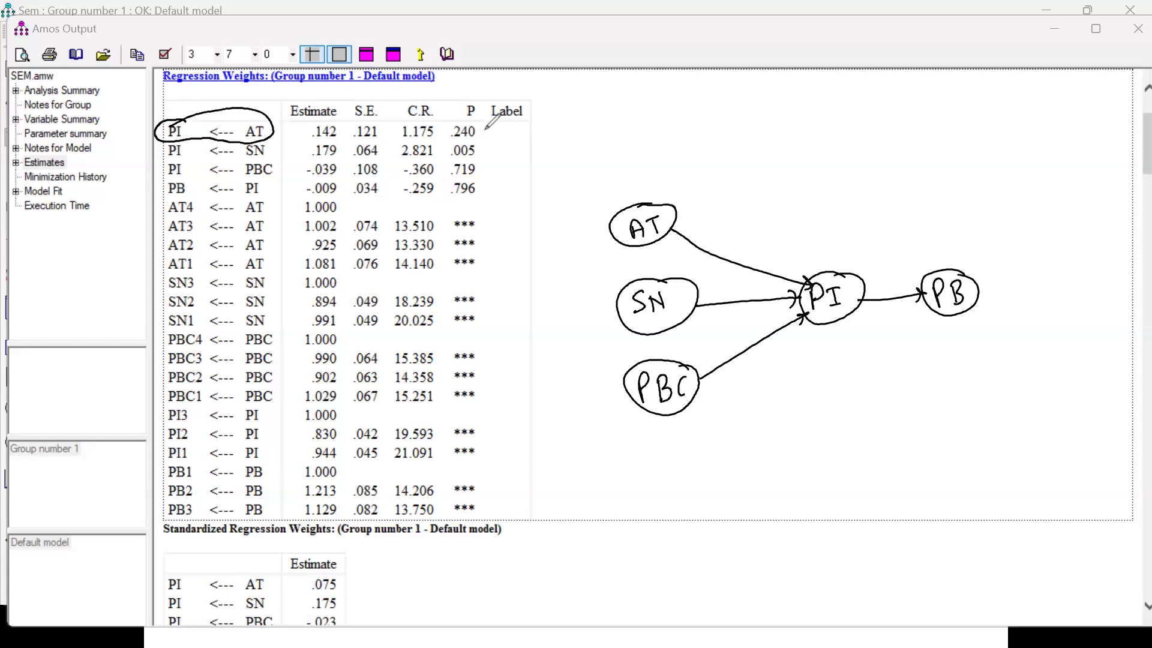
left_click_drag(488, 128, 504, 124)
mouse_move(723, 188)
left_mouse_down()
mouse_move(740, 236)
mouse_move(735, 218)
mouse_move(767, 222)
left_mouse_up()
left_click(805, 198)
left_click_drag(828, 181, 826, 183)
left_click_drag(851, 171, 837, 195)
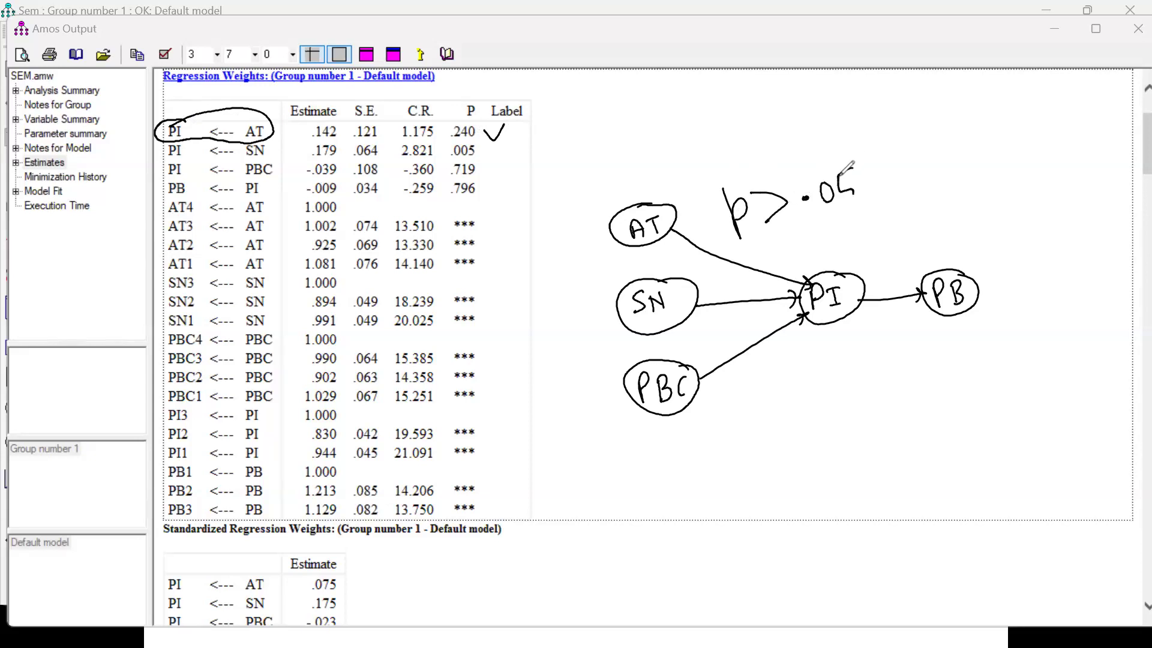
Write the first hypothesis verdict, "H1 = Not Support", above the sketched model.
mouse_move(798, 106)
left_mouse_down()
mouse_move(799, 143)
mouse_move(815, 122)
left_mouse_up()
mouse_move(814, 107)
left_mouse_down()
mouse_move(815, 137)
mouse_move(828, 141)
mouse_move(873, 114)
left_mouse_up()
mouse_move(859, 130)
left_mouse_down()
mouse_move(900, 120)
mouse_move(916, 102)
left_mouse_up()
left_click_drag(928, 110, 927, 110)
left_click_drag(938, 96, 942, 117)
mouse_move(932, 107)
left_mouse_down()
mouse_move(947, 104)
mouse_move(965, 131)
mouse_move(1022, 123)
mouse_move(1074, 78)
mouse_move(1073, 99)
left_mouse_up()
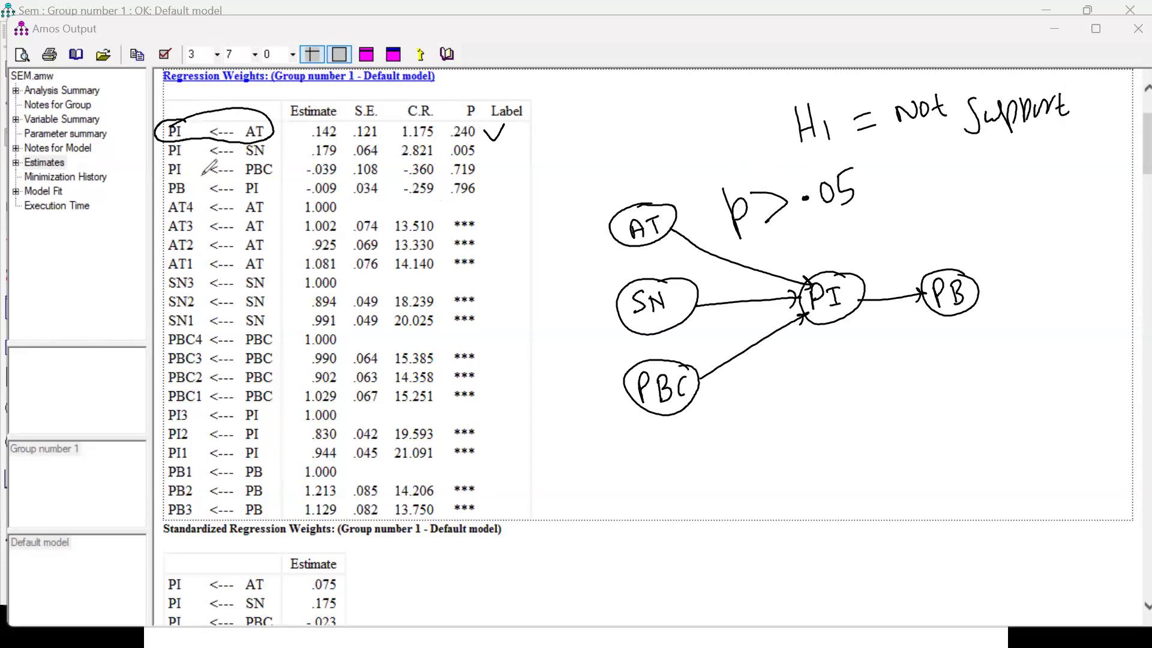
Circle the SN-to-PI path, tick its p-value and write "p < .05" over the sketched SN-to-PI arrow.
mouse_move(175, 144)
left_mouse_down()
mouse_move(214, 162)
mouse_move(273, 155)
mouse_move(180, 141)
left_mouse_up()
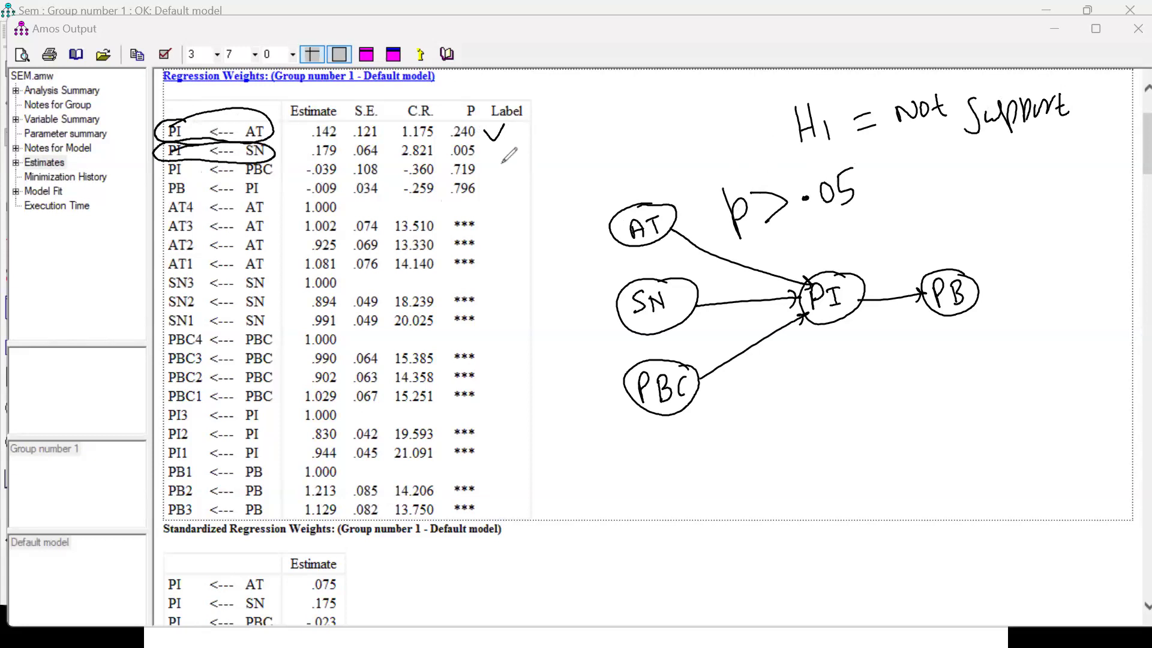
left_click_drag(485, 147, 507, 146)
left_click_drag(729, 275, 734, 315)
left_click_drag(729, 282, 733, 297)
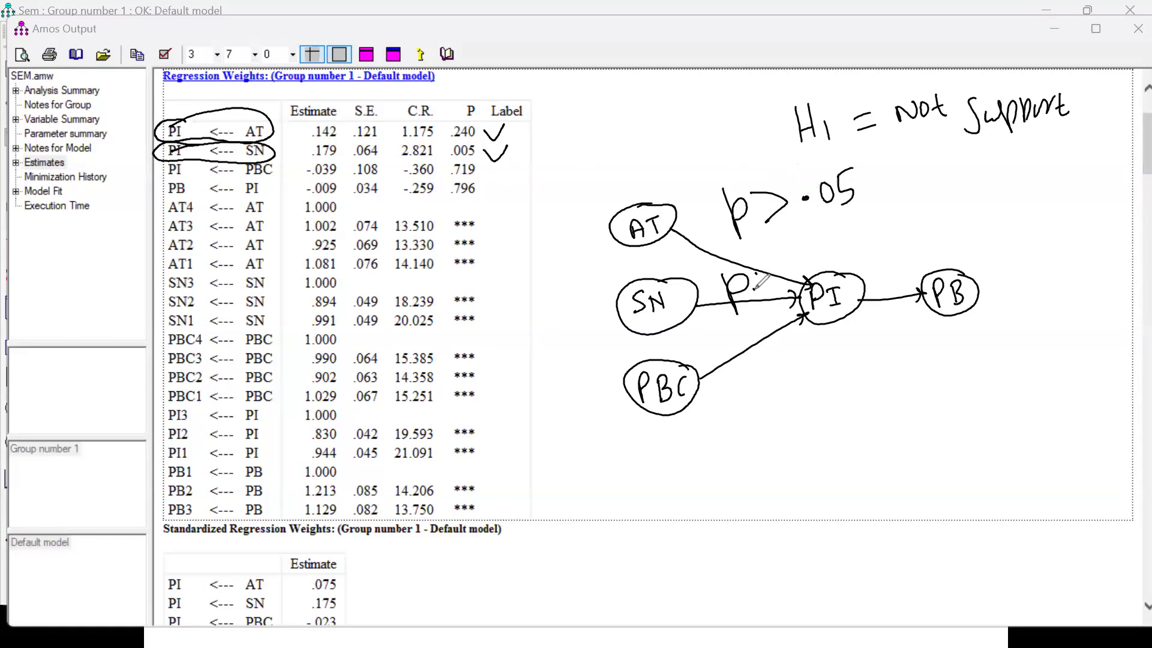
mouse_move(771, 275)
left_mouse_down()
mouse_move(771, 304)
mouse_move(791, 269)
mouse_move(803, 276)
left_mouse_up()
left_click(772, 288)
Write the second hypothesis verdict, "H2 = Support", above the sketched PB oval.
mouse_move(901, 186)
left_mouse_down()
mouse_move(904, 224)
mouse_move(918, 203)
left_mouse_up()
mouse_move(916, 183)
left_mouse_down()
mouse_move(919, 221)
mouse_move(981, 198)
left_mouse_up()
left_click_drag(967, 211, 985, 210)
mouse_move(1021, 175)
left_mouse_down()
mouse_move(1005, 211)
mouse_move(1039, 191)
left_mouse_up()
mouse_move(1045, 187)
left_mouse_down()
mouse_move(1049, 222)
mouse_move(1057, 207)
left_mouse_up()
mouse_move(1066, 180)
left_mouse_down()
mouse_move(1069, 221)
mouse_move(1079, 207)
left_mouse_up()
left_click_drag(1085, 180, 1100, 201)
Circle the PBC-to-PI p-value and write "p > .05" beside the sketched PBC oval.
left_click_drag(739, 389, 746, 408)
left_click_drag(475, 159, 445, 177)
left_click_drag(775, 382, 786, 410)
left_click(831, 387)
left_click_drag(848, 377, 848, 395)
Write the third hypothesis verdict, "H3 = Not", beside the PBC p-value note.
mouse_move(950, 375)
left_mouse_down()
mouse_move(953, 414)
mouse_move(967, 391)
left_mouse_up()
mouse_move(969, 374)
left_mouse_down()
mouse_move(979, 414)
mouse_move(1016, 385)
left_mouse_up()
left_click_drag(1003, 399, 1018, 393)
left_click_drag(1029, 363, 1051, 377)
left_click_drag(1055, 362, 1075, 377)
left_click_drag(1061, 362, 1083, 357)
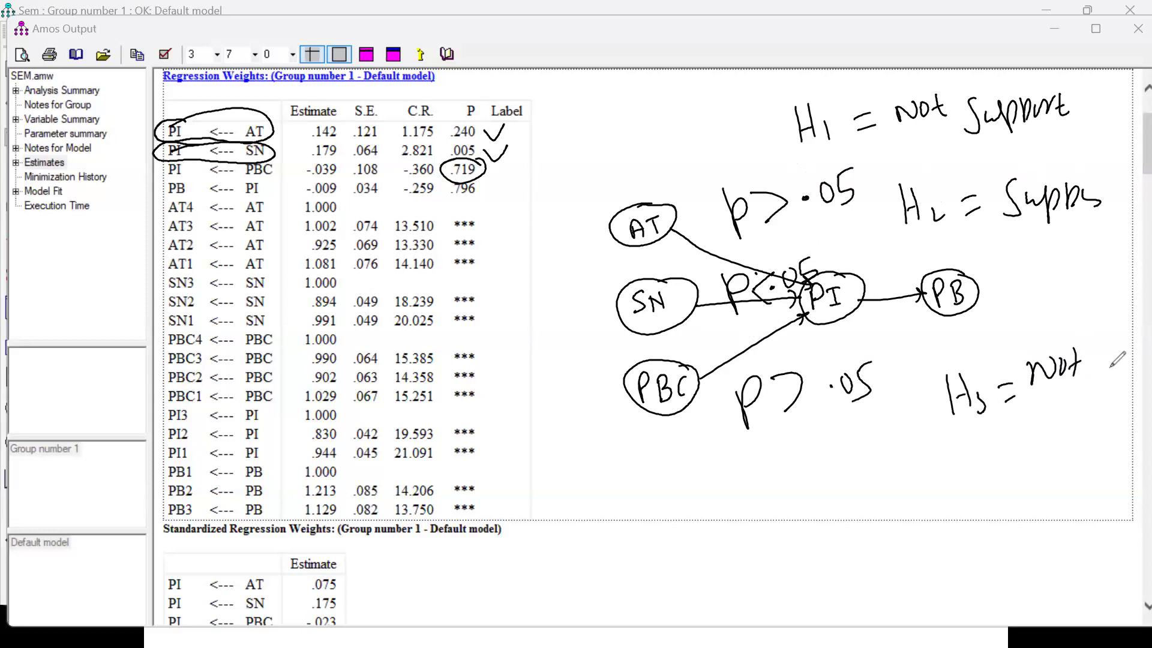
Circle the PI-to-PB p-value and write "p > .05 =" with an abbreviated not-supported mark below the sketched PB oval.
mouse_move(471, 177)
left_mouse_down()
mouse_move(463, 217)
mouse_move(474, 175)
left_mouse_up()
mouse_move(890, 324)
left_mouse_down()
mouse_move(894, 363)
mouse_move(895, 349)
mouse_move(916, 352)
mouse_move(954, 331)
left_mouse_up()
mouse_move(975, 323)
left_mouse_down()
mouse_move(987, 341)
mouse_move(1042, 318)
left_mouse_up()
left_click_drag(1027, 331, 1132, 294)
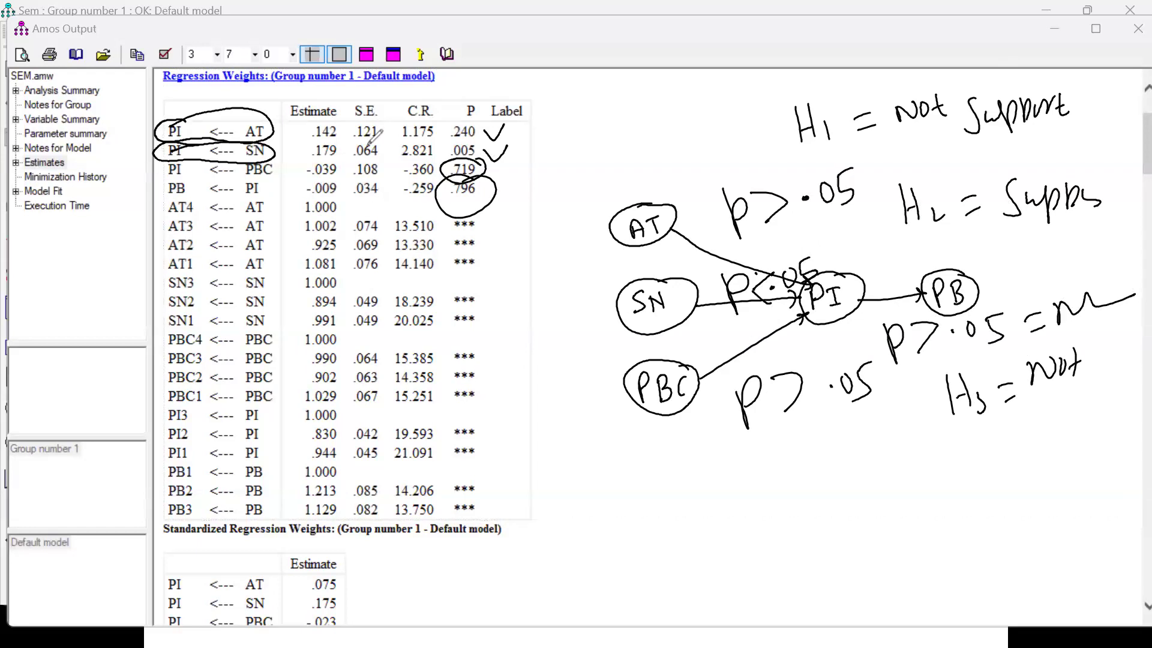
Clear the pen annotations and close the text output to return to the path diagram.
left_click(367, 144)
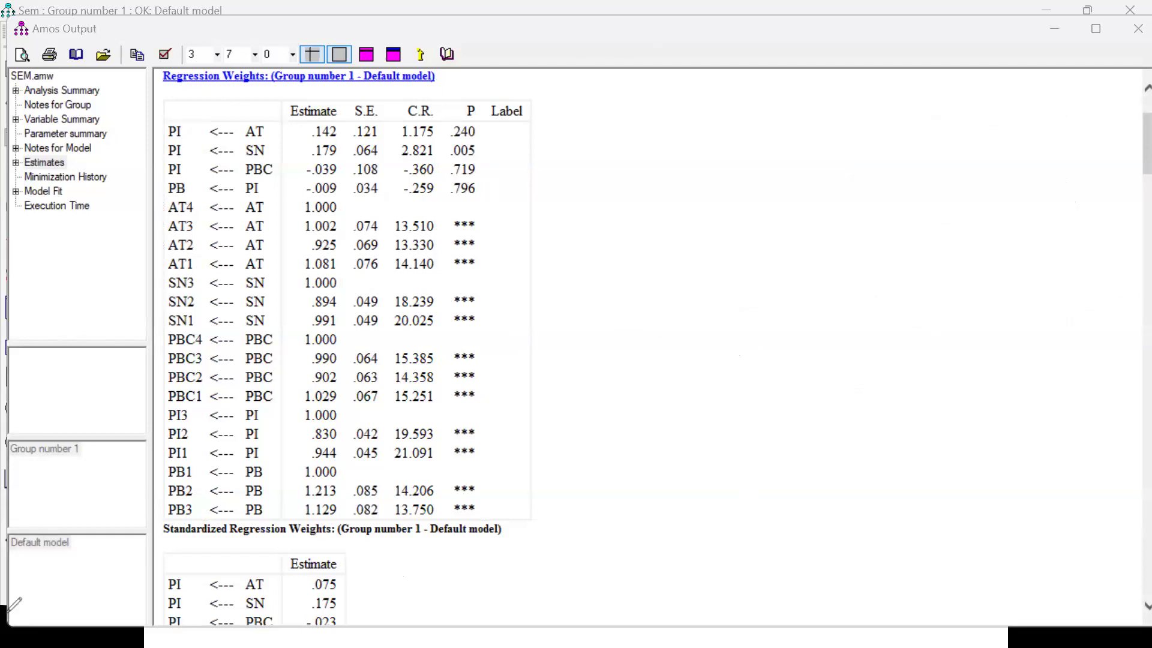
left_click(651, 342)
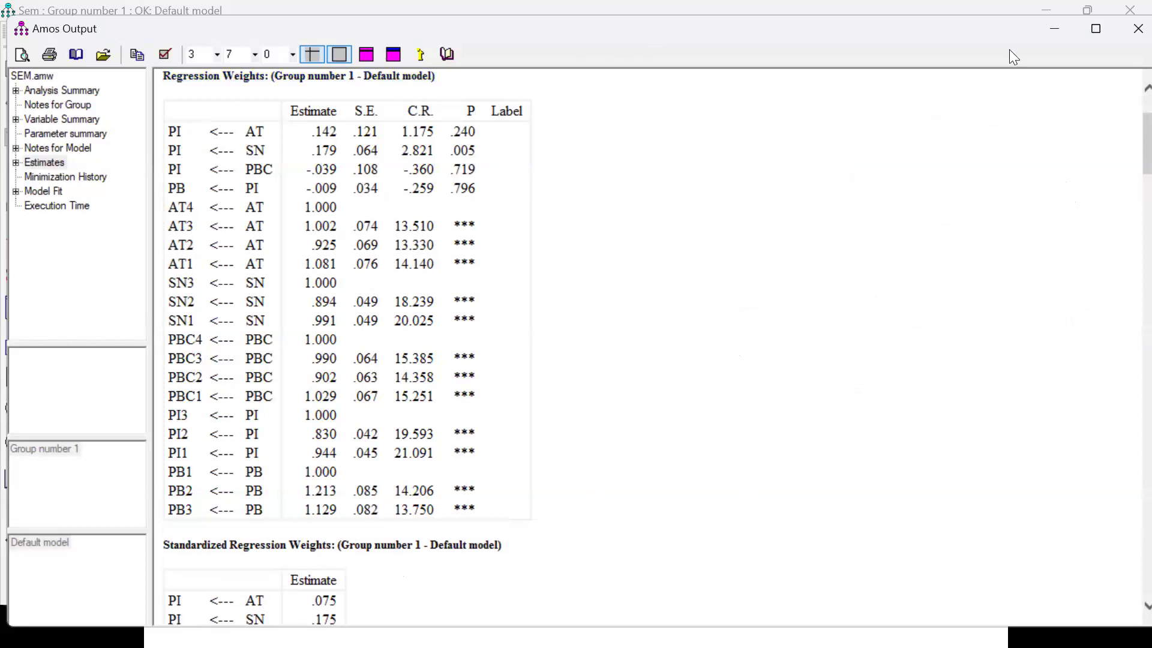
left_click(1126, 36)
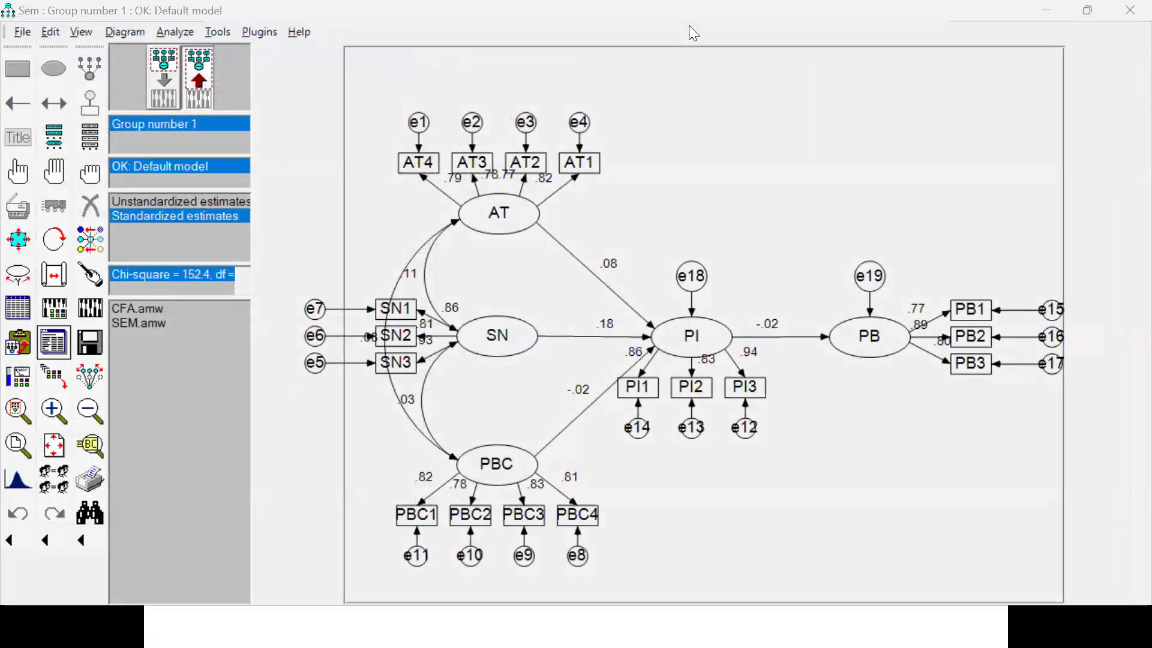